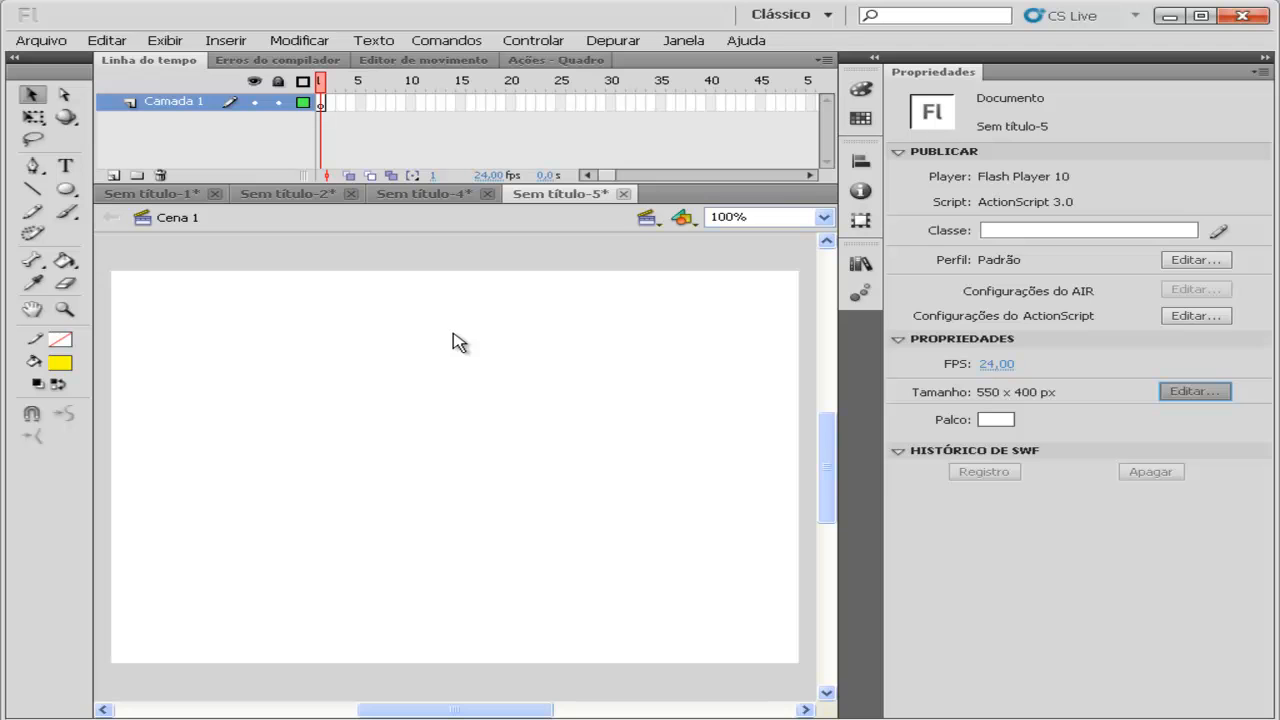
Set the document's stage size to 600 px wide by 150 px high.
left_click(1195, 391)
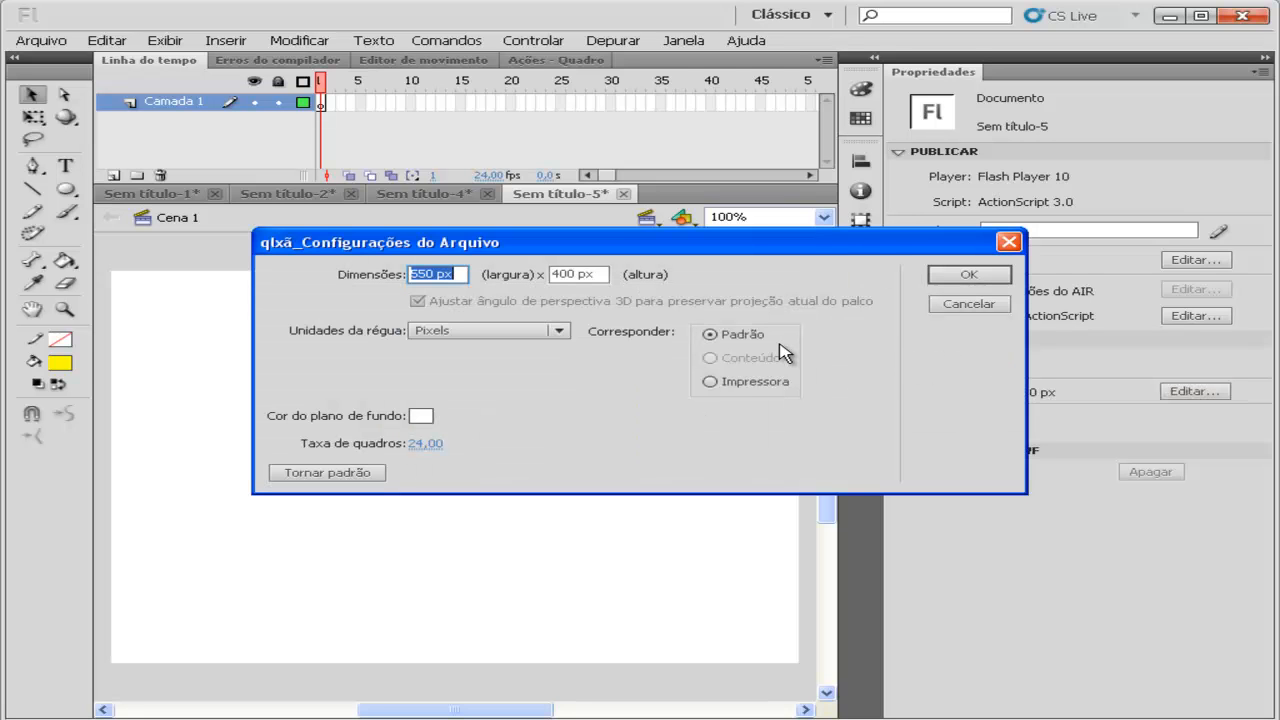
type("600")
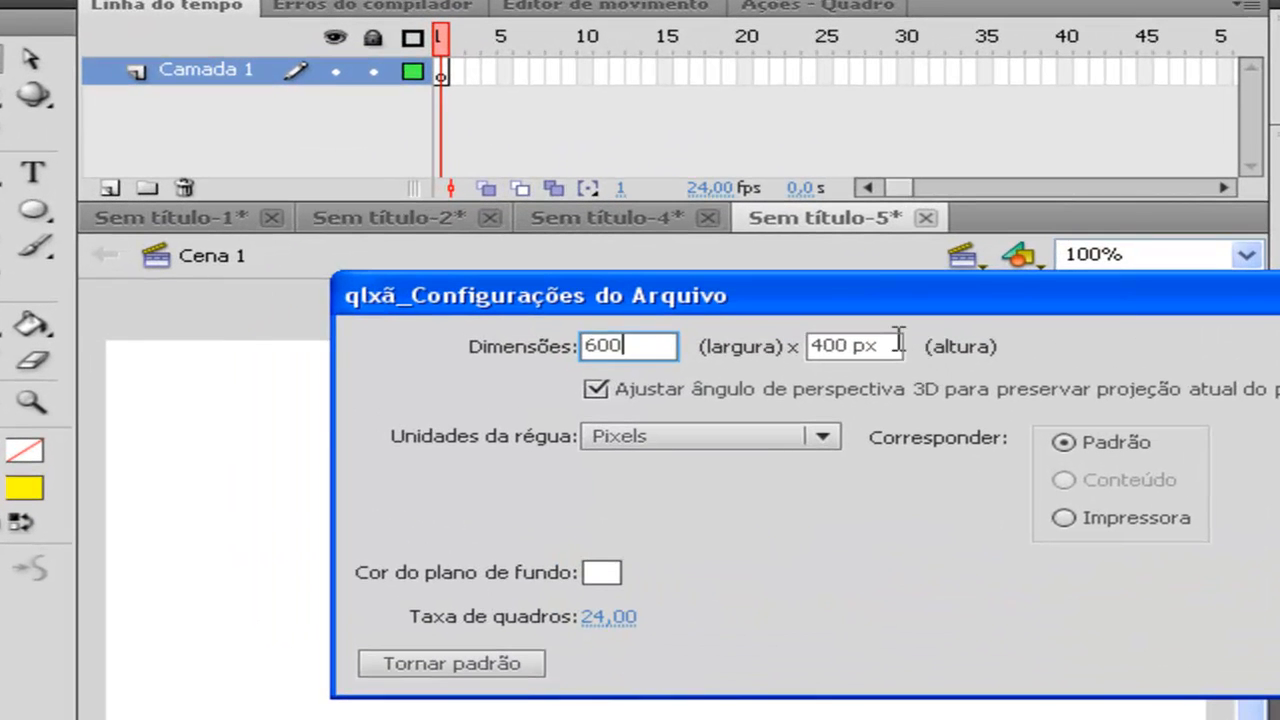
key("Tab")
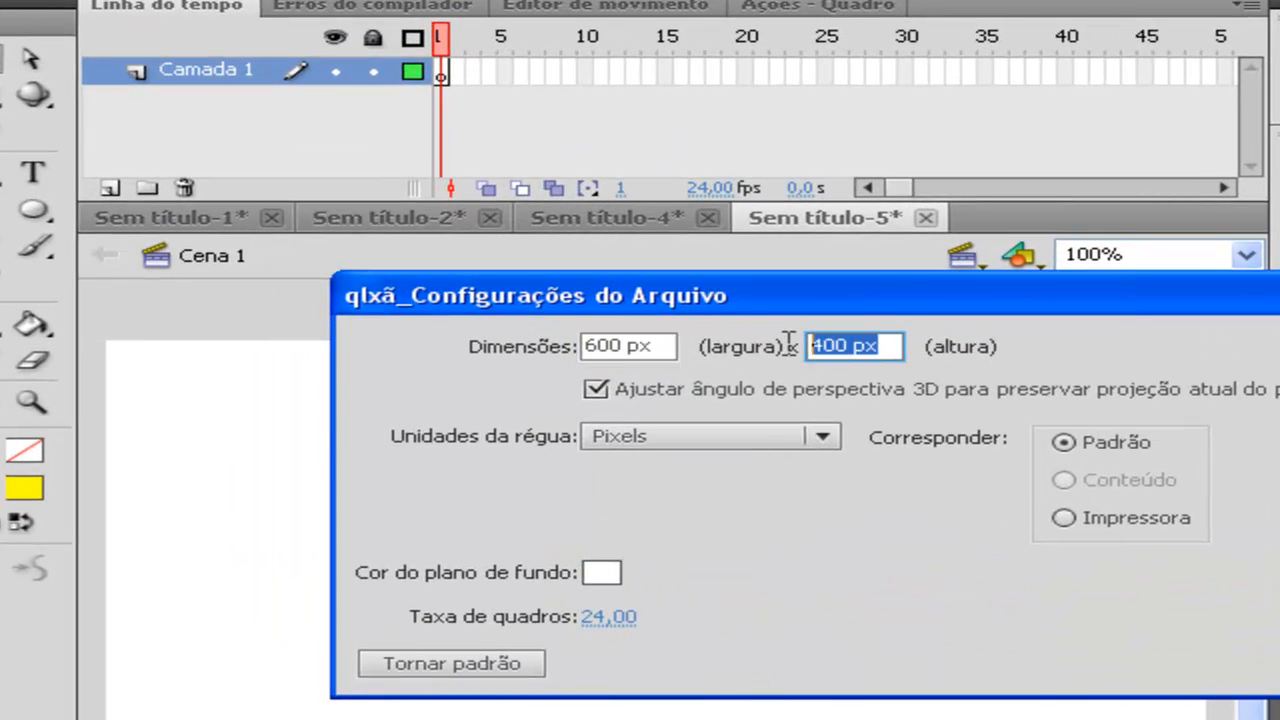
type("150")
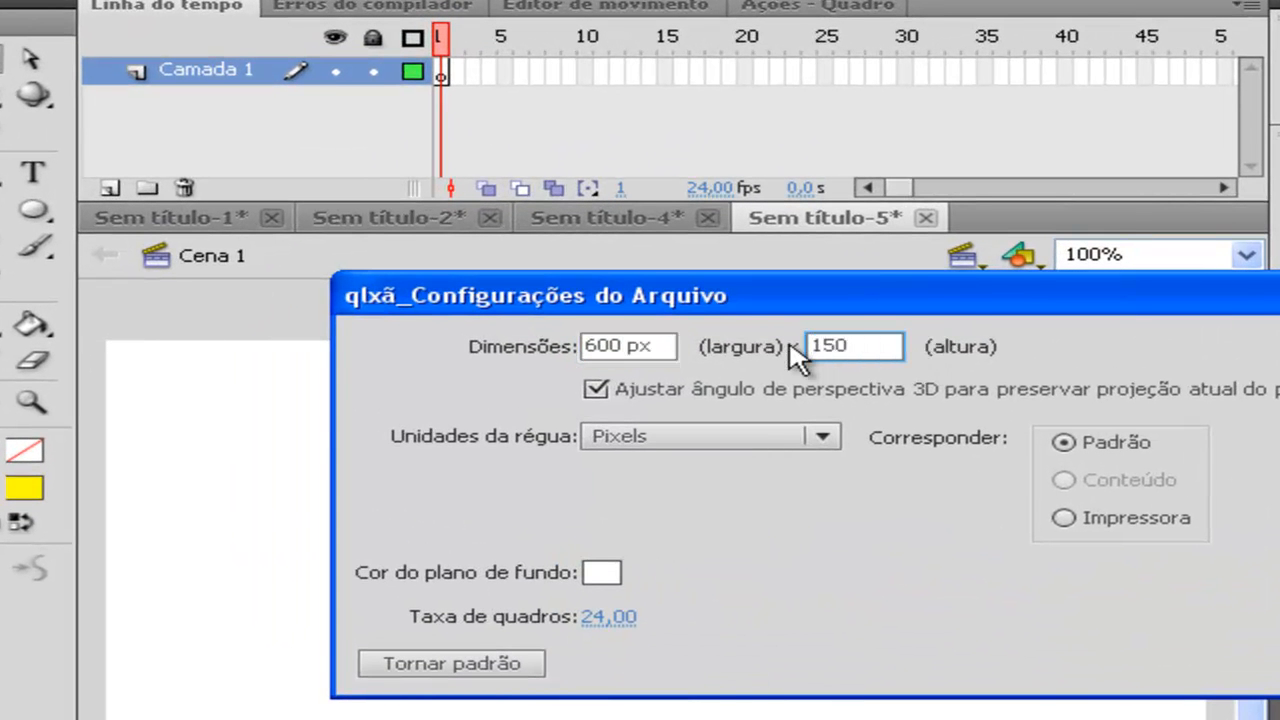
key("Return")
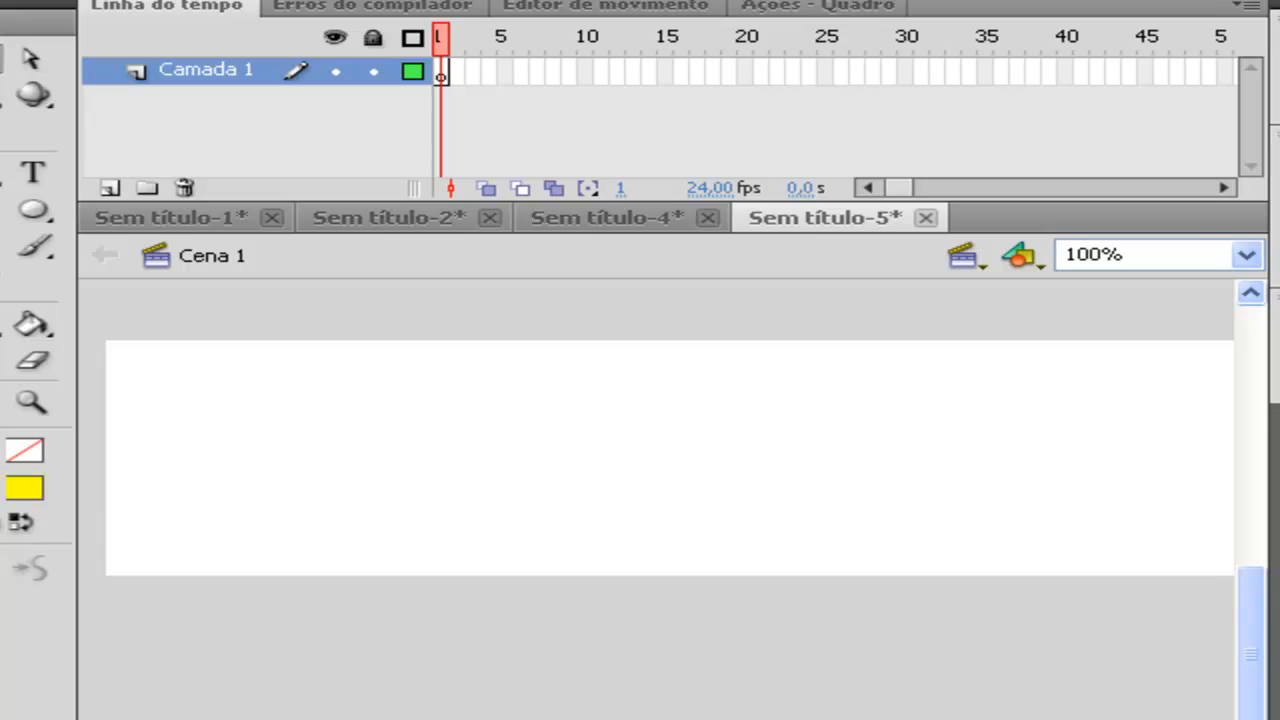
Import the banner image from the "banner com efeitos" folder onto the stage, replacing the existing library items.
key("ctrl+2")
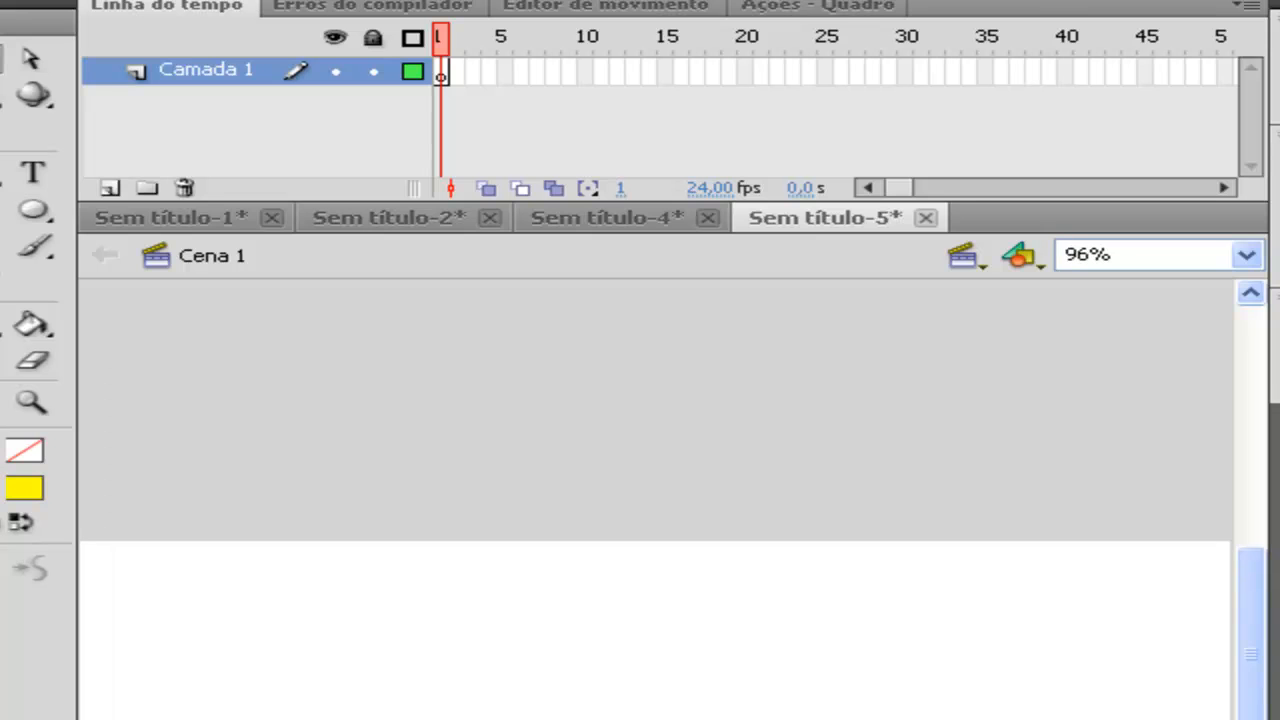
key("ctrl+minus")
key("ctrl+minus")
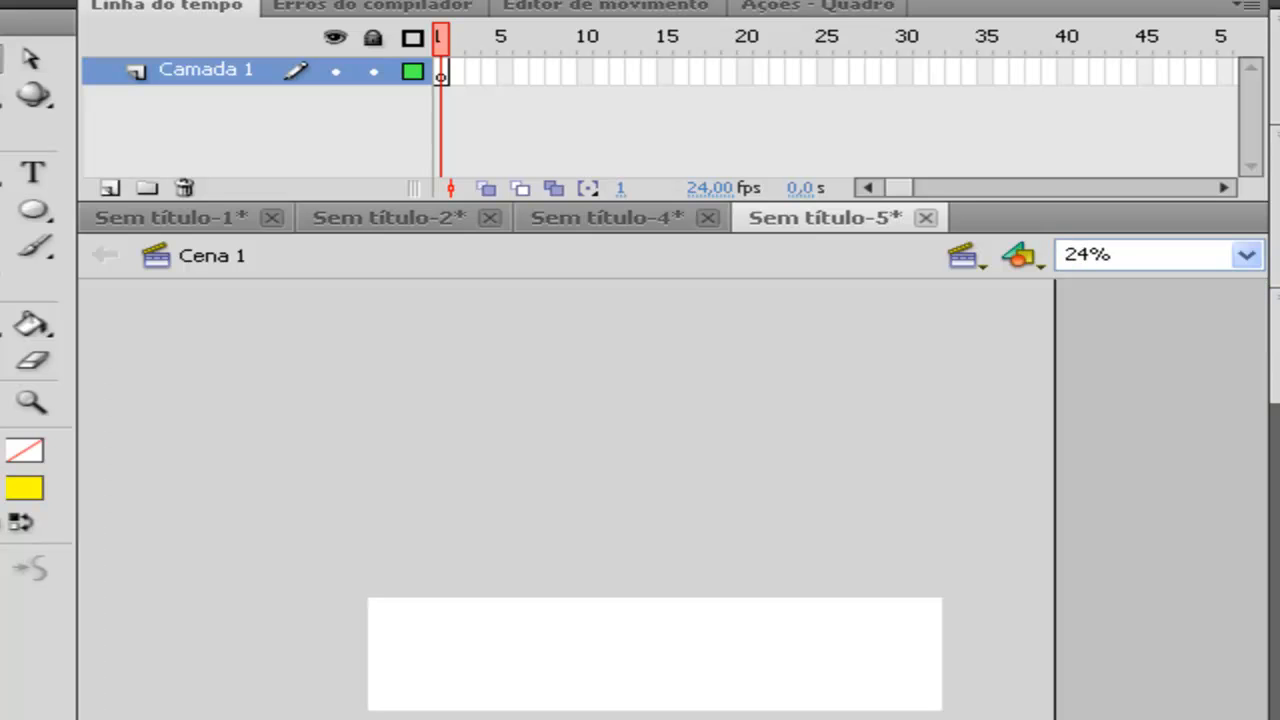
key("ctrl+equal")
key("ctrl+equal")
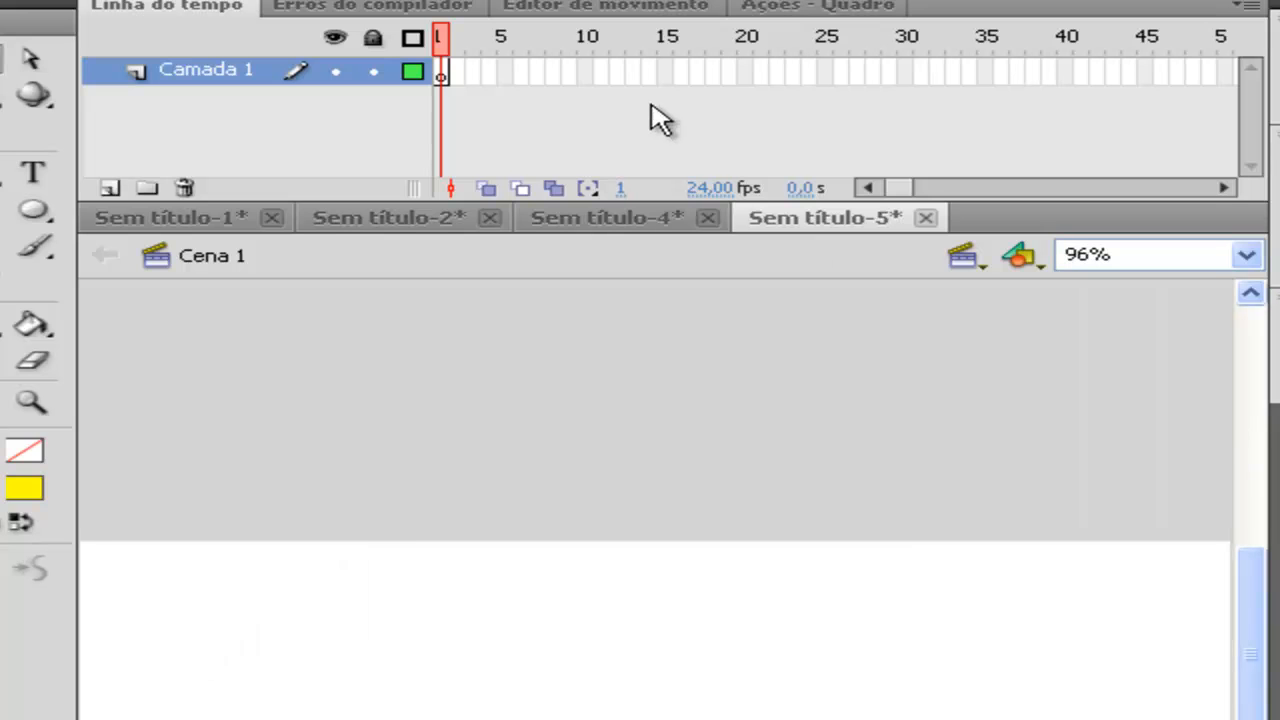
left_click(20, 0)
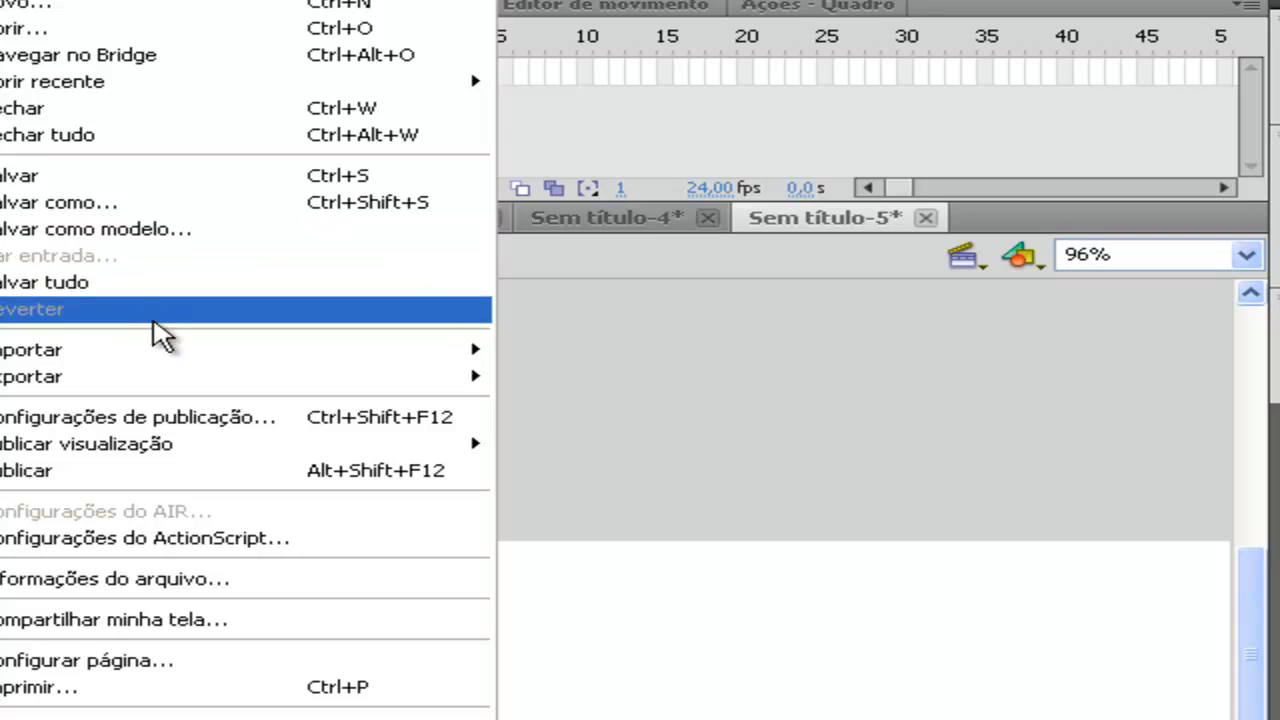
mouse_move(166, 351)
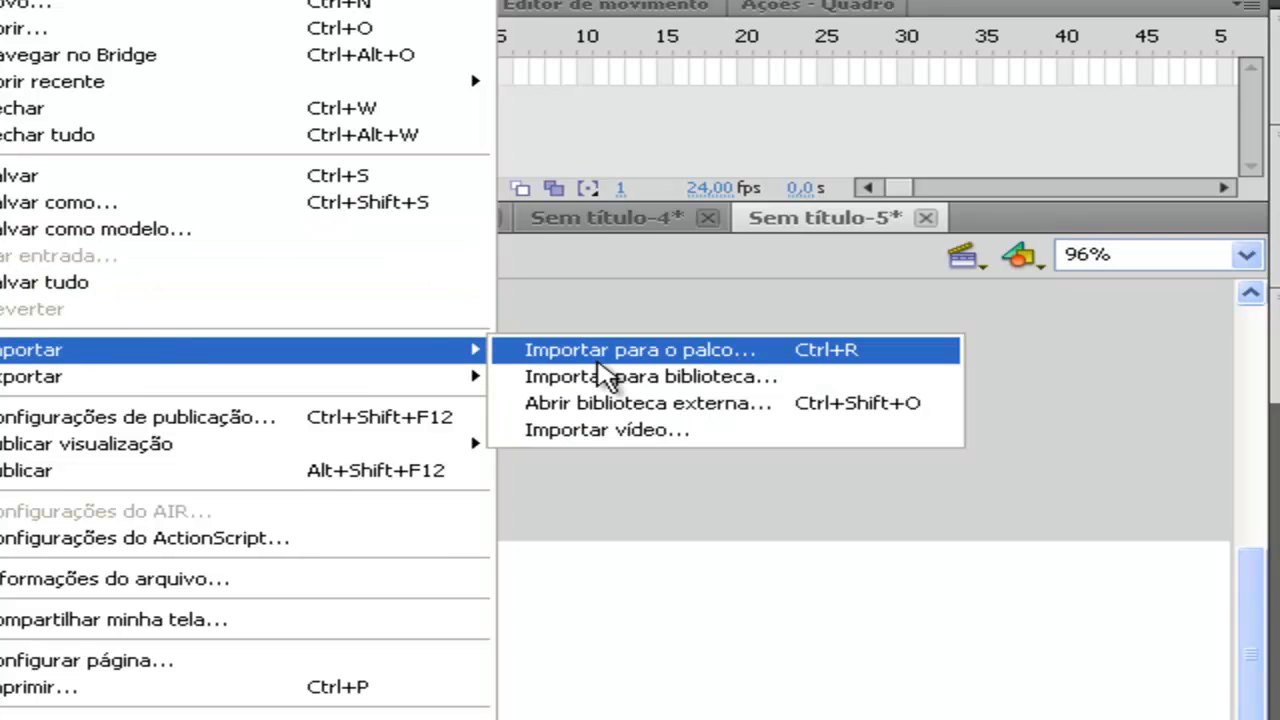
left_click(598, 362)
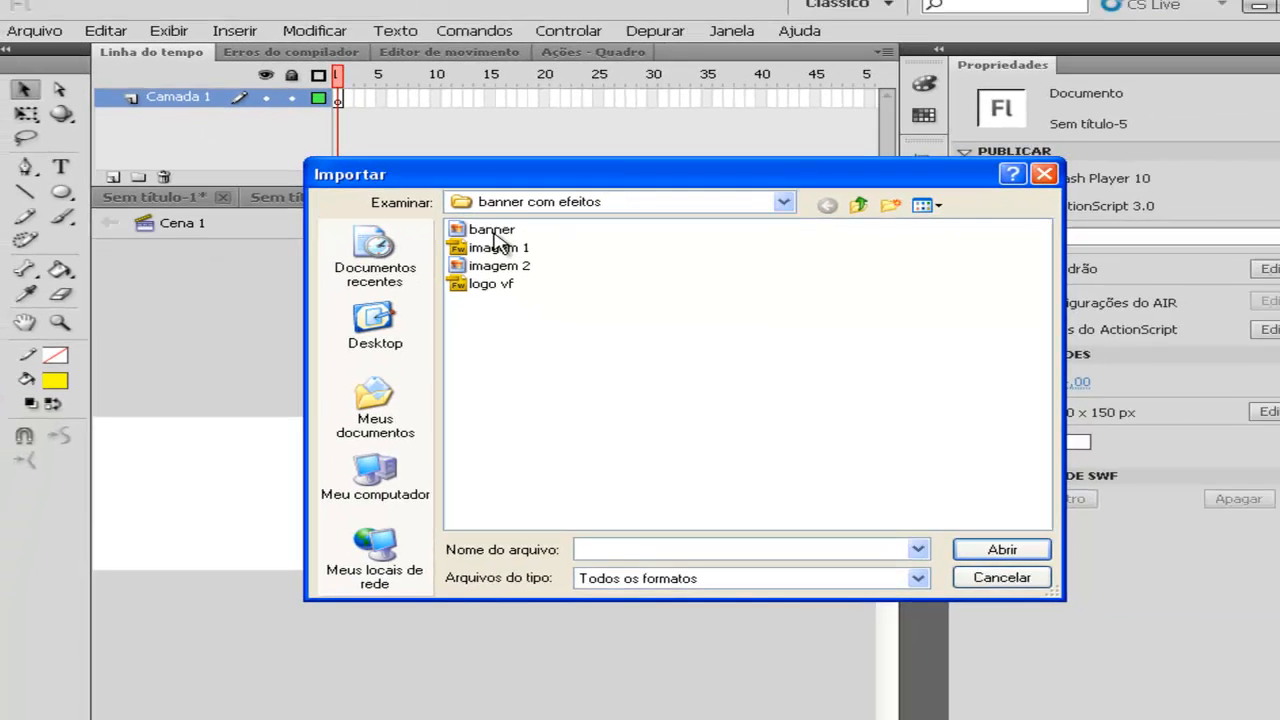
double_click(651, 263)
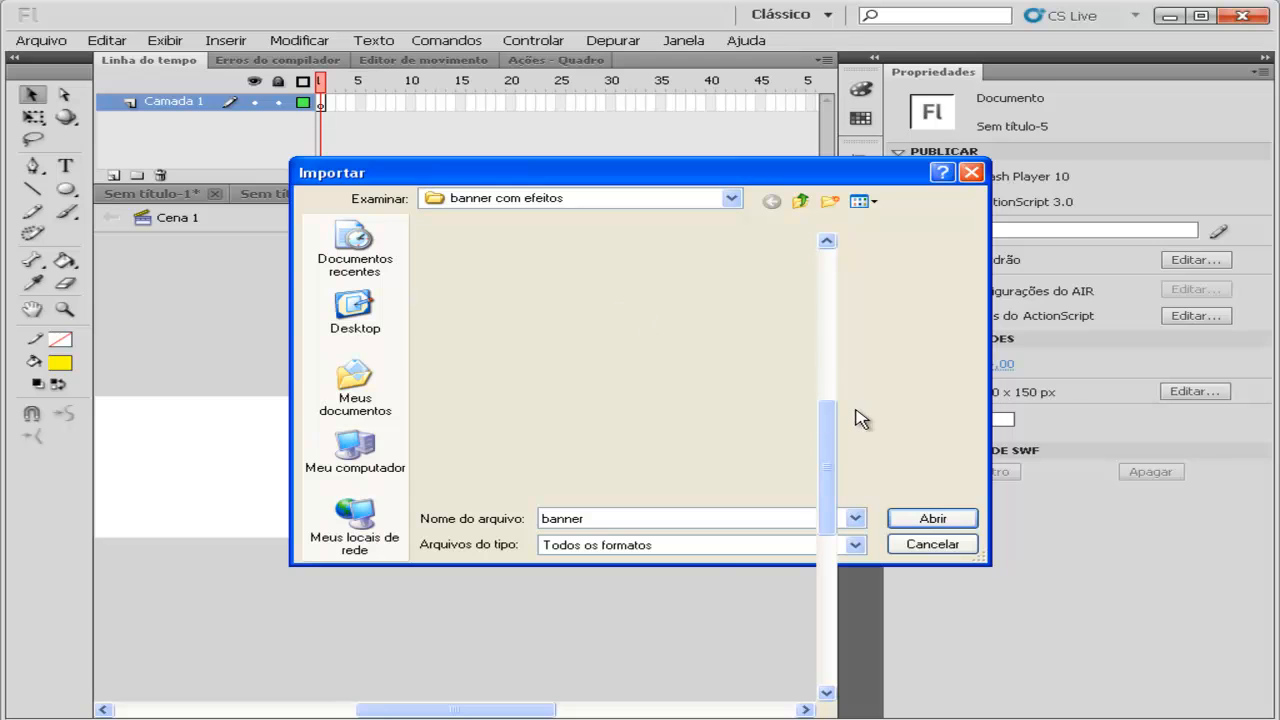
left_click(888, 520)
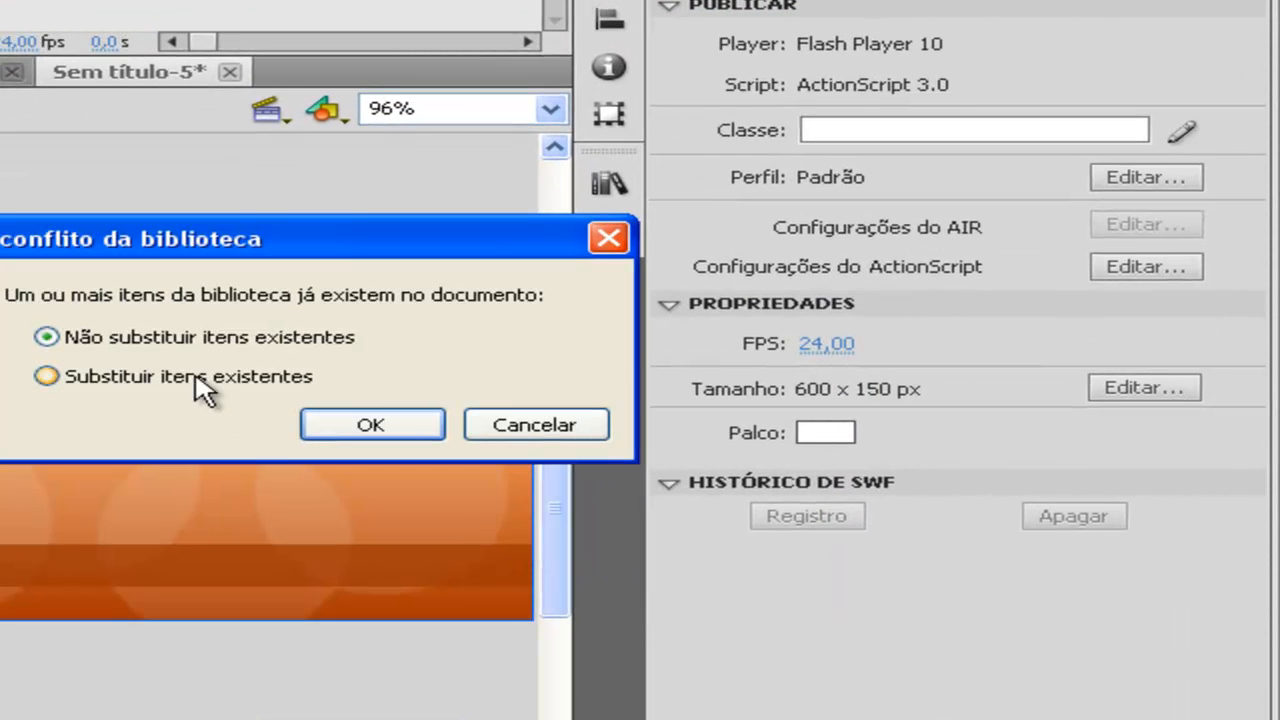
left_click(205, 386)
left_click(386, 436)
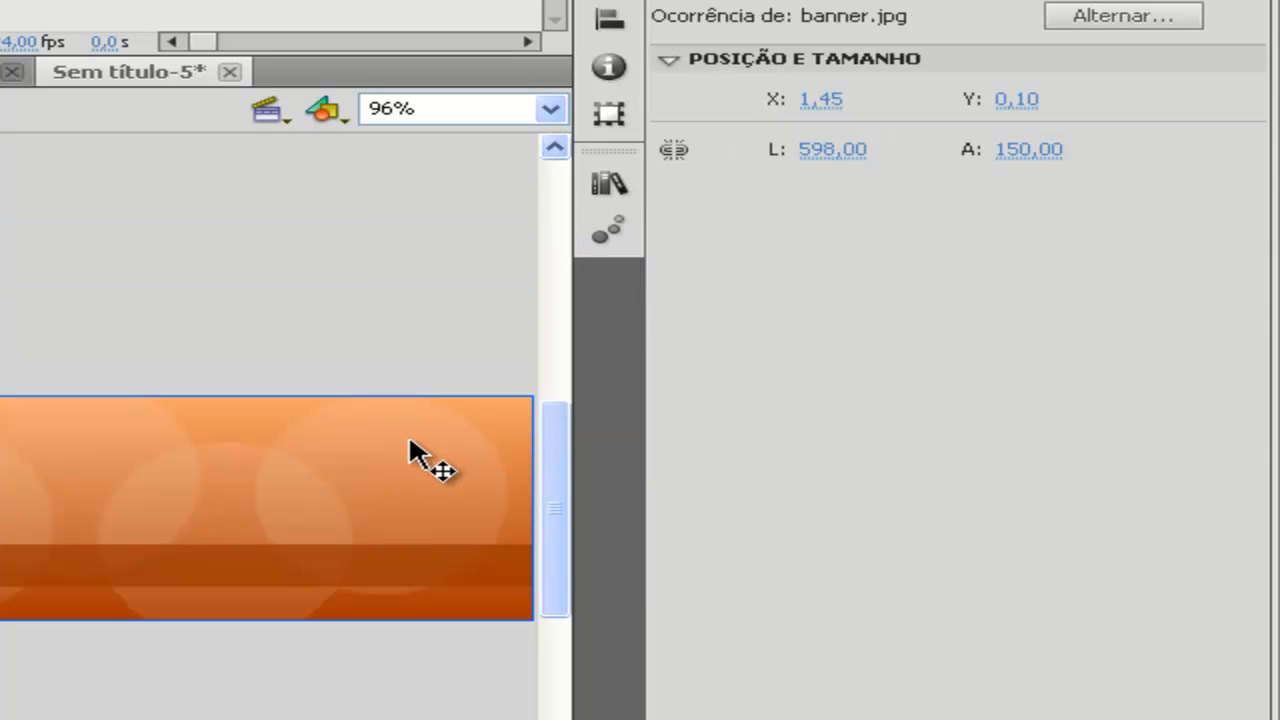
Align the banner image with the stage origin by setting its X and Y position to 0.
left_click_drag(266, 477, 251, 509)
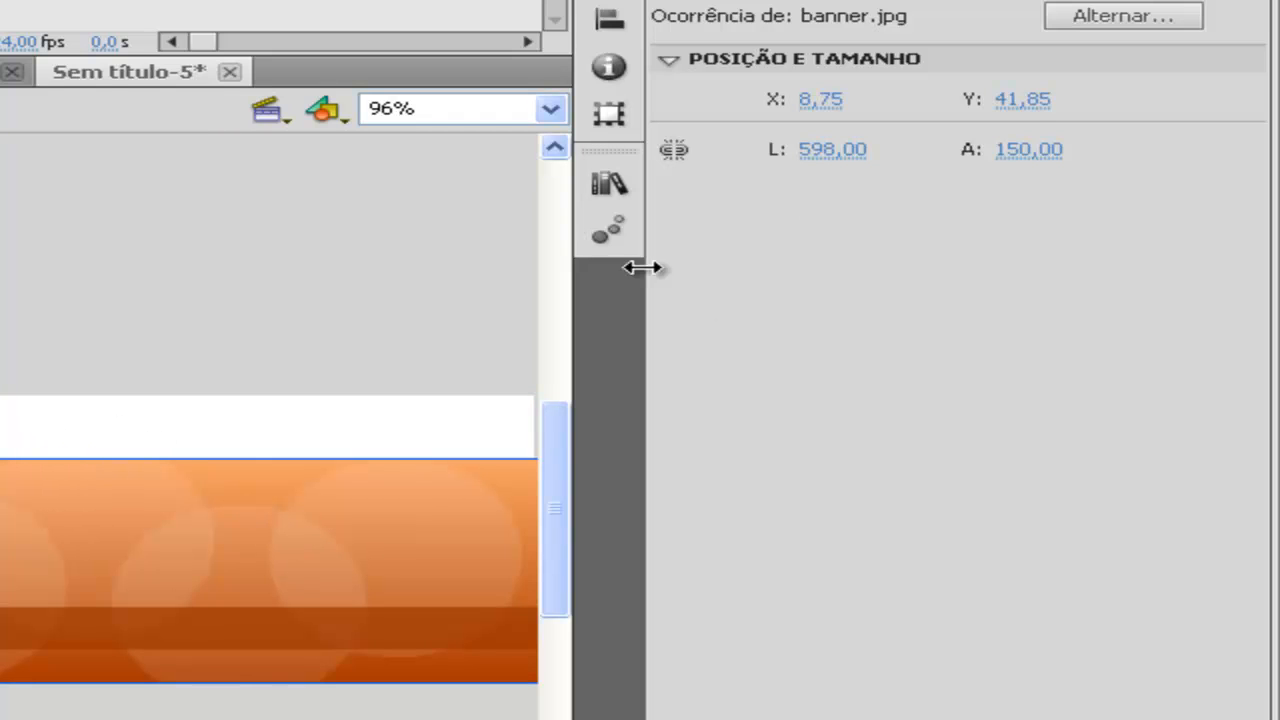
left_click(1012, 100)
type("0")
key("Return")
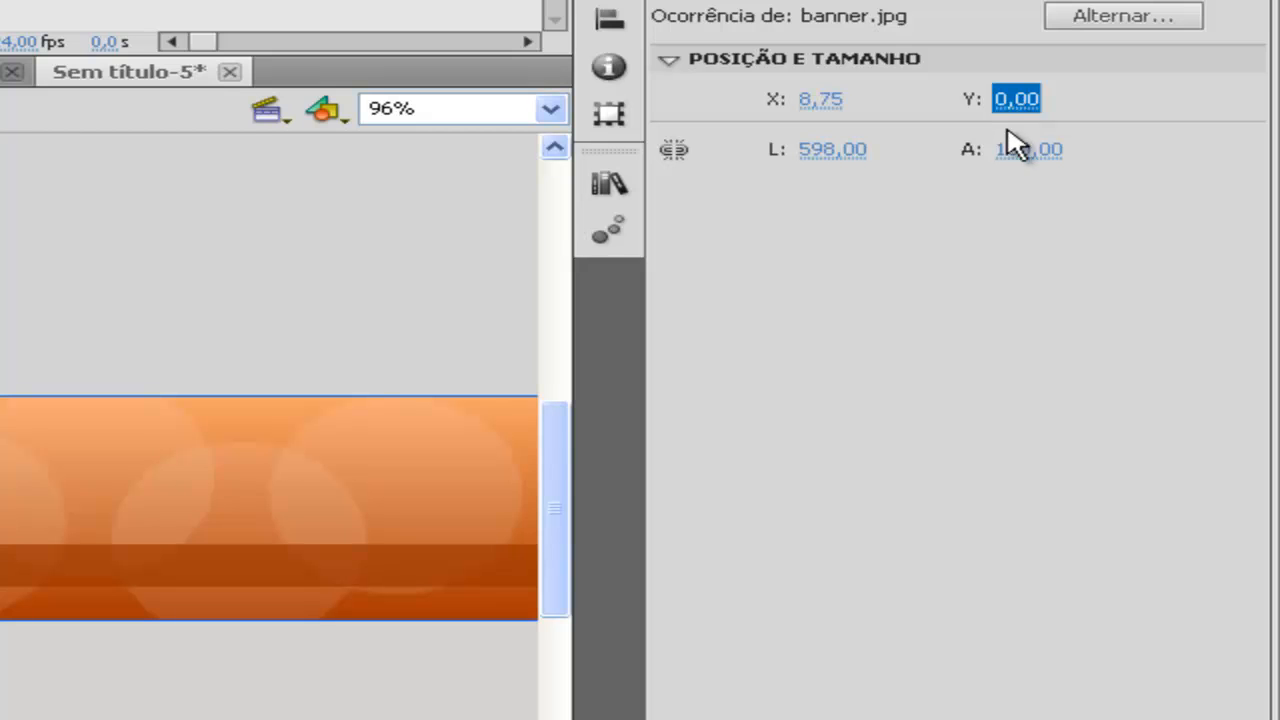
left_click(1015, 148)
left_click(822, 100)
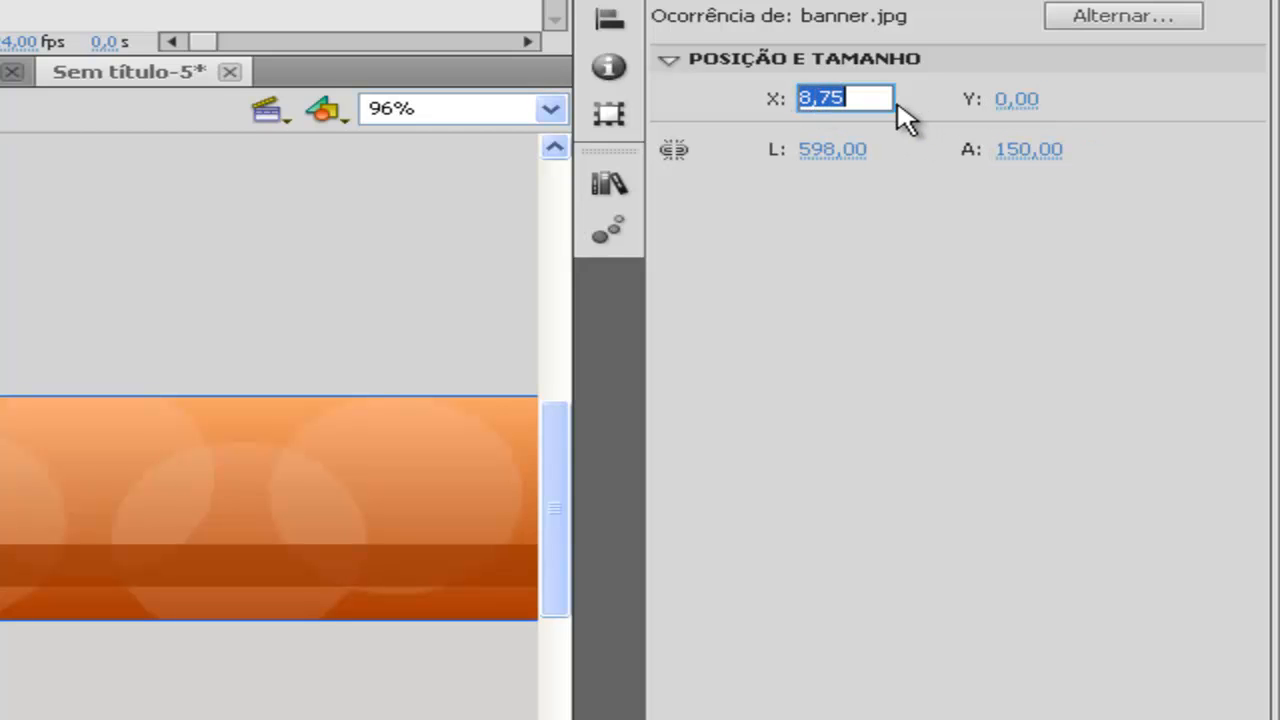
type("0")
key("Return")
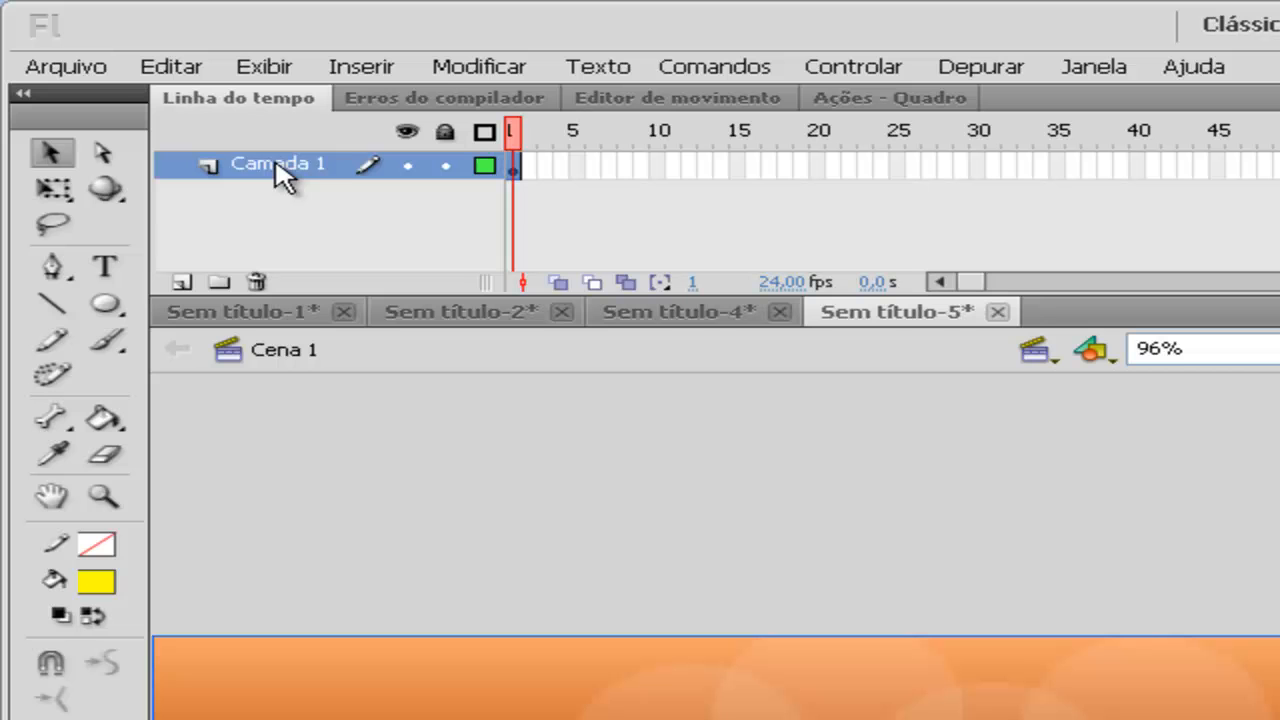
Rename the banner's layer "fundo" and lock it, testing that the image cannot be moved.
double_click(275, 166)
type("fundo")
key("Return")
left_click(444, 166)
left_click_drag(951, 719, 675, 678)
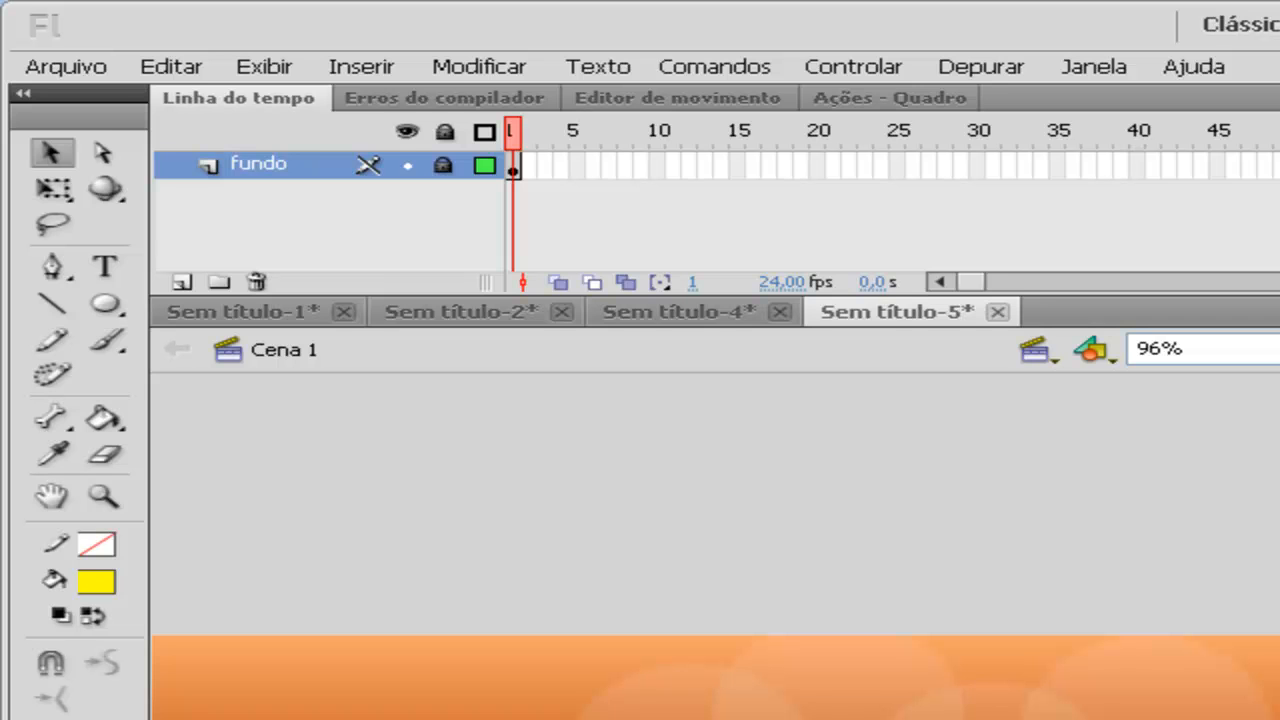
left_click_drag(1063, 603, 546, 719)
Insert a new layer above "fundo" and name it "texto 1".
right_click(270, 180)
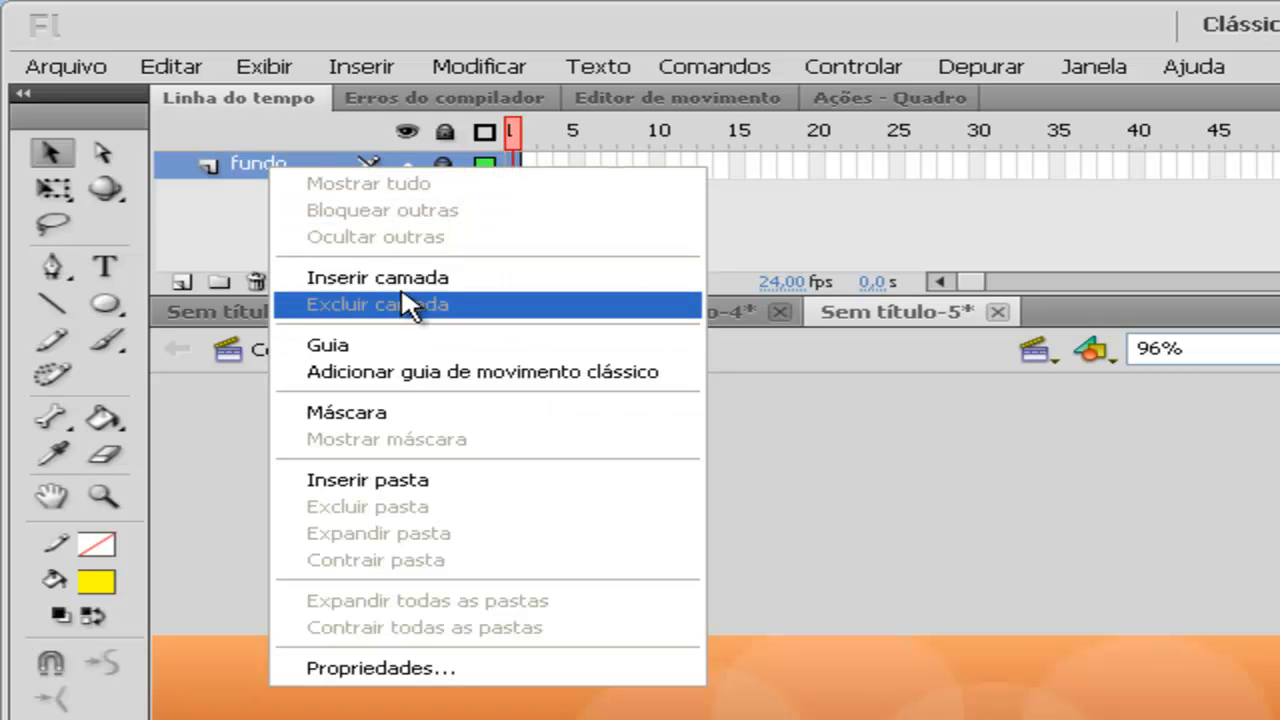
left_click(395, 275)
double_click(277, 165)
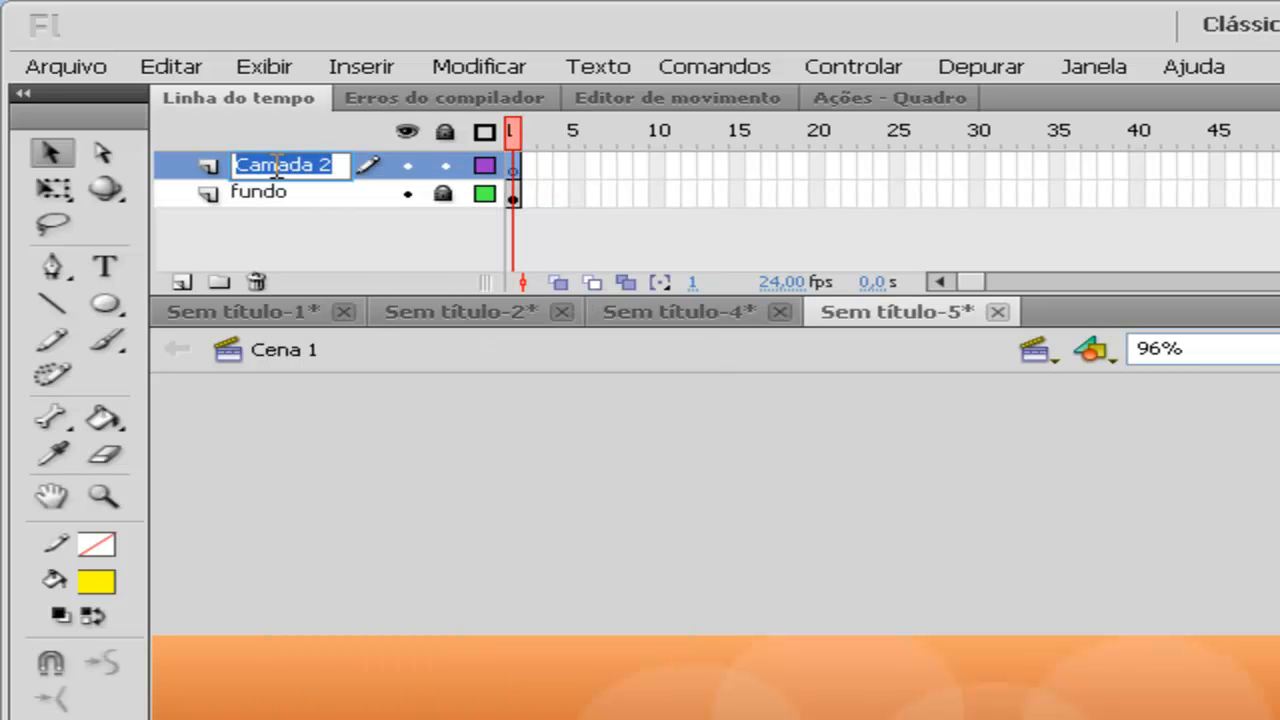
type("texto 1")
key("Return")
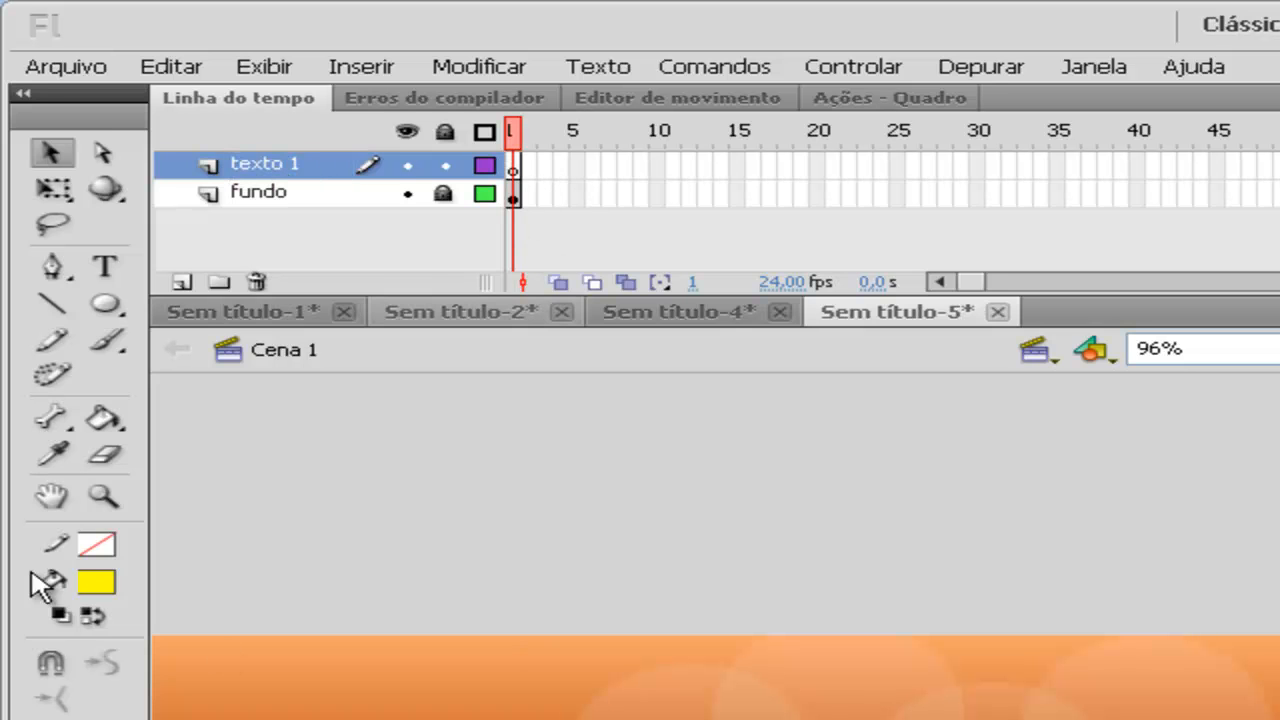
Add the text "VF INformática" near the middle of the banner on the "texto 1" layer.
left_click(105, 266)
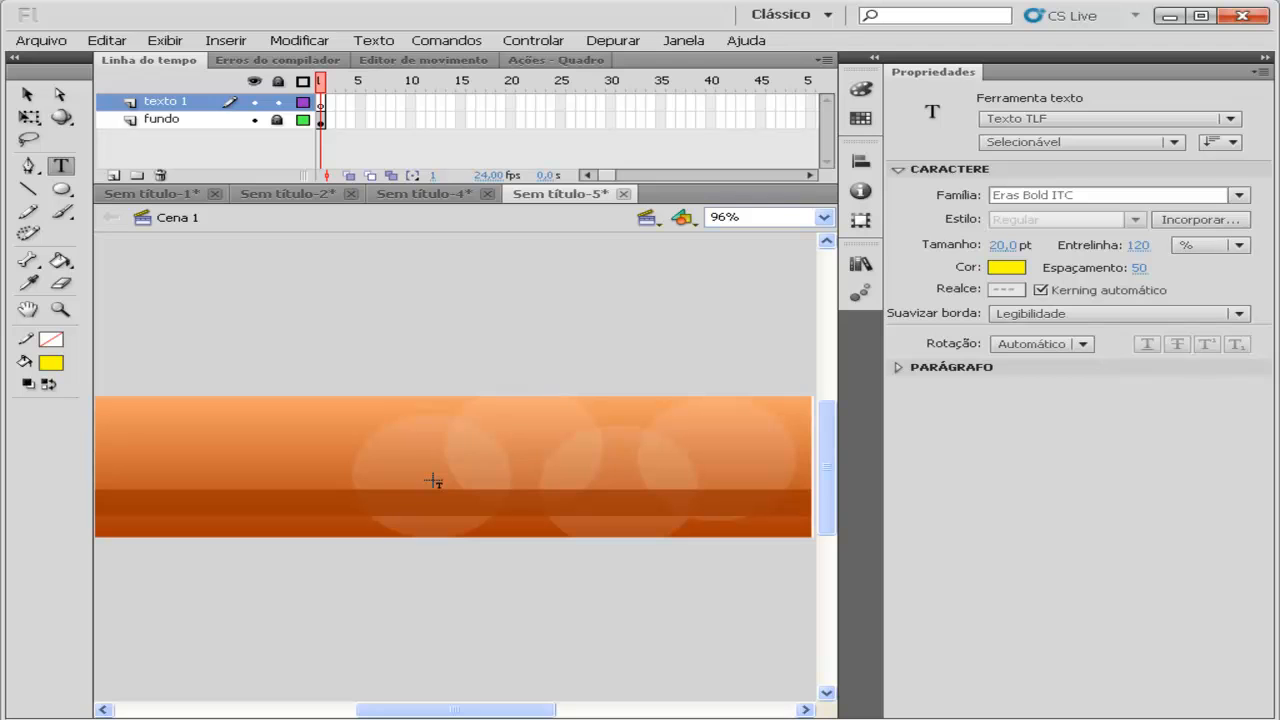
left_click(379, 480)
type("VF INforma")
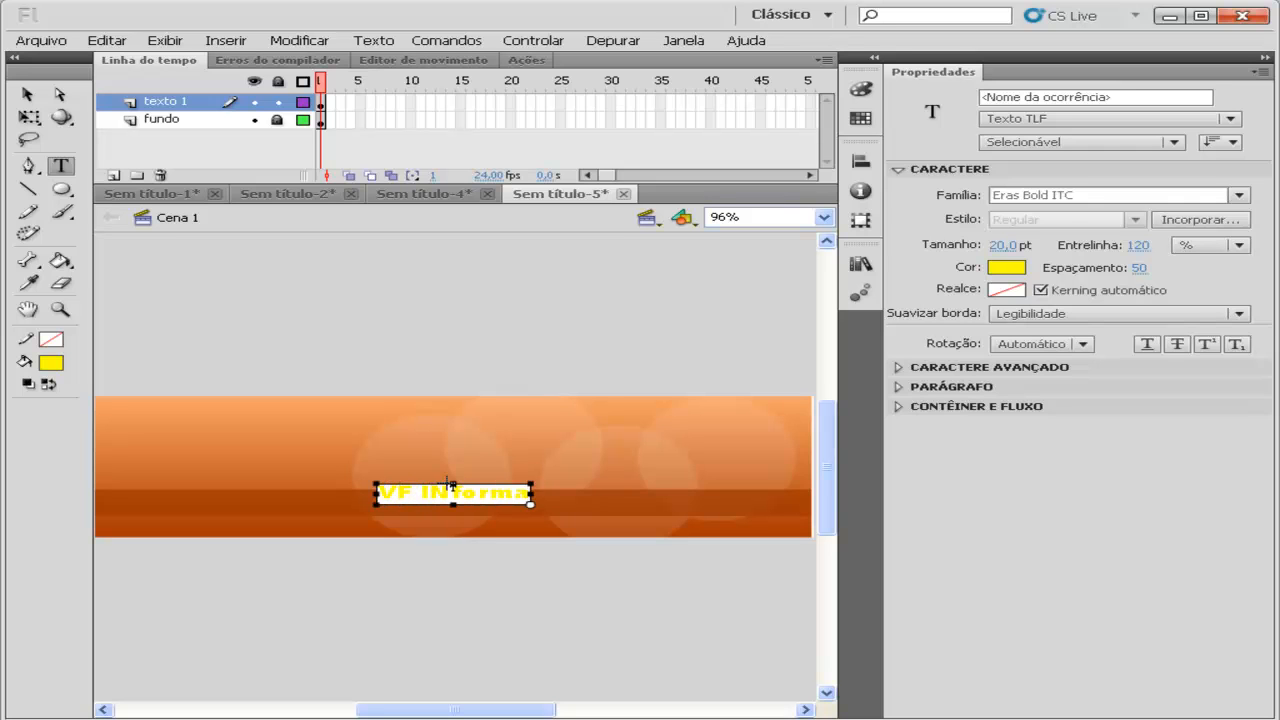
key("BackSpace")
type("ática")
left_click(28, 94)
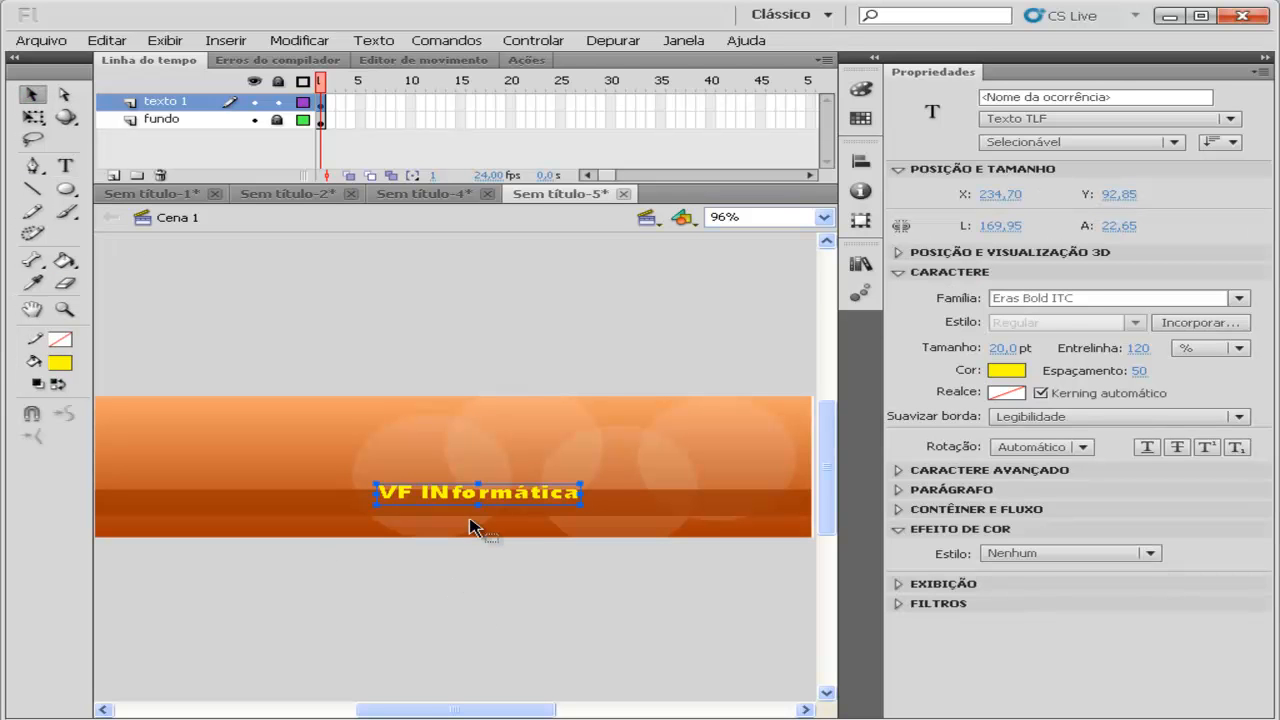
Move the text up and left to about X 191, Y 69, and change its colour to white.
left_click_drag(474, 505, 421, 482)
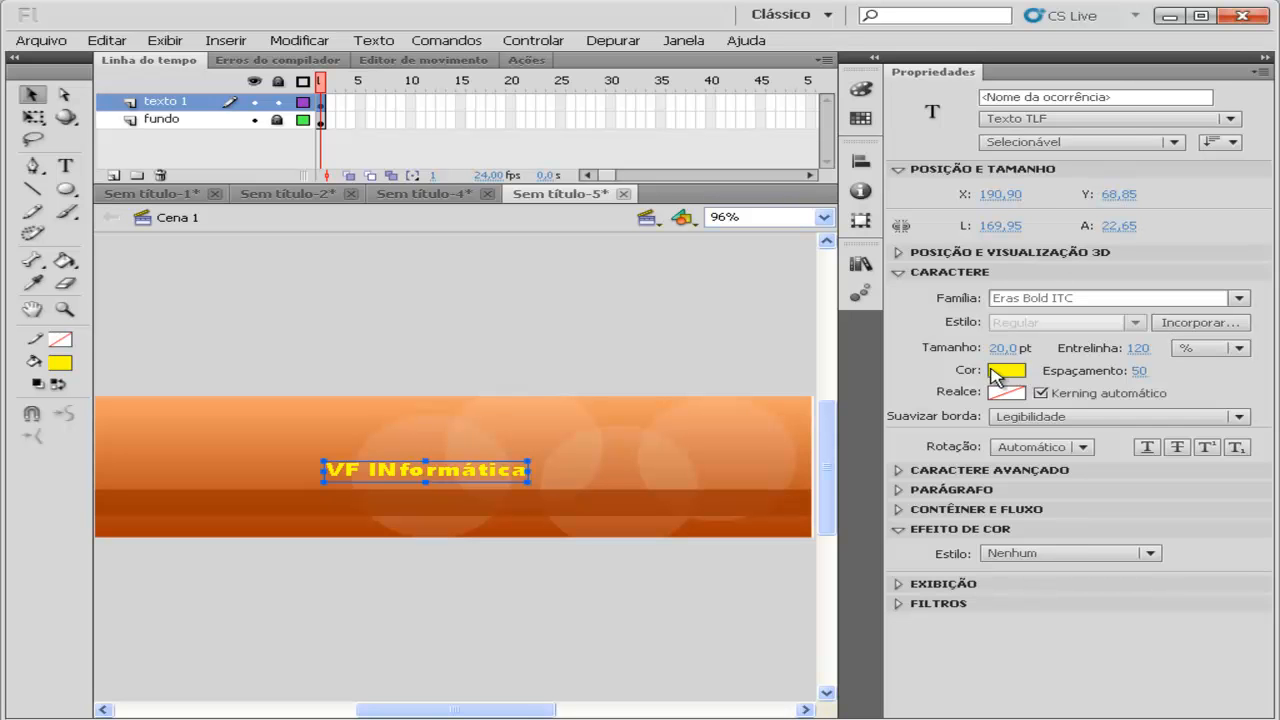
left_click(1005, 371)
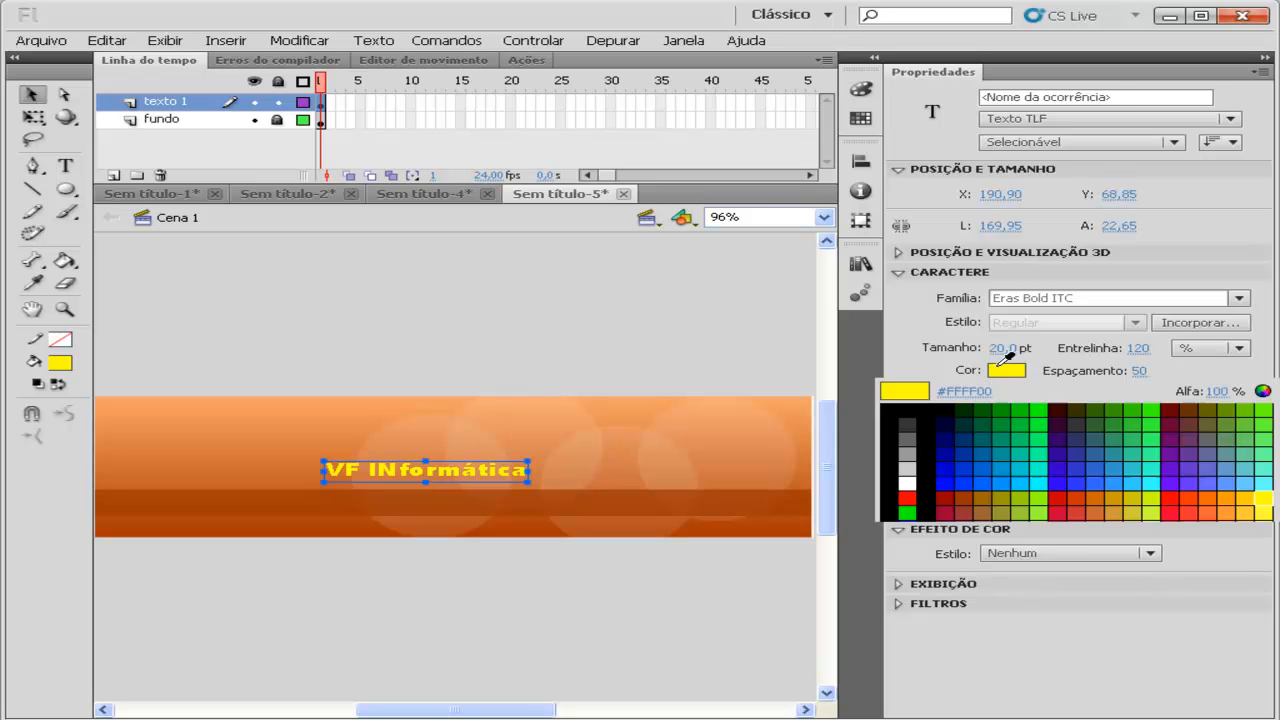
left_click(907, 482)
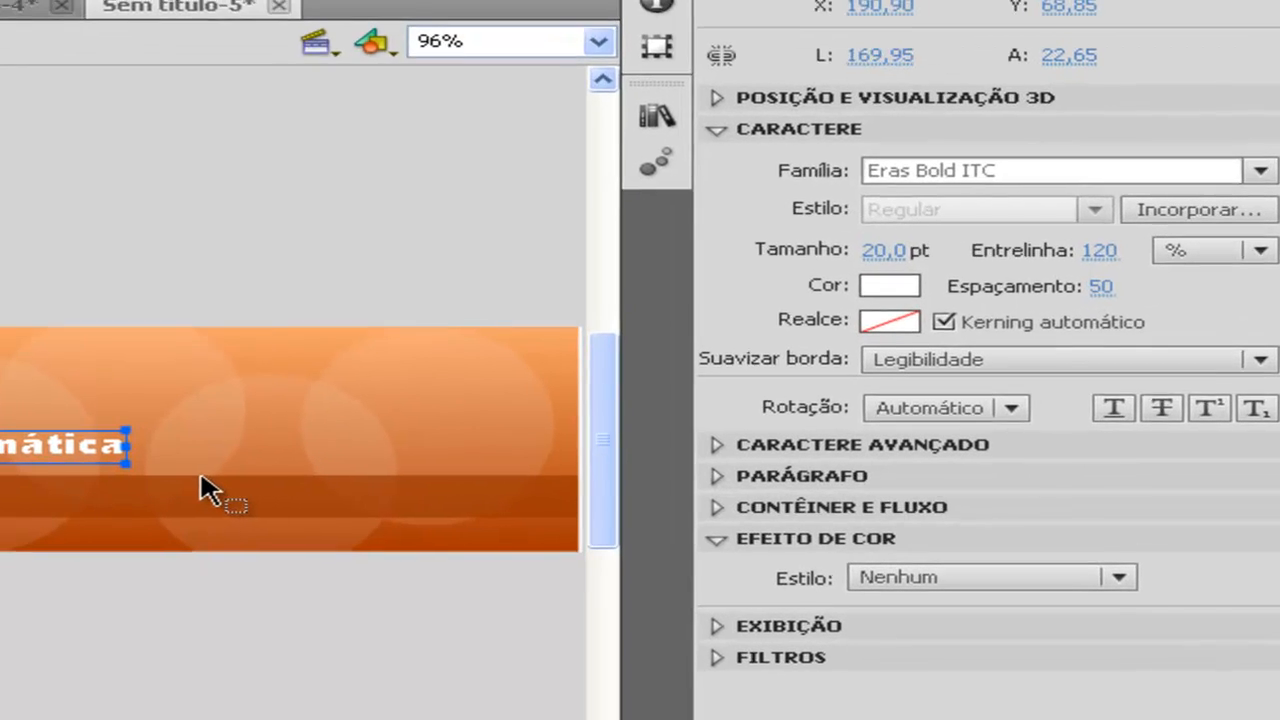
Enlarge the text about its centre with Free Transform to about 330 by 43 px.
key("ctrl+t")
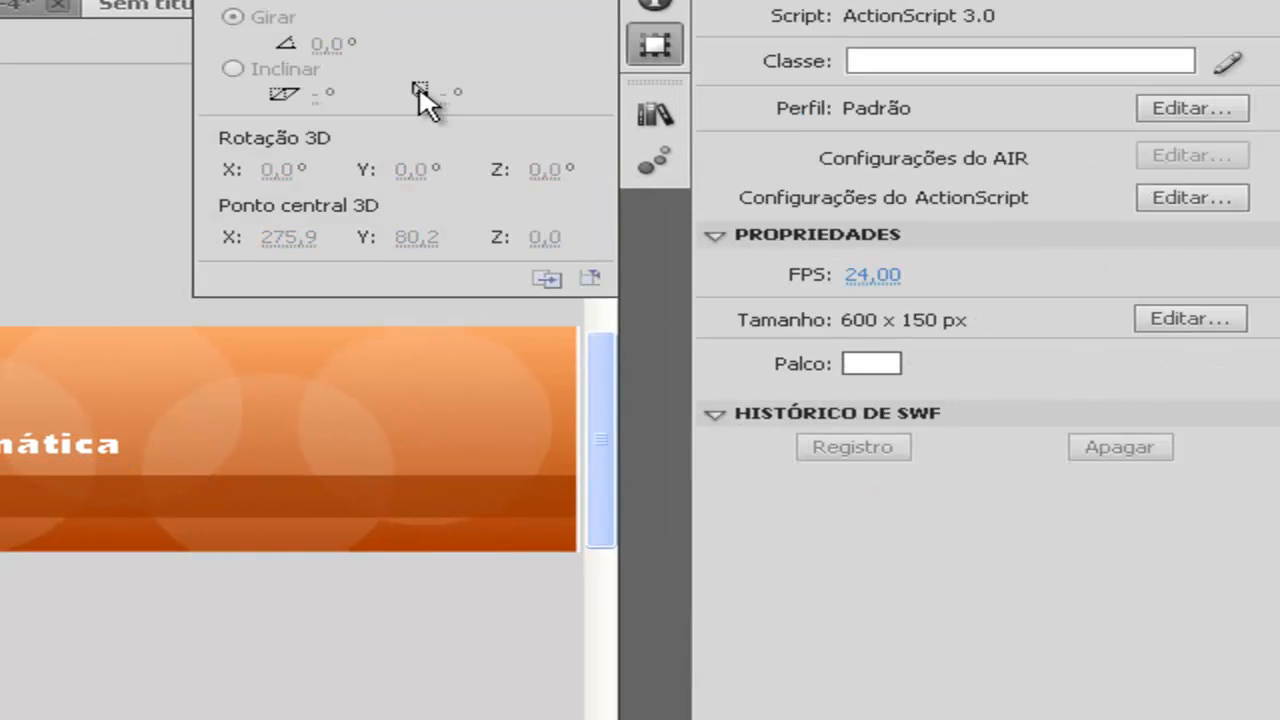
left_click(22, 464)
key("q")
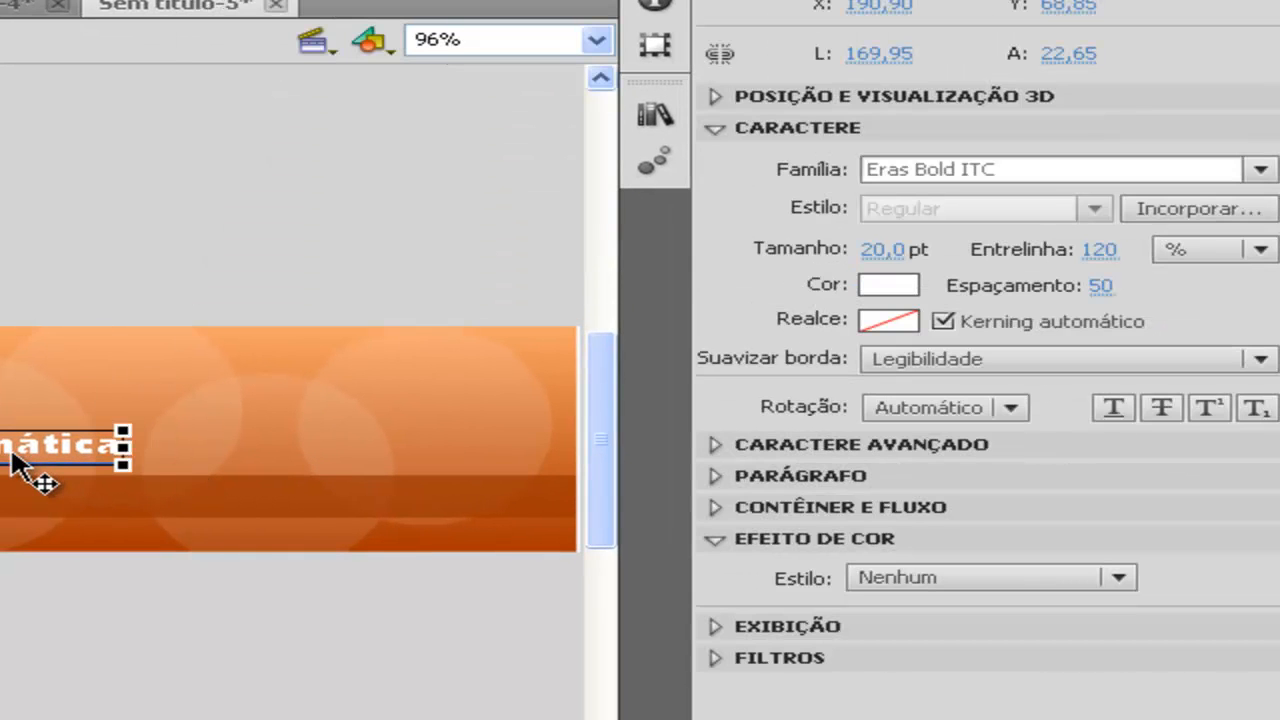
left_click_drag(128, 428, 275, 425)
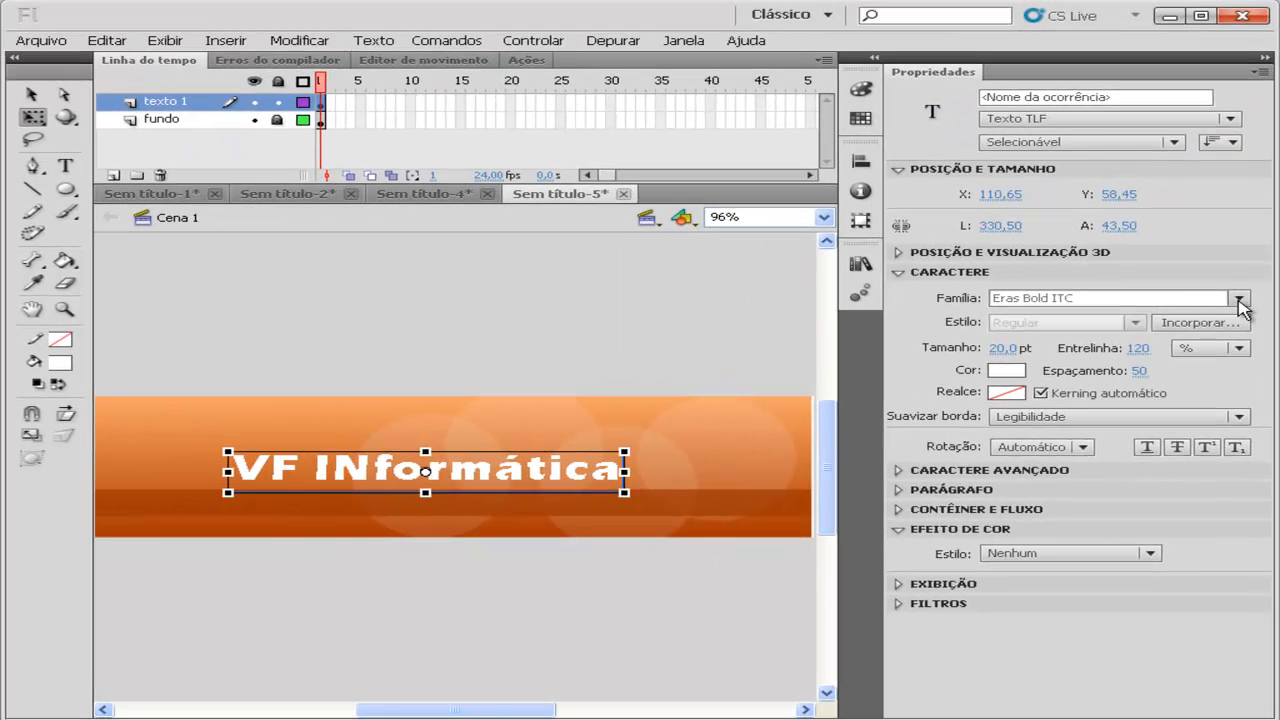
Change the text's font family to Franklin Gothic Heavy and shift the text slightly right on the banner.
left_click(1236, 297)
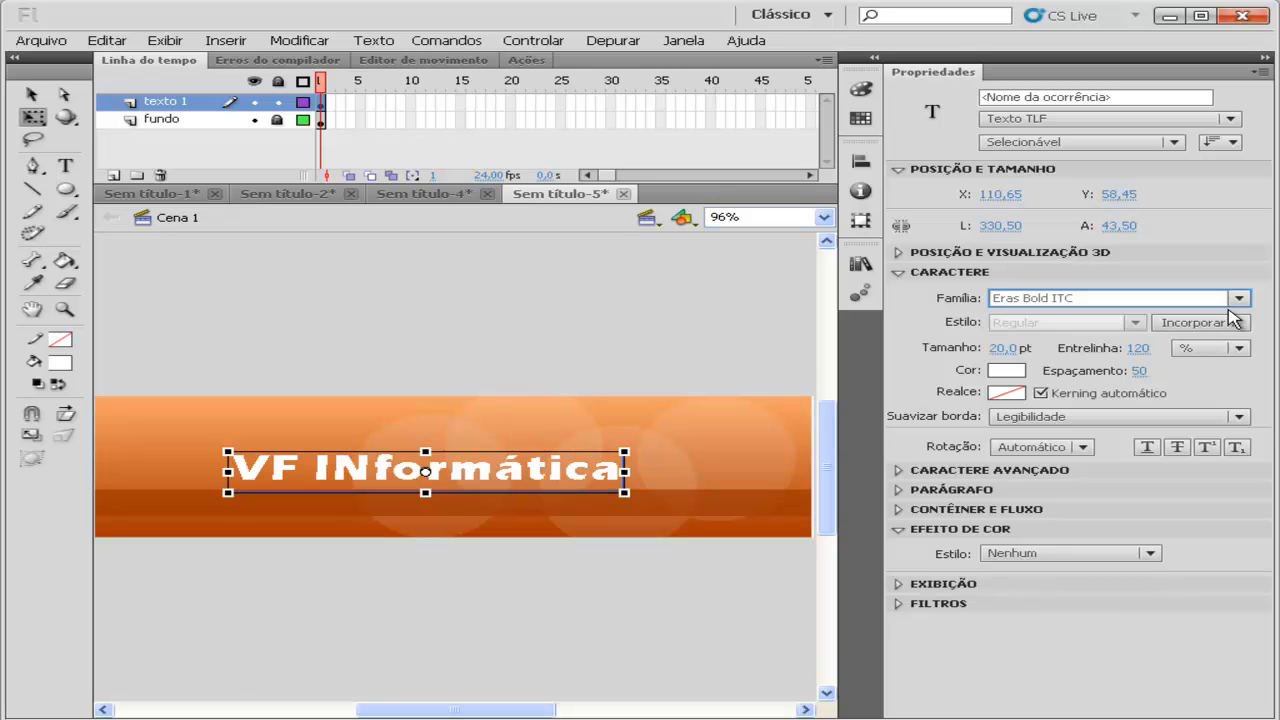
left_click(1238, 297)
scroll(920, 515, "down", 2)
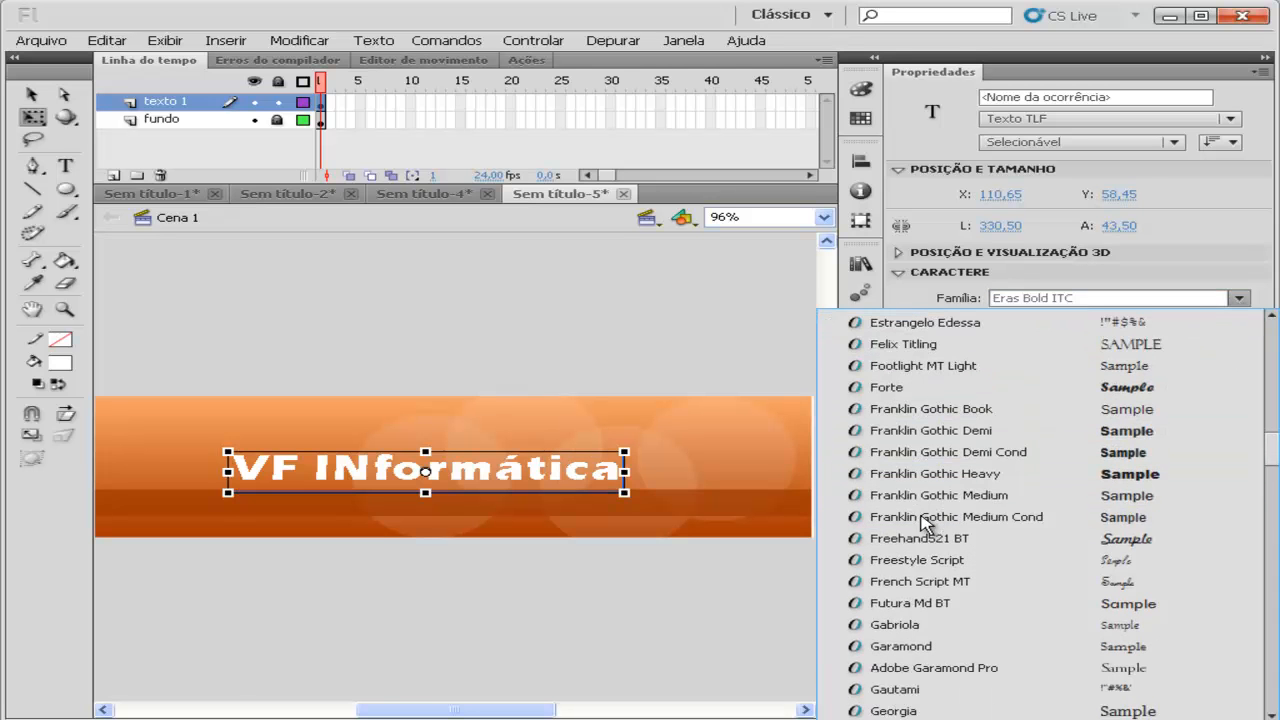
left_click(947, 476)
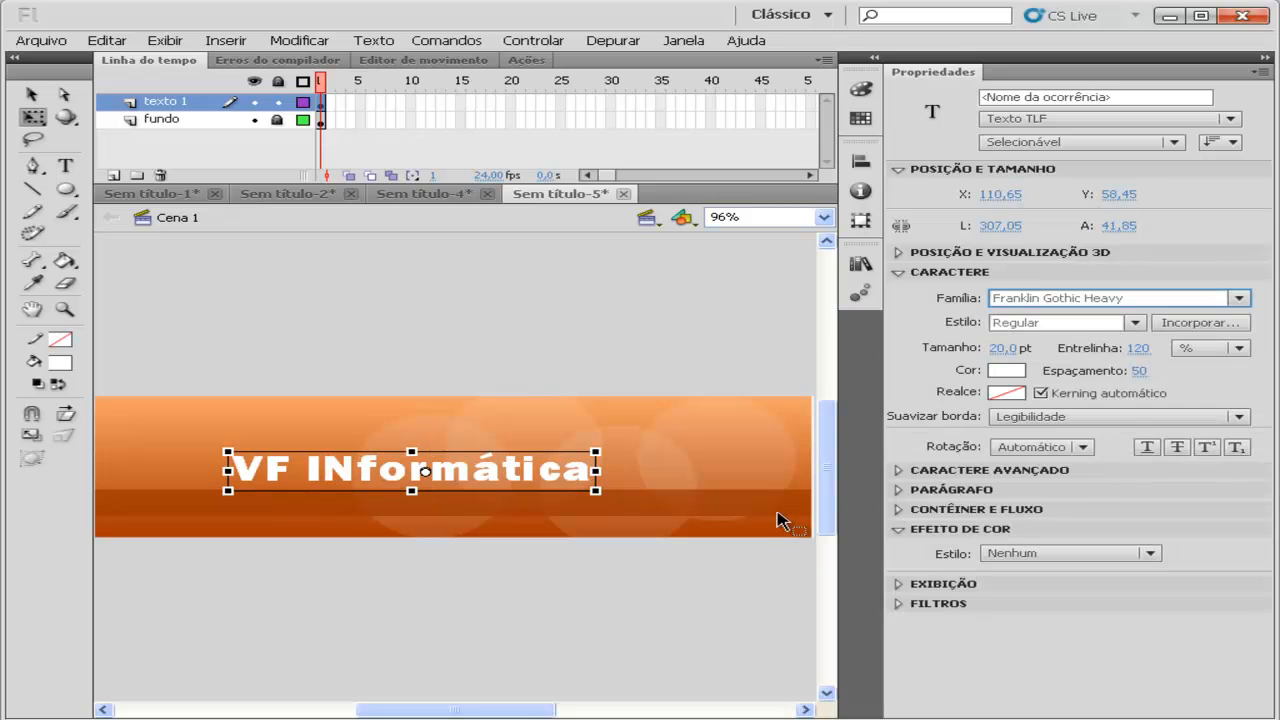
left_click_drag(499, 474, 511, 473)
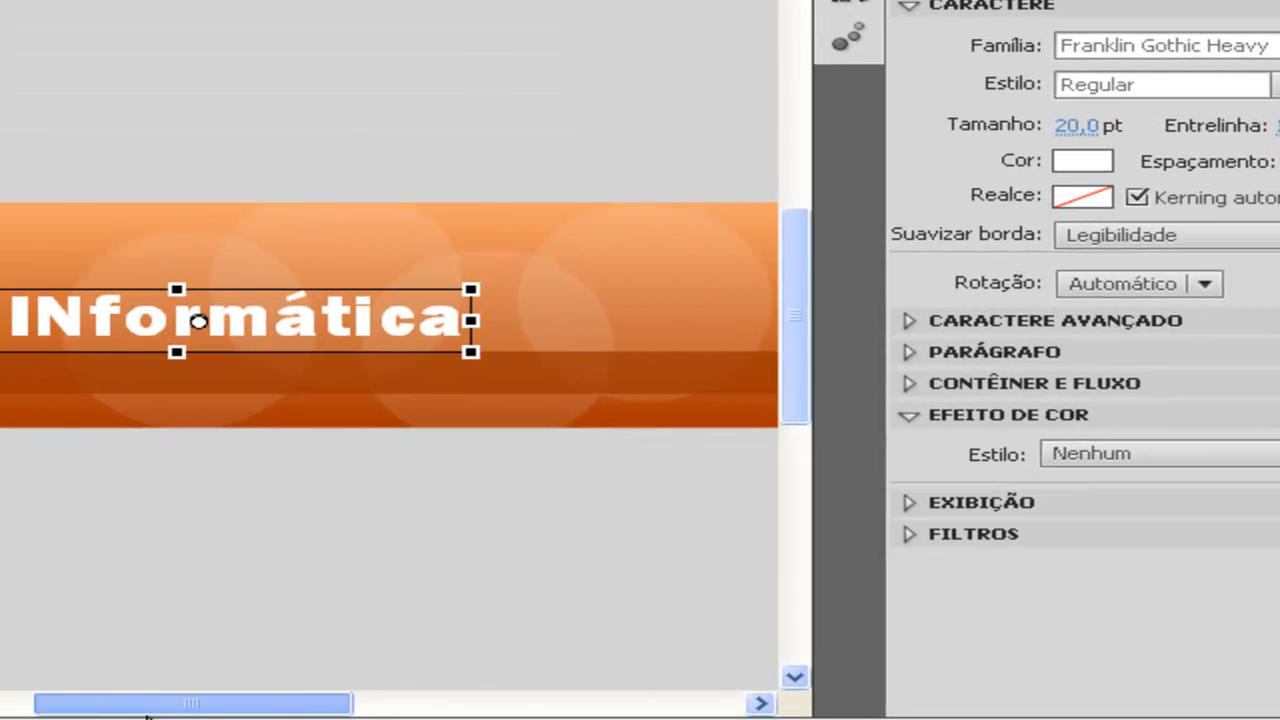
Nudge the text to X 133,60, Y 57,40, apply the "mais zoom - 2D" motion preset to it and play the animation.
left_click_drag(147, 708, 160, 708)
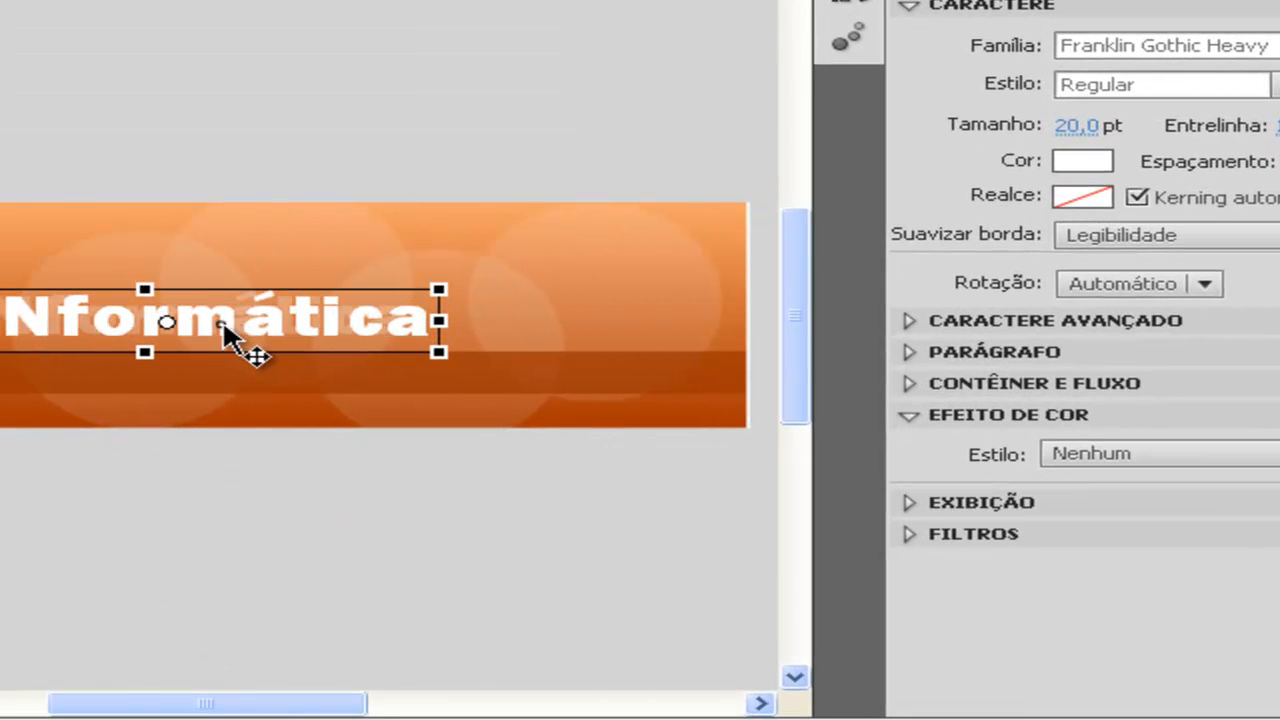
left_click_drag(223, 327, 233, 327)
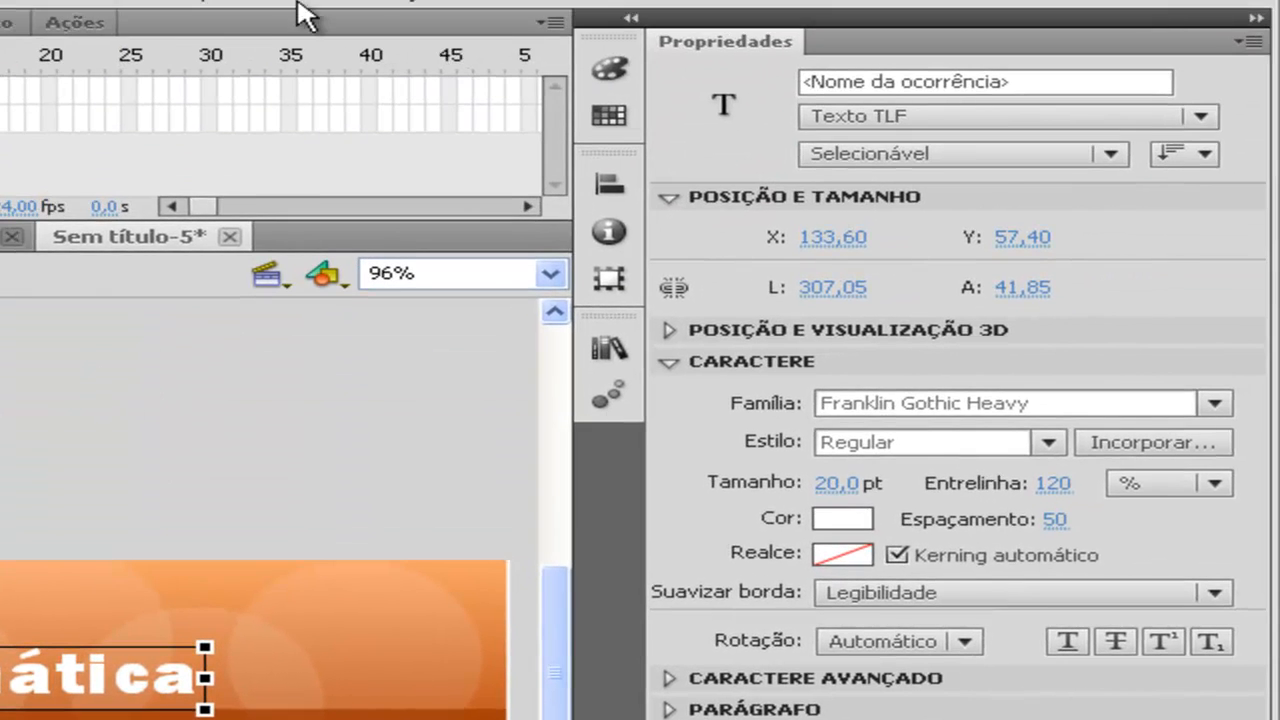
left_click(309, 4)
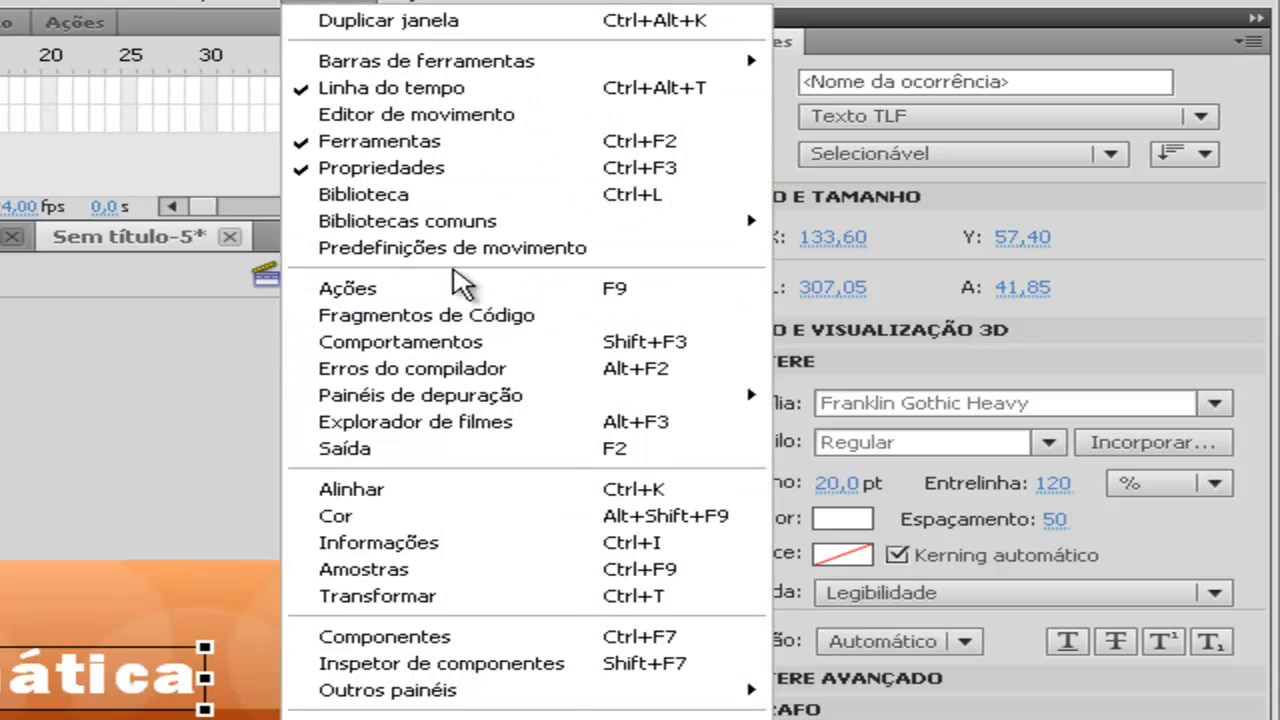
left_click(500, 250)
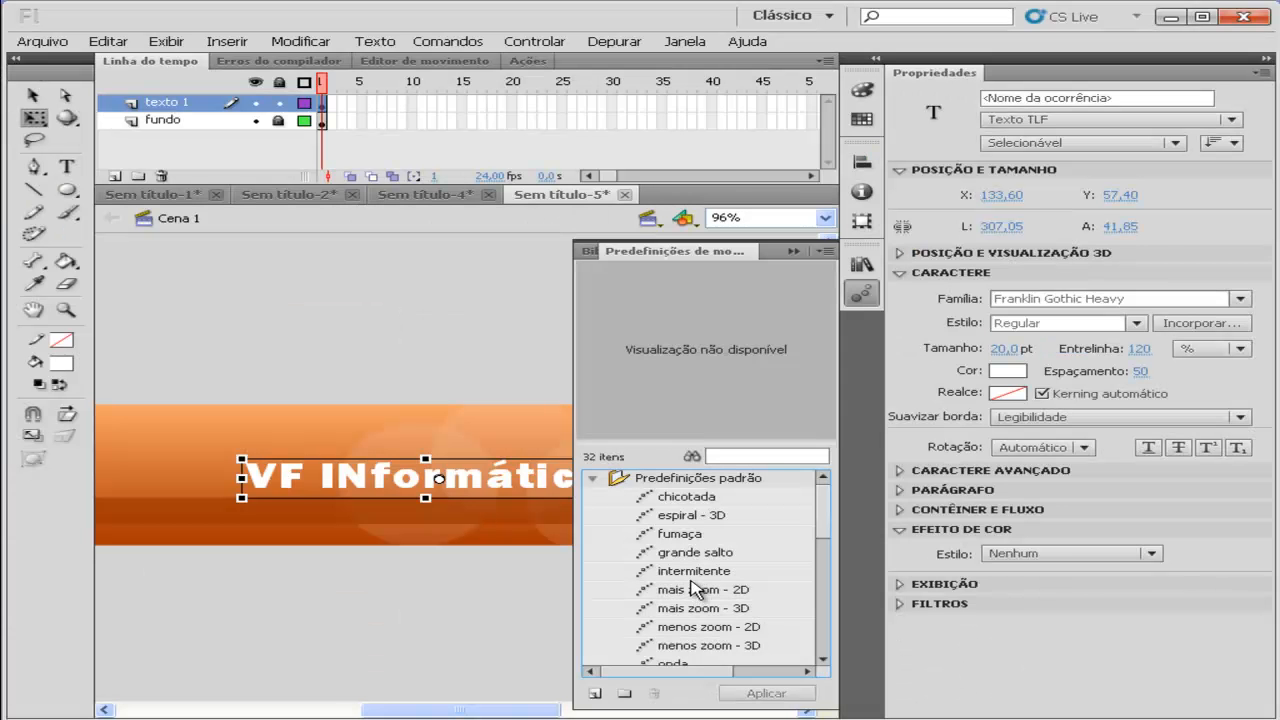
left_click(694, 573)
left_click(700, 552)
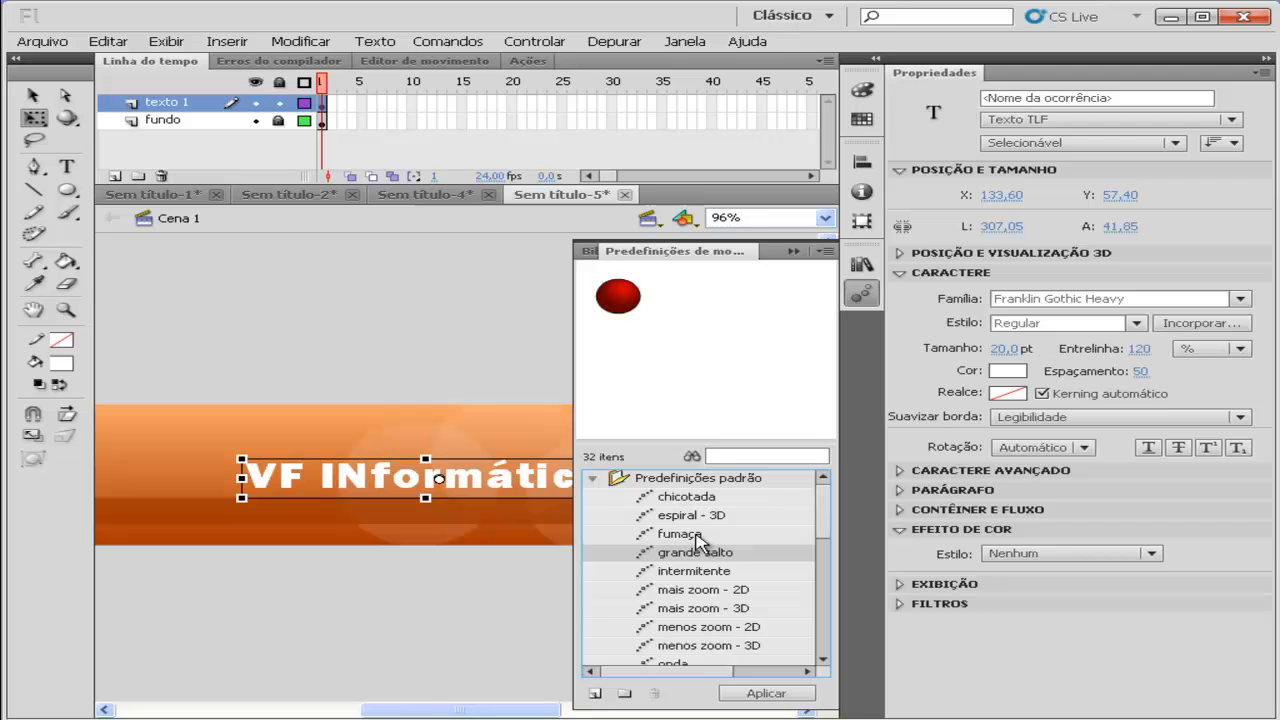
left_click(707, 591)
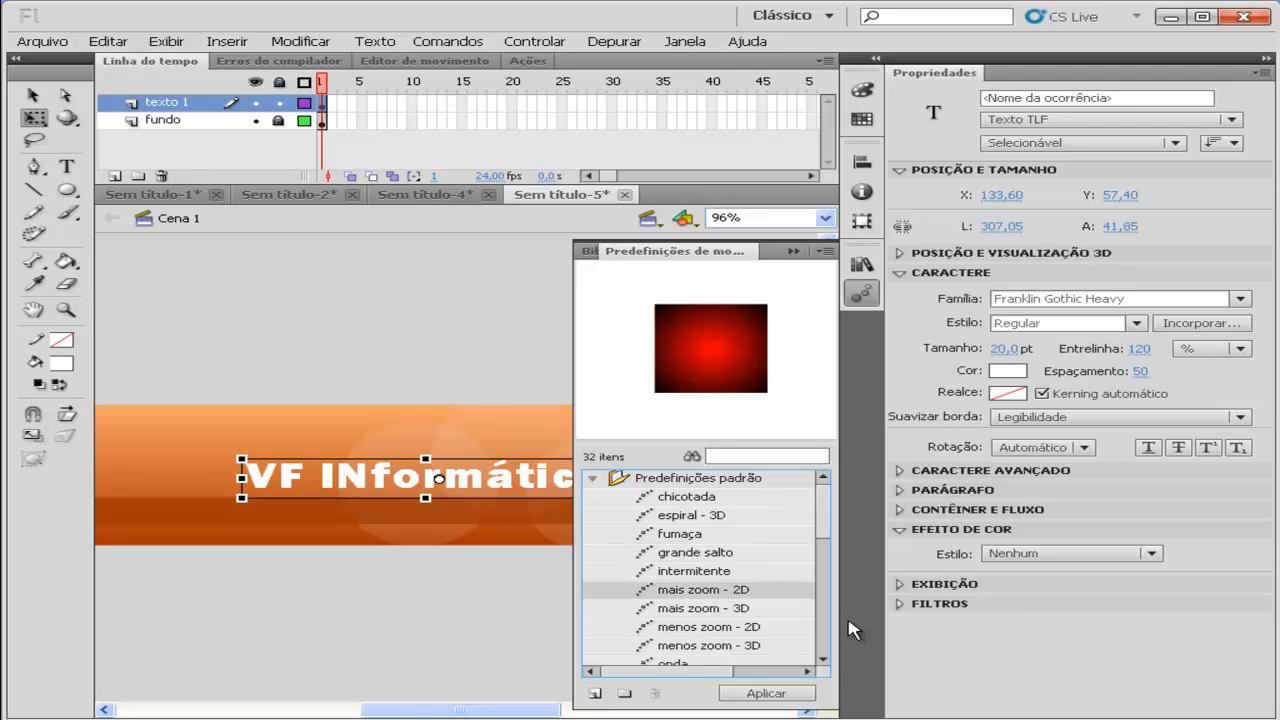
left_click(800, 693)
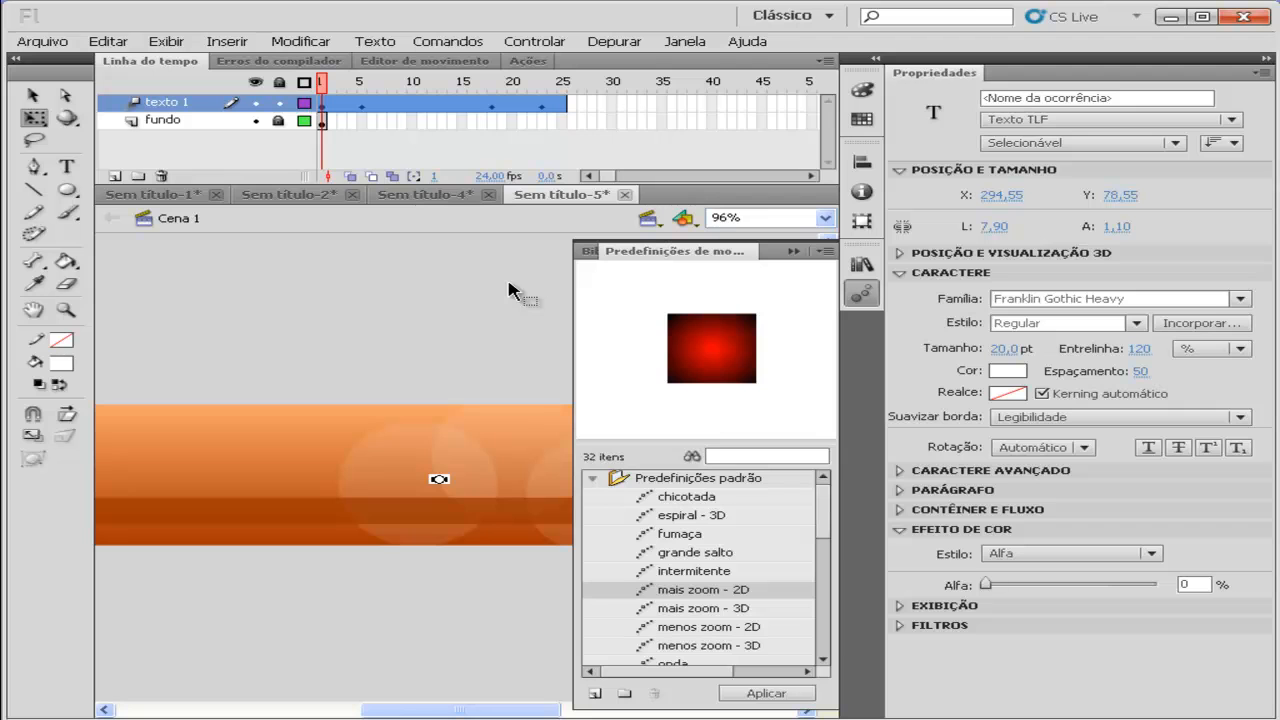
key("Return")
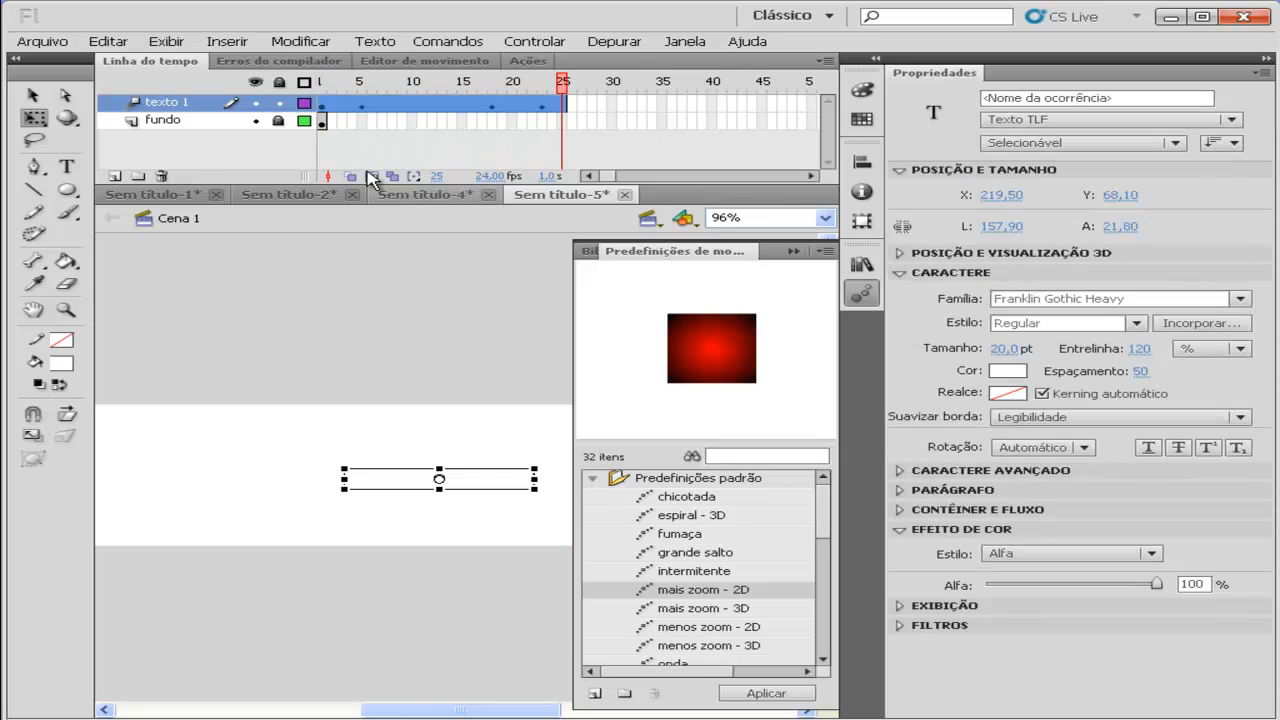
Extend the "fundo" layer to frame 25 by inserting a frame there and play the animation.
left_click(323, 122)
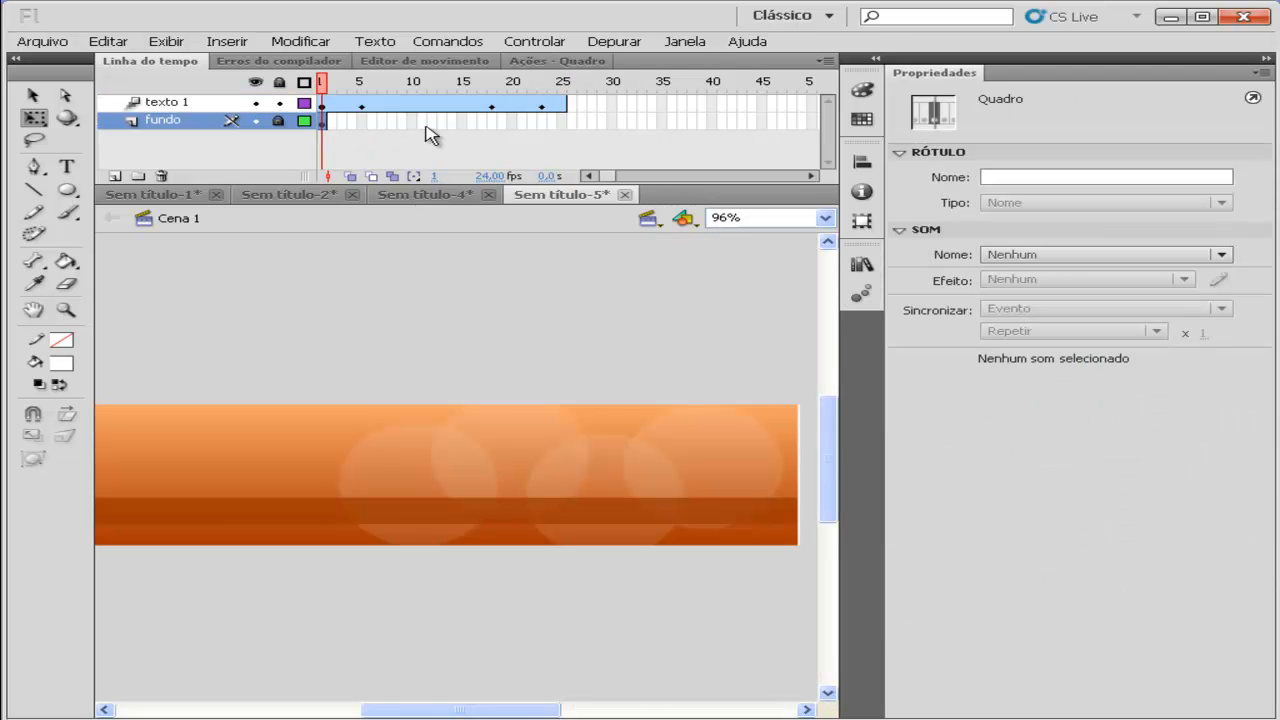
left_click(562, 121)
right_click(562, 121)
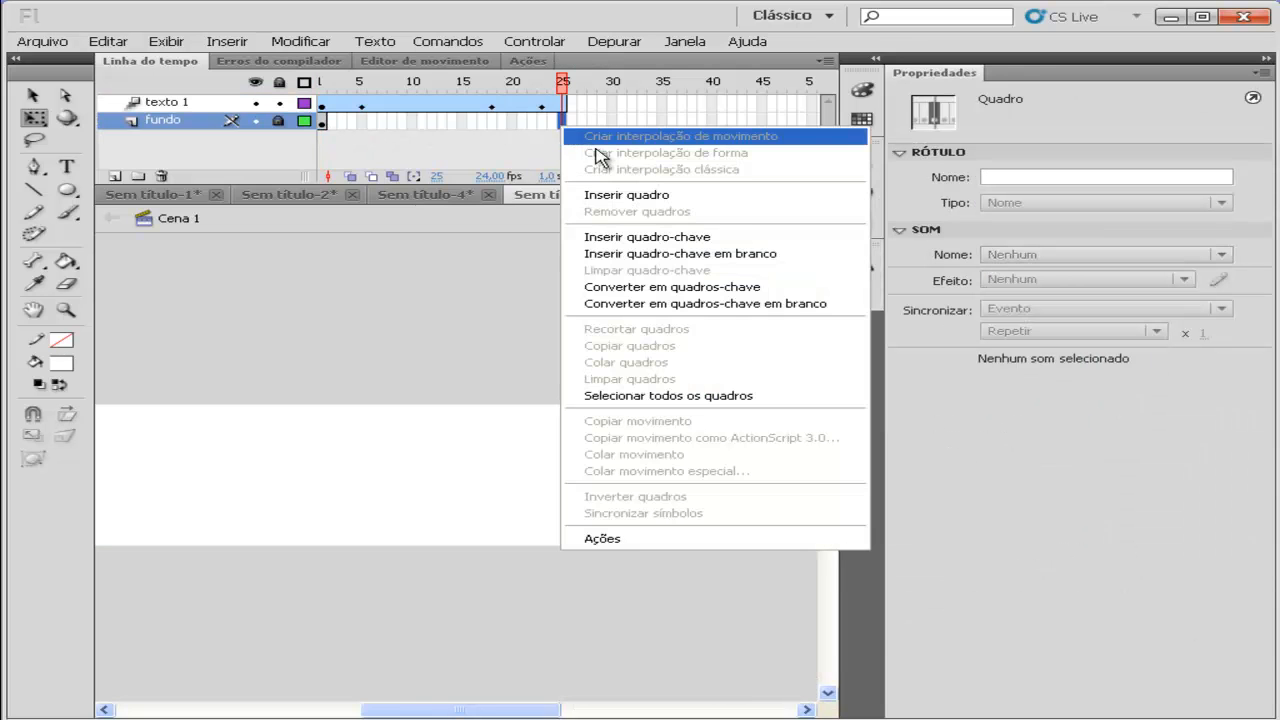
left_click(626, 197)
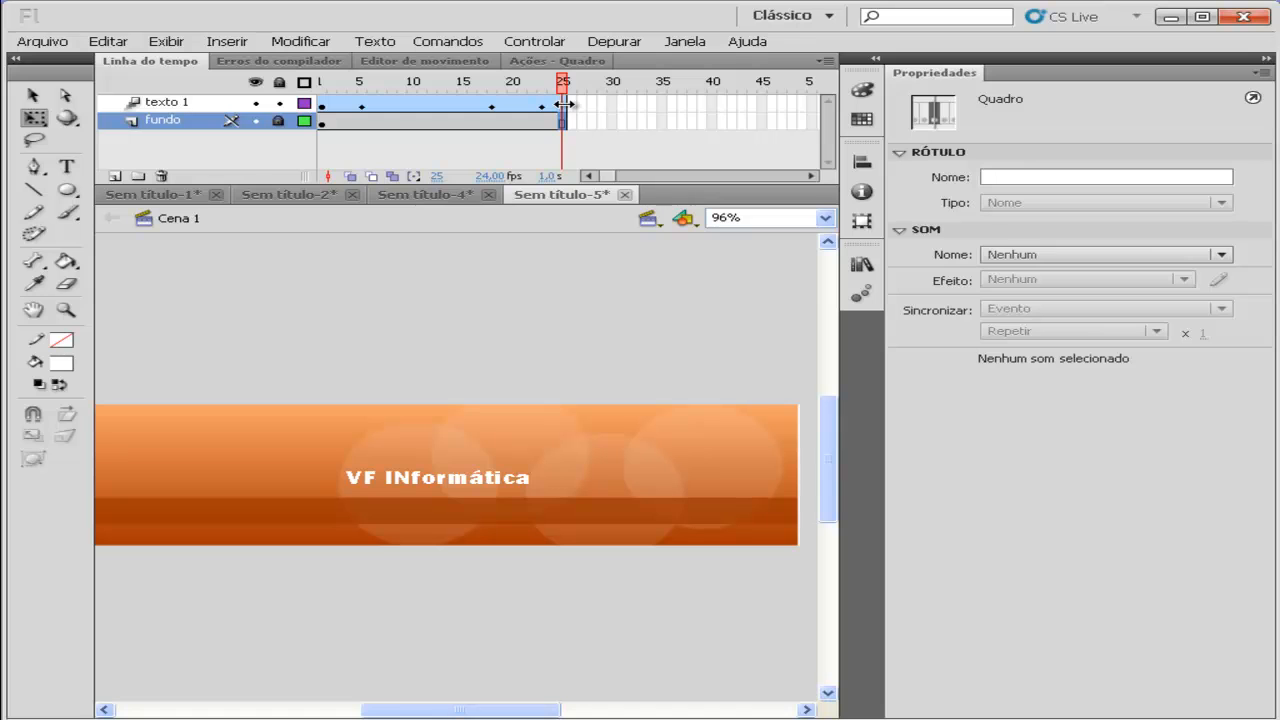
key("Return")
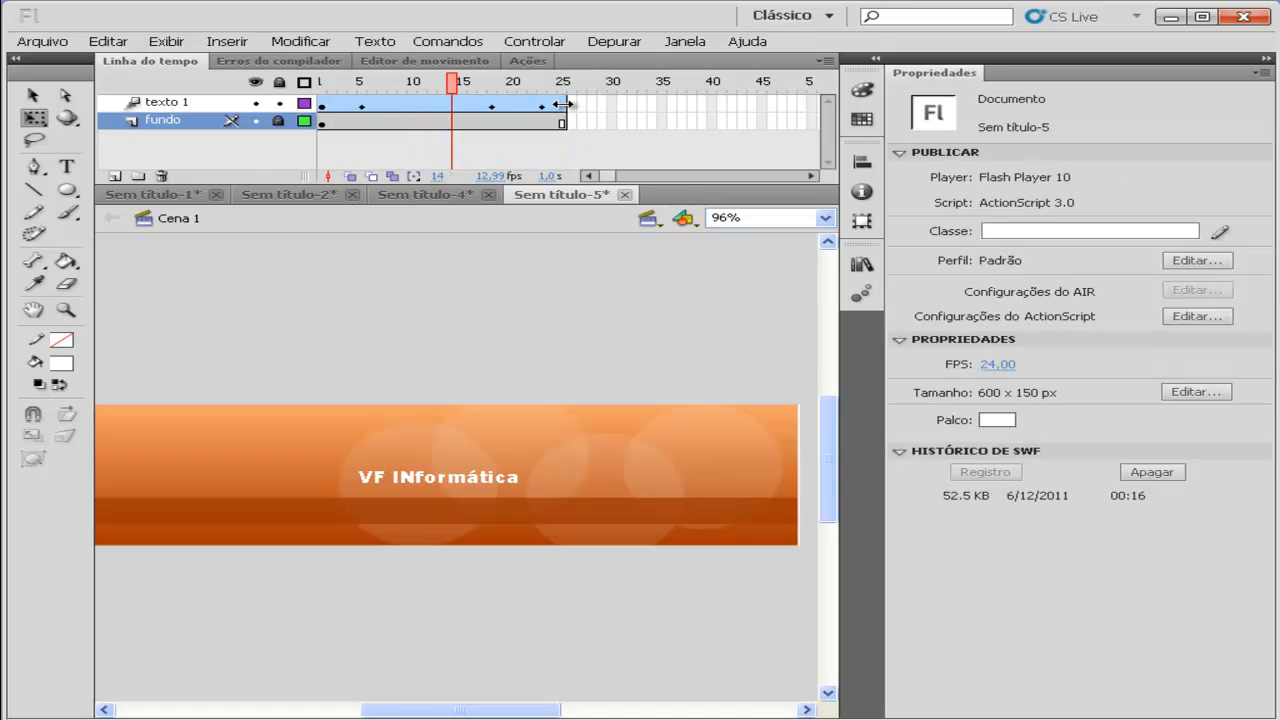
Enlarge the text at the frame 23 keyframe of "texto 1" about its centre to about 310 by 53 px and preview it.
left_click(362, 108)
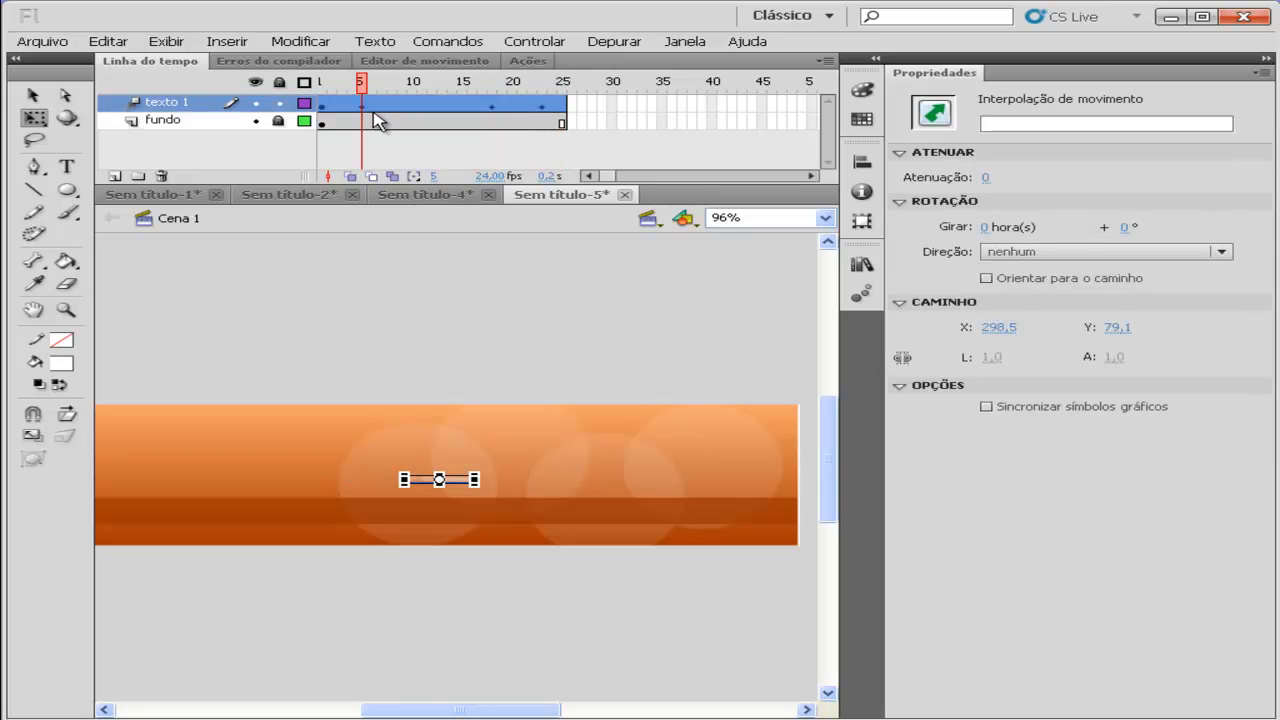
left_click(493, 105)
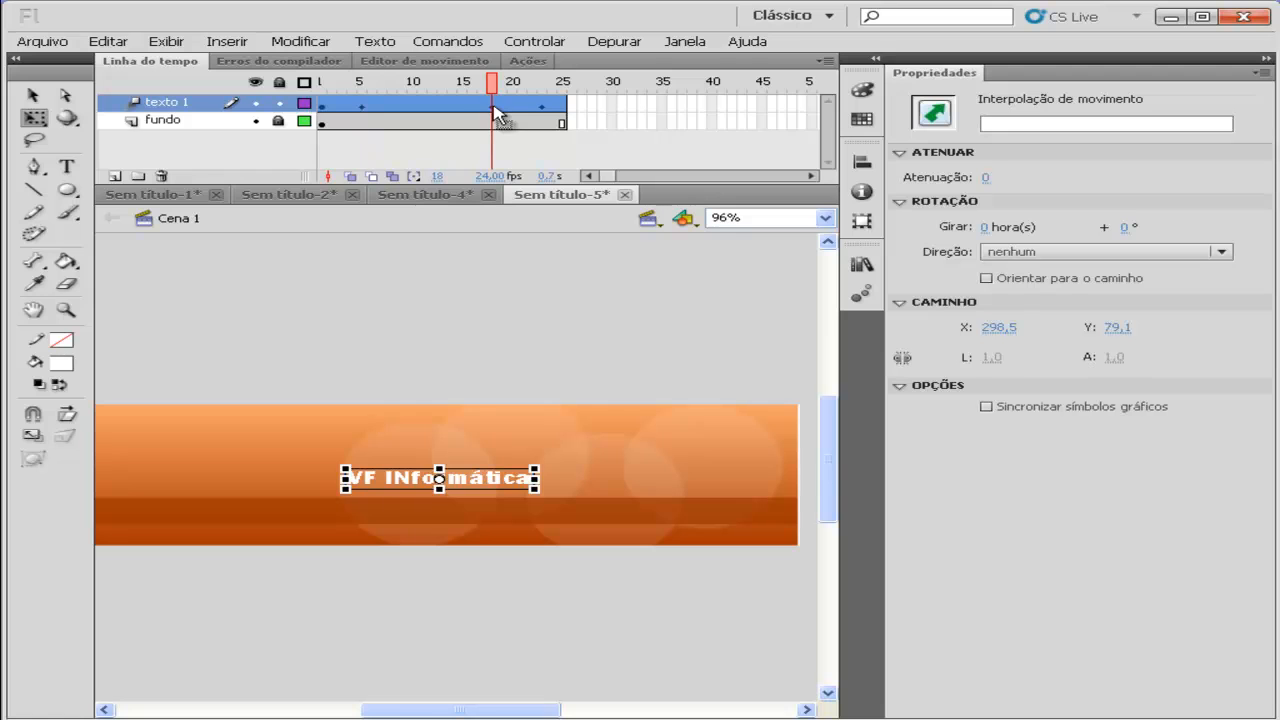
left_click(542, 107)
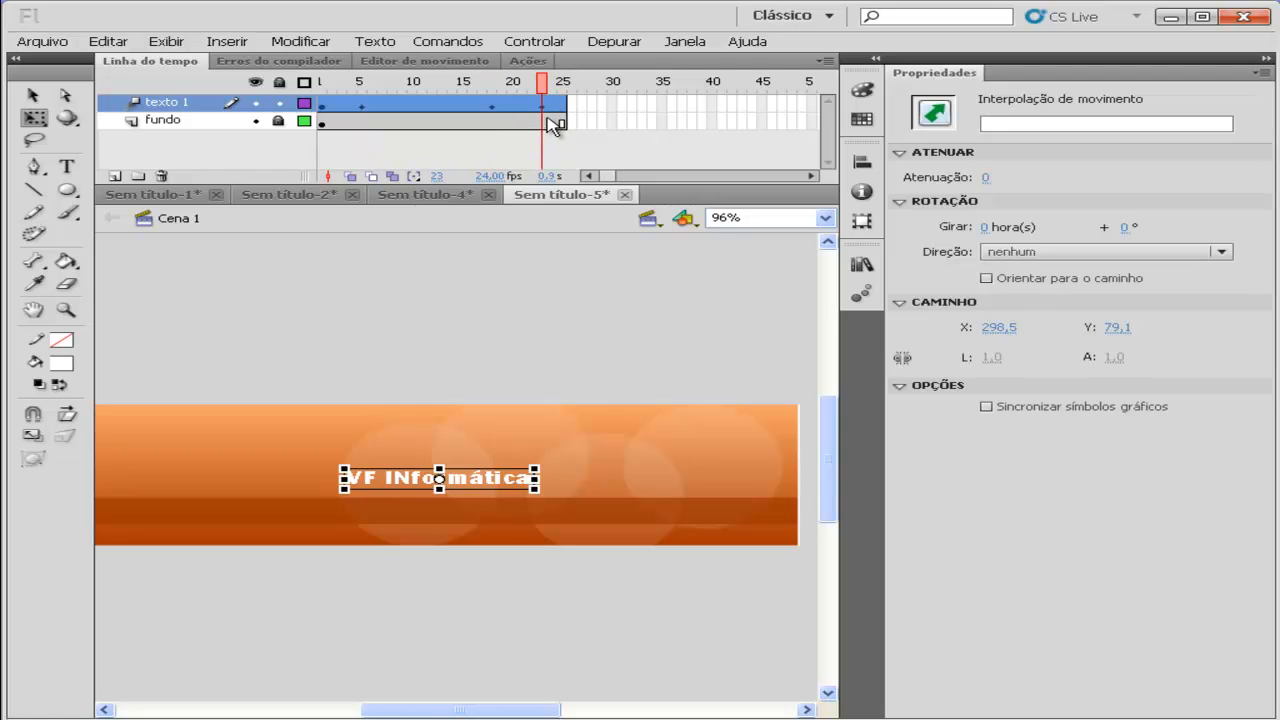
left_click_drag(536, 470, 627, 454)
left_click(627, 455)
key("Return")
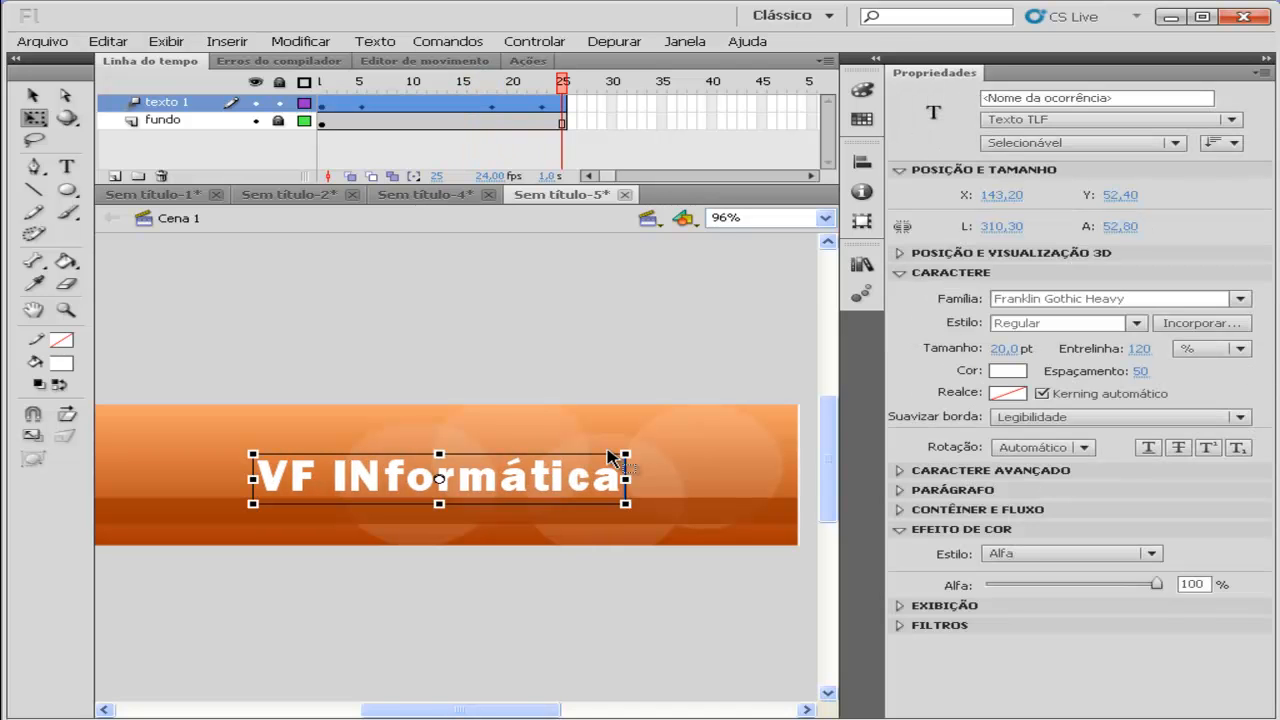
Move the text at frame 25 toward the banner's left end, to about X 22, Y 51, and play the animation.
mouse_move(486, 709)
left_mouse_down()
mouse_move(461, 709)
mouse_move(505, 713)
left_mouse_up()
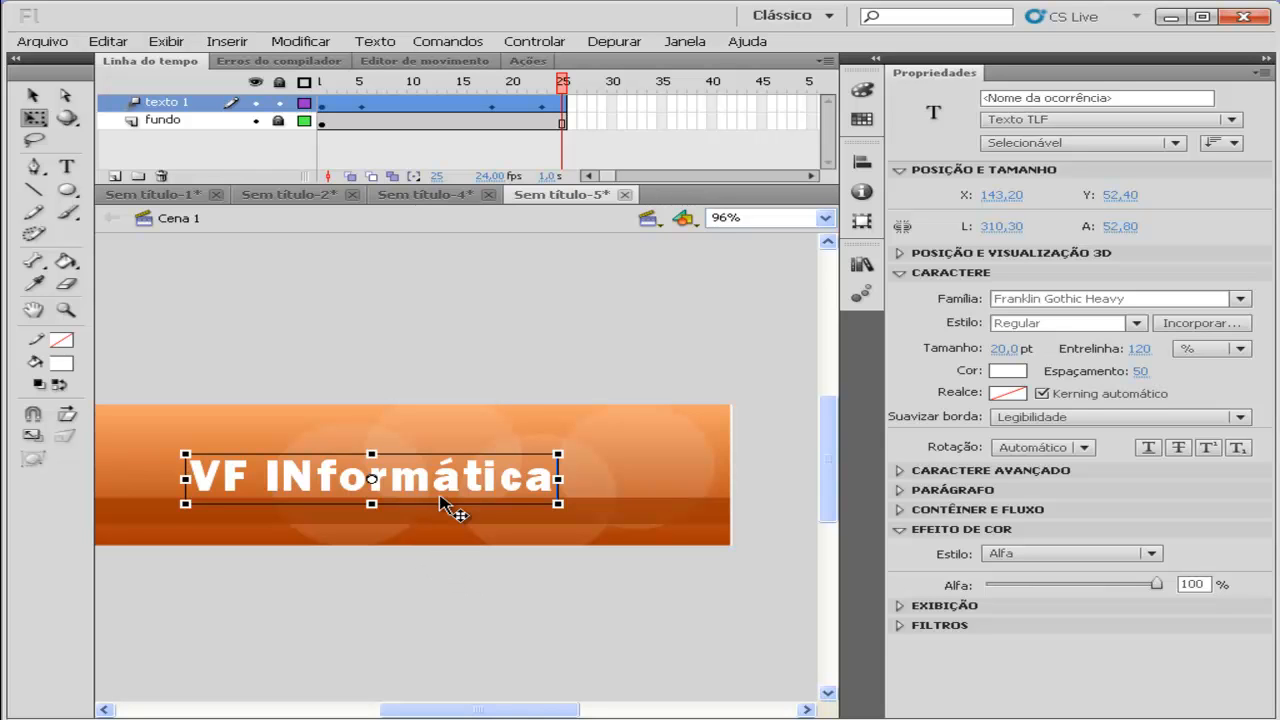
left_click_drag(430, 709, 360, 709)
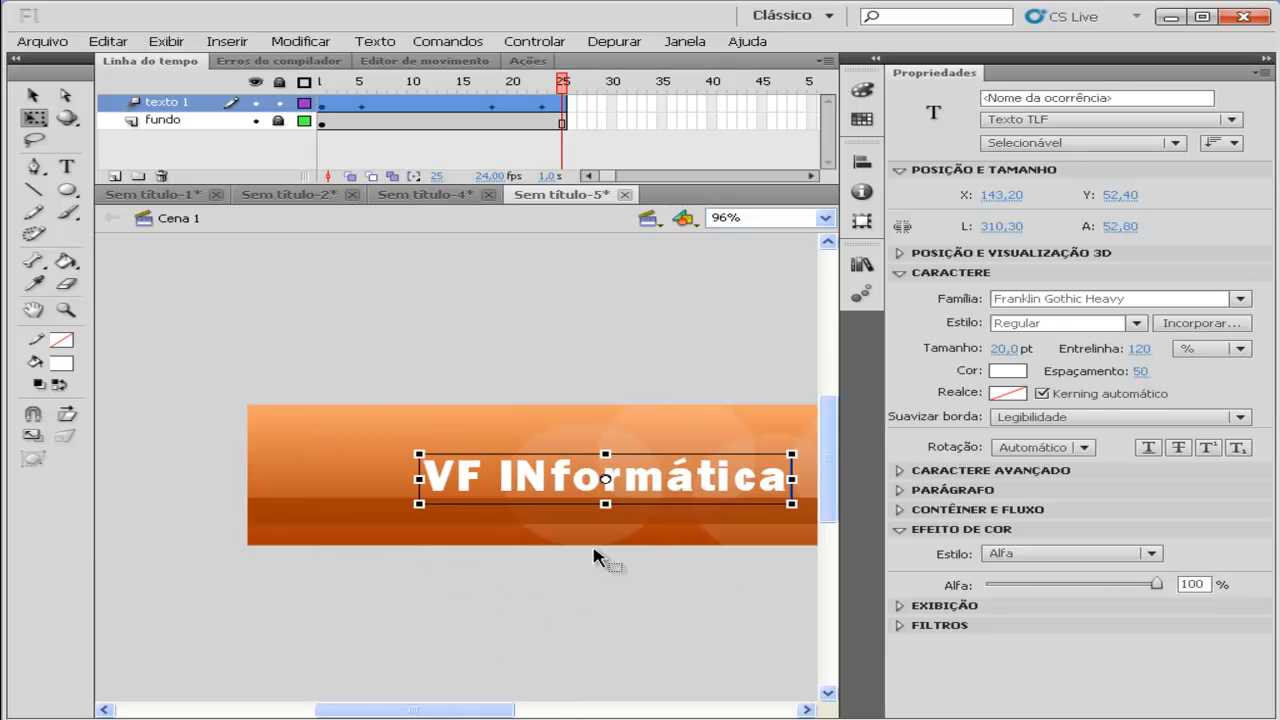
left_click_drag(676, 482, 532, 483)
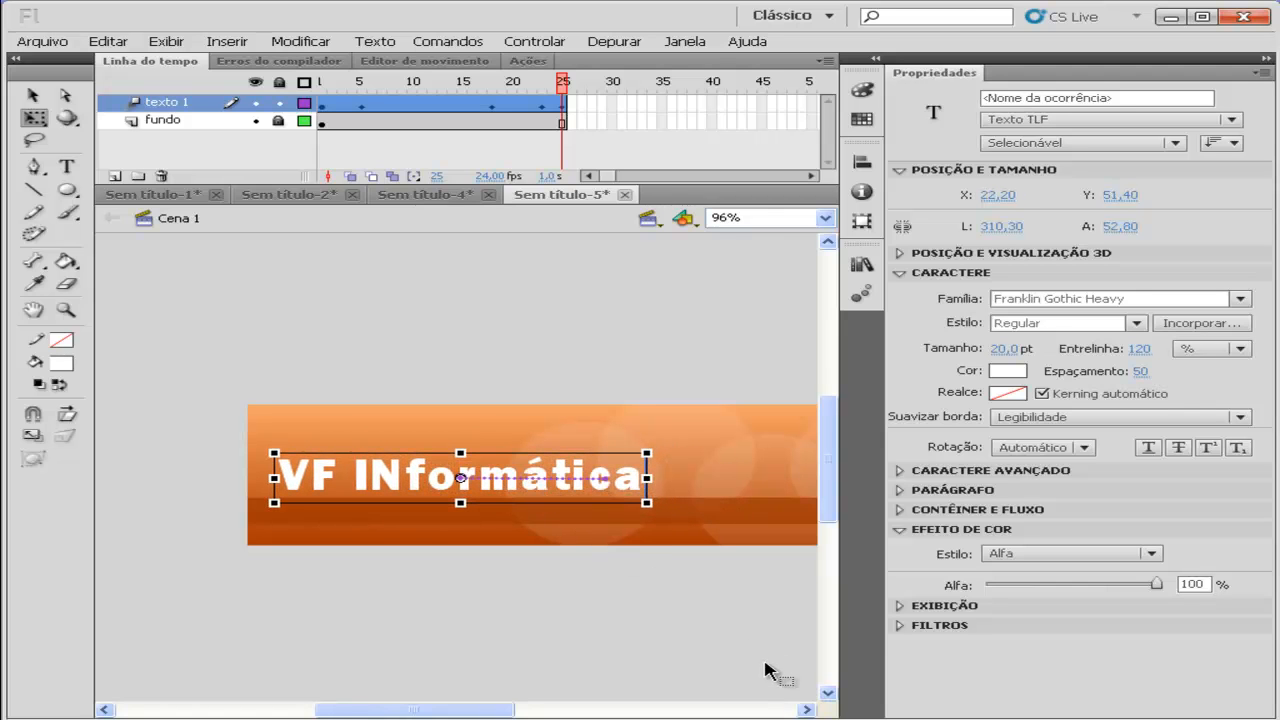
left_click(805, 709)
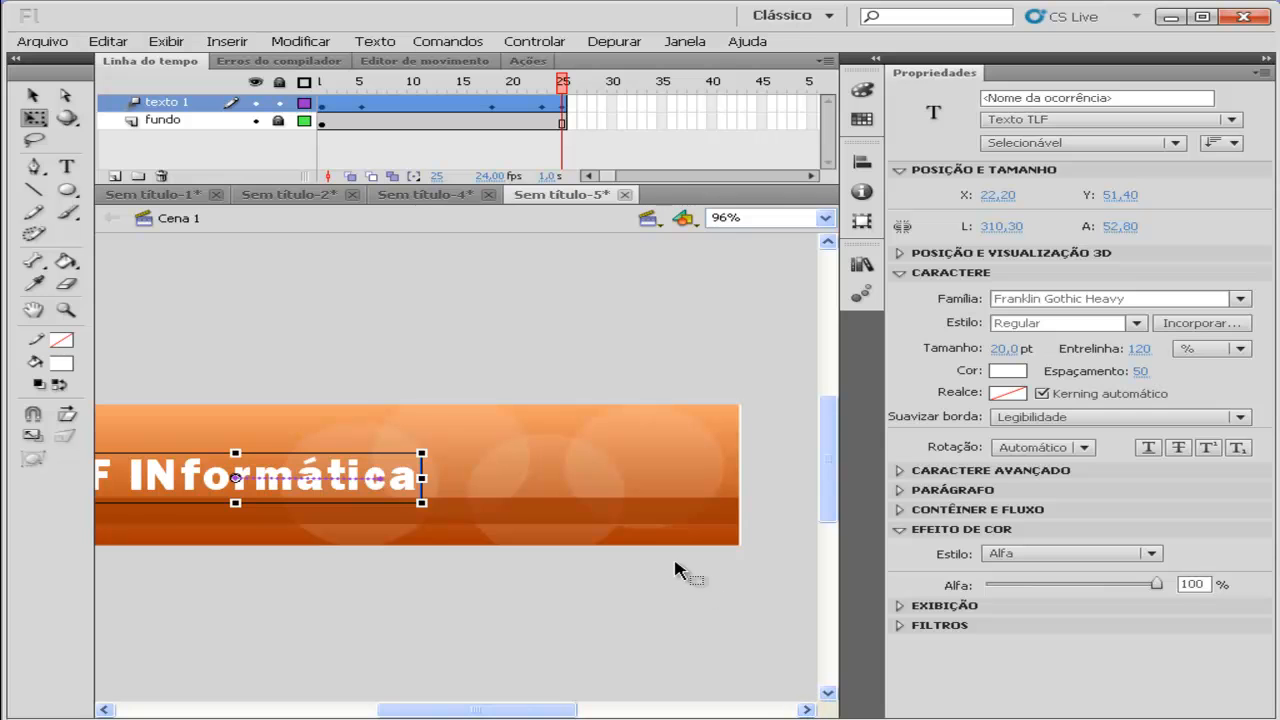
left_click_drag(465, 713, 422, 713)
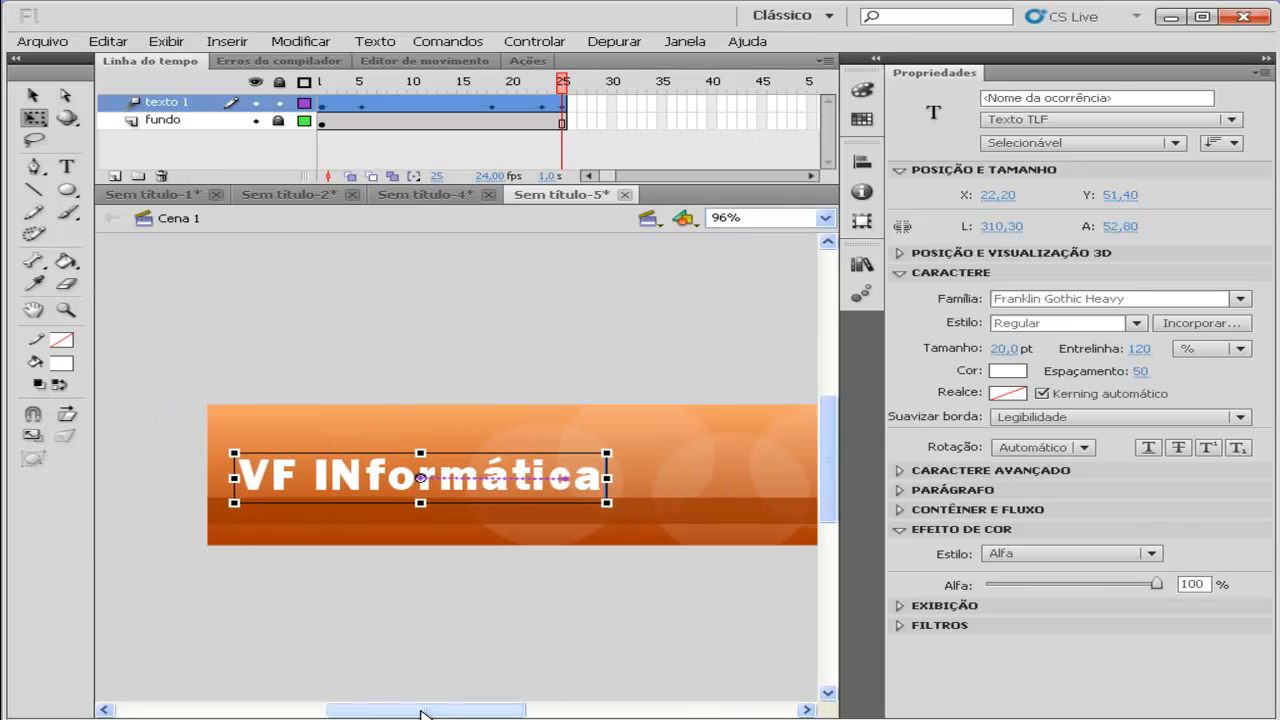
key("Return")
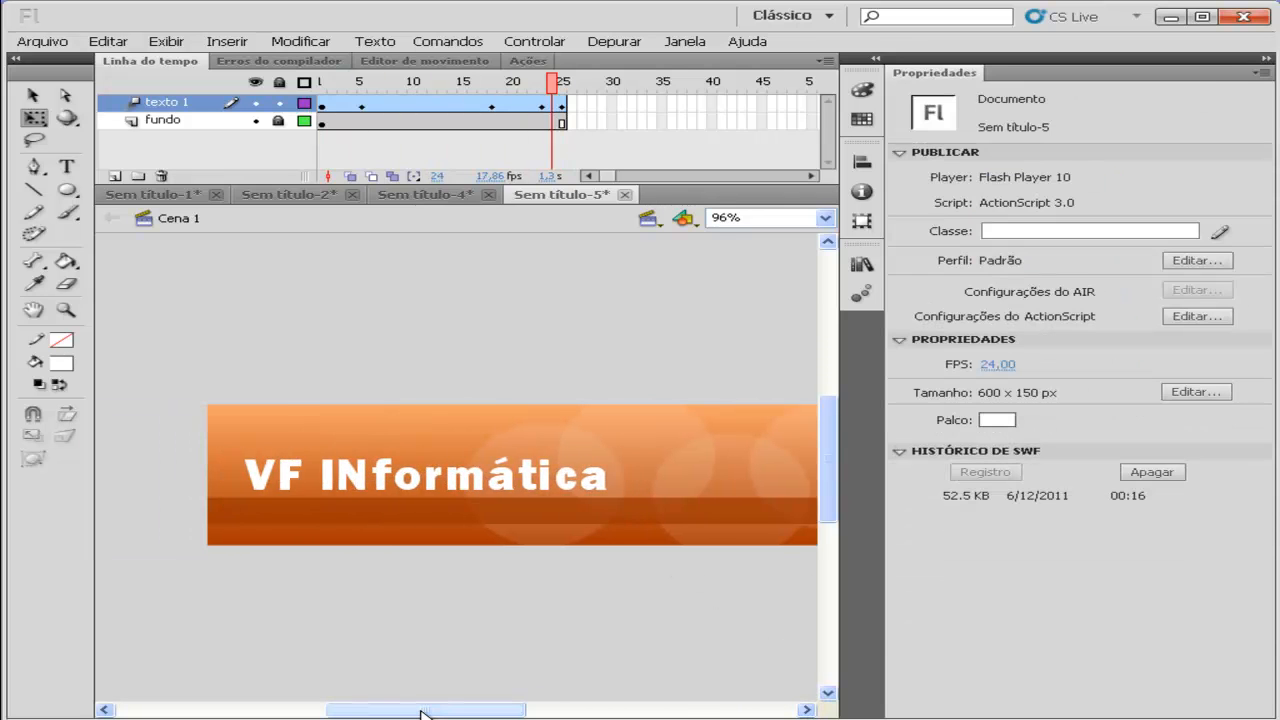
Insert a new layer above "texto 1" and name it "imagem 1".
left_click(806, 709)
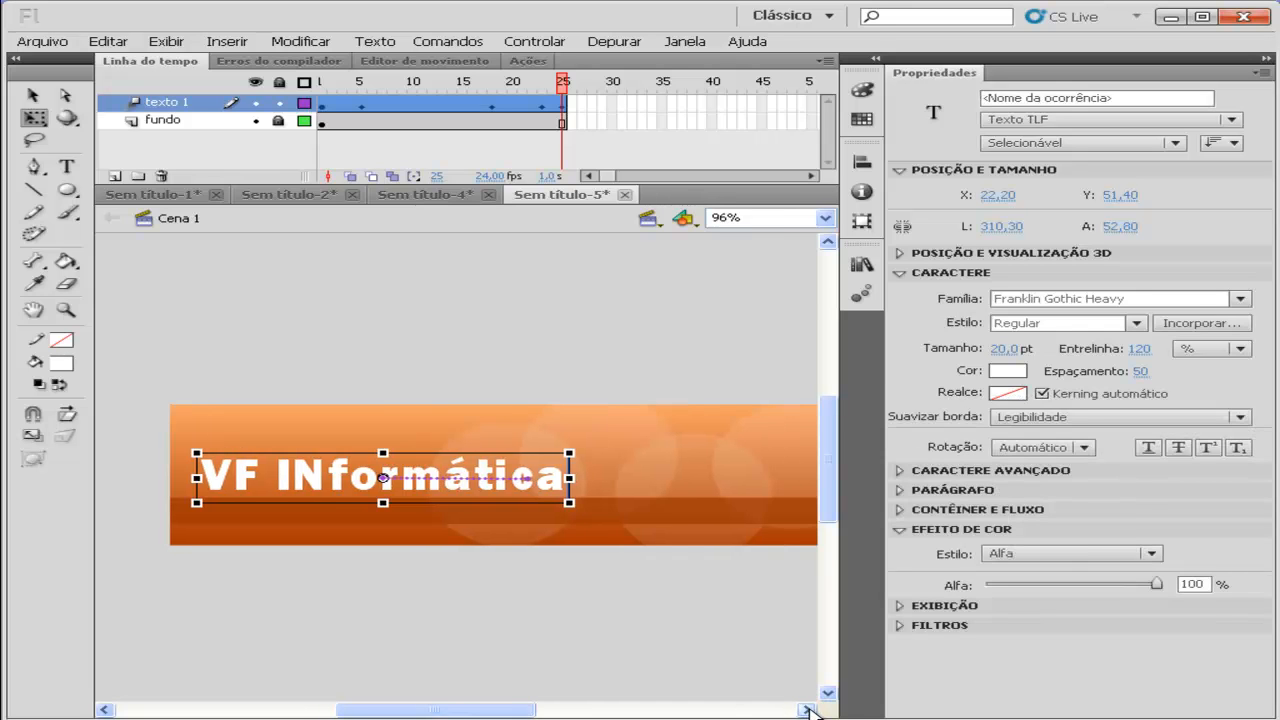
left_click(807, 710)
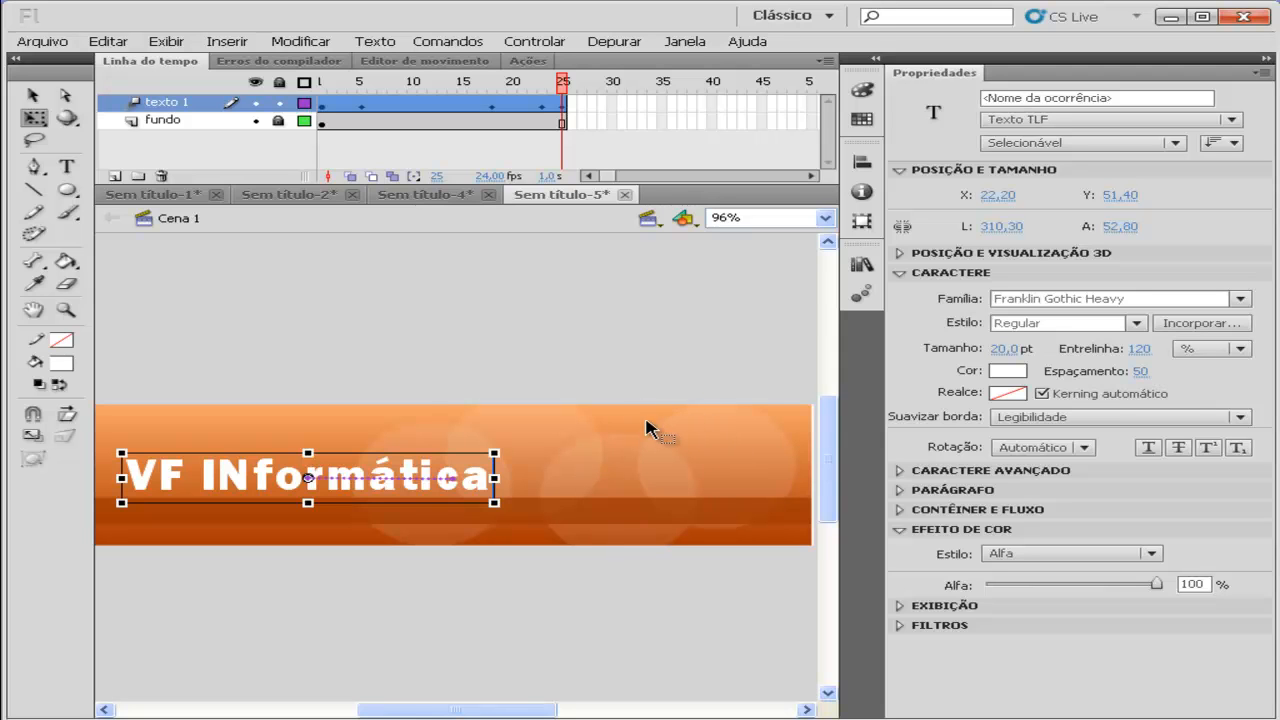
right_click(172, 104)
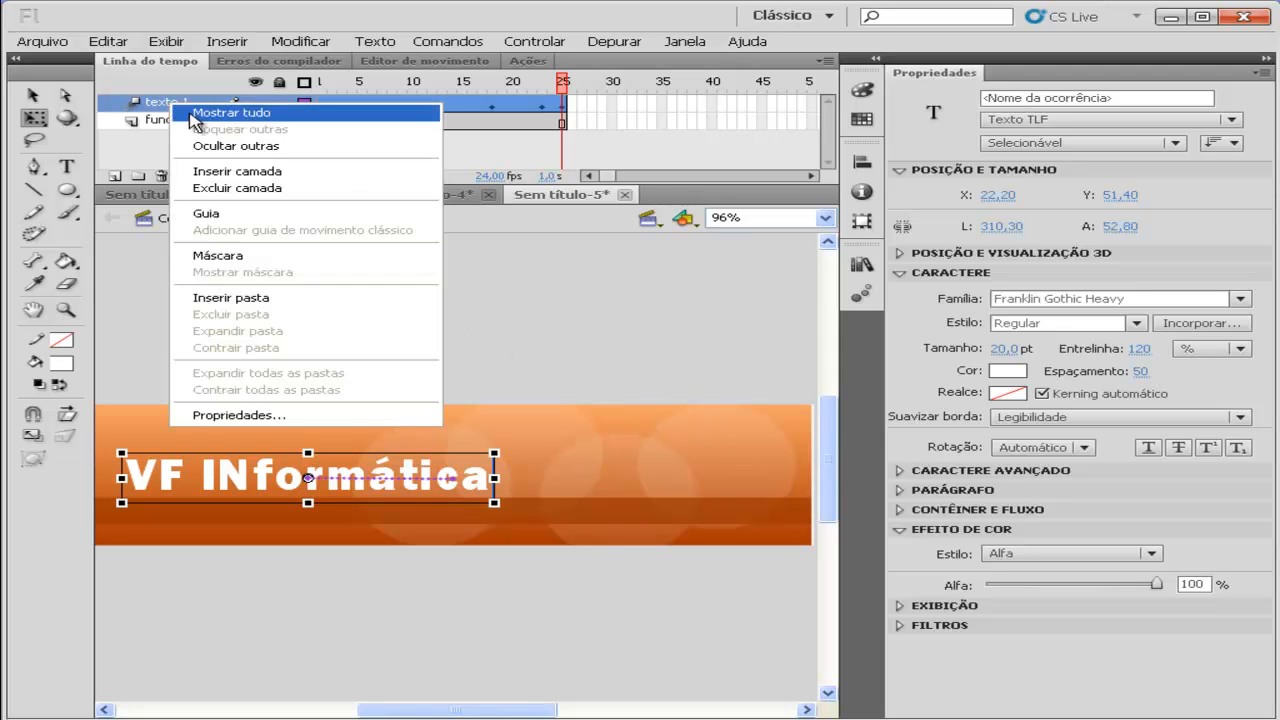
left_click(262, 173)
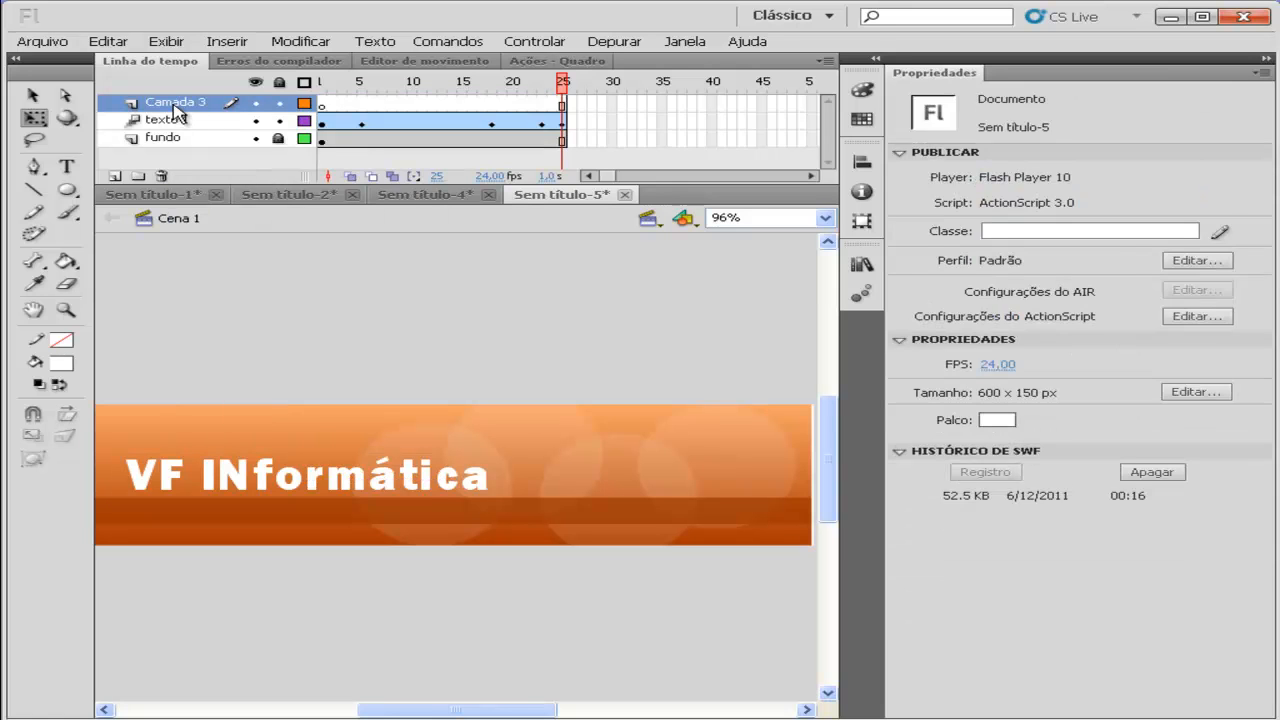
left_click(174, 106)
double_click(168, 108)
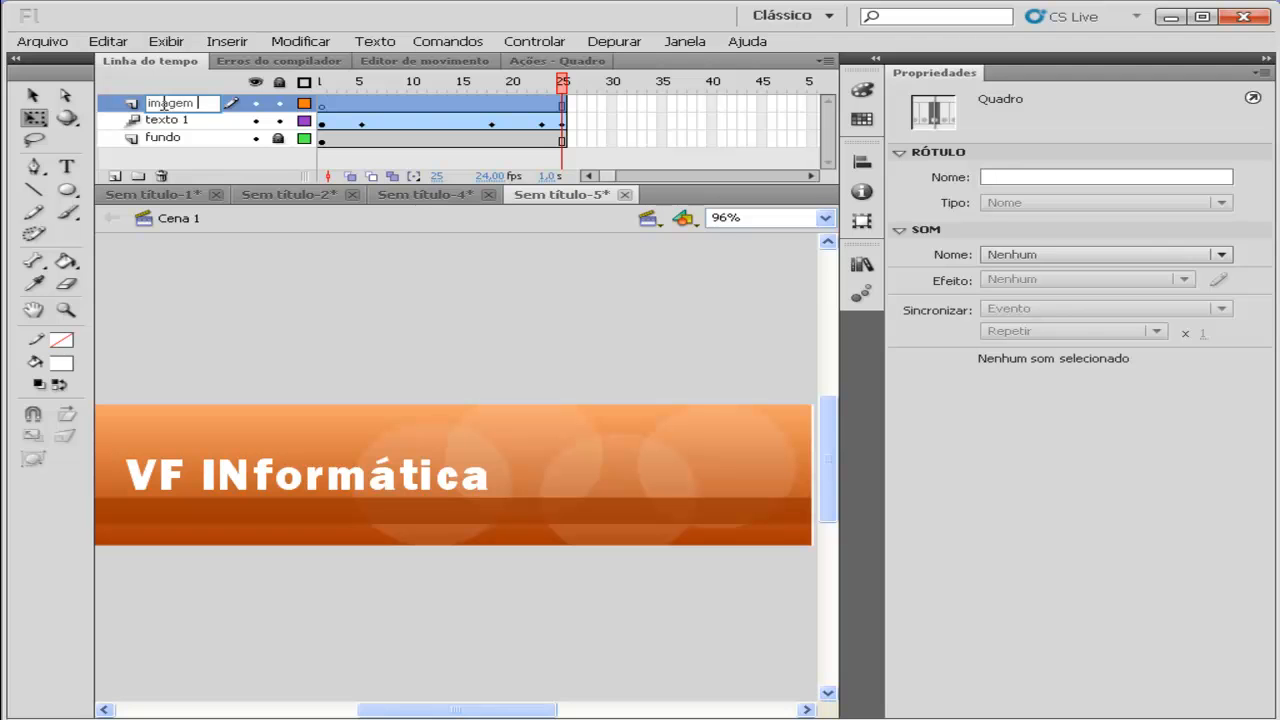
type("imagem 1")
key("Return")
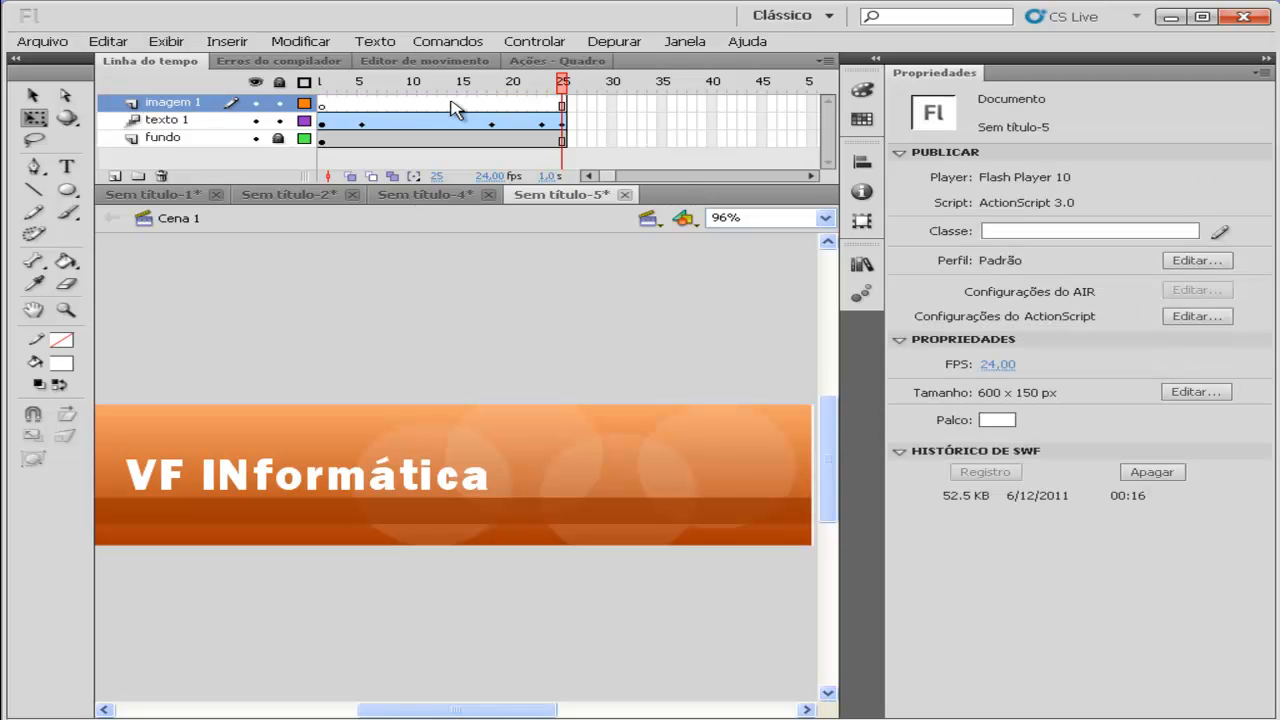
Rename the "imagem 1" layer to "logomarca" and insert a keyframe at its frame 15.
double_click(190, 104)
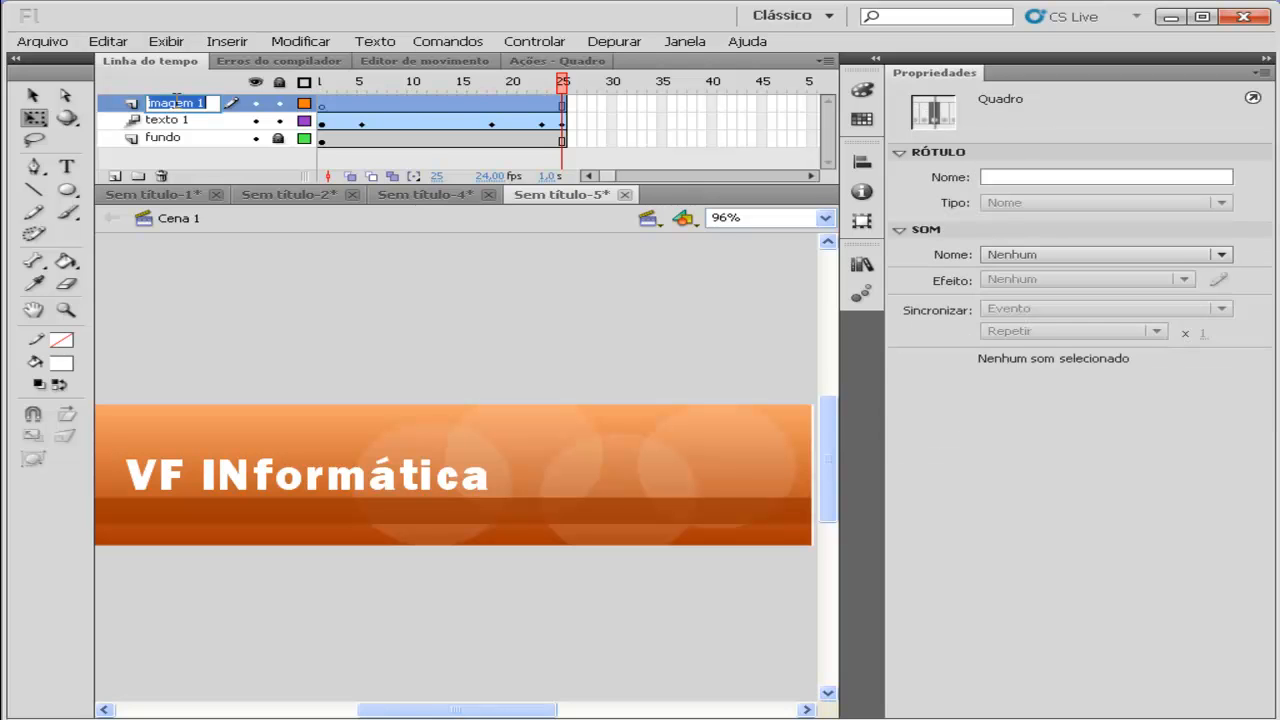
type("logomarca")
key("Return")
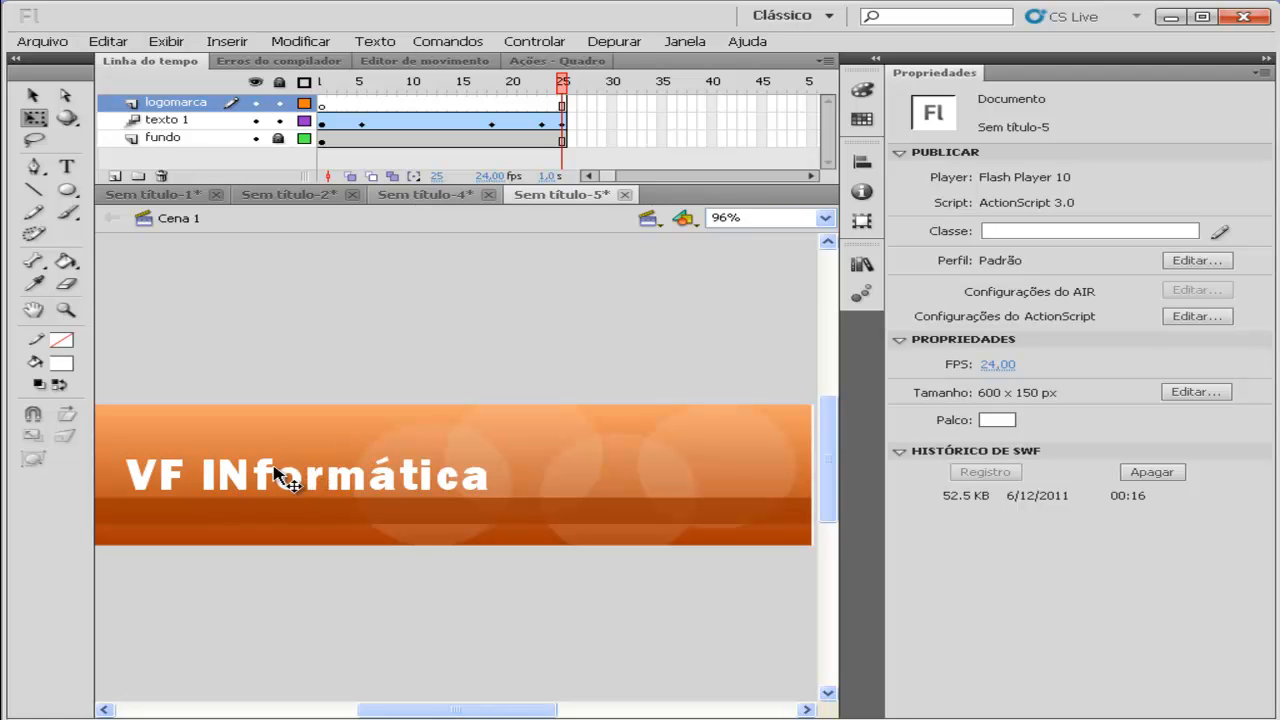
right_click(468, 115)
left_click(528, 219)
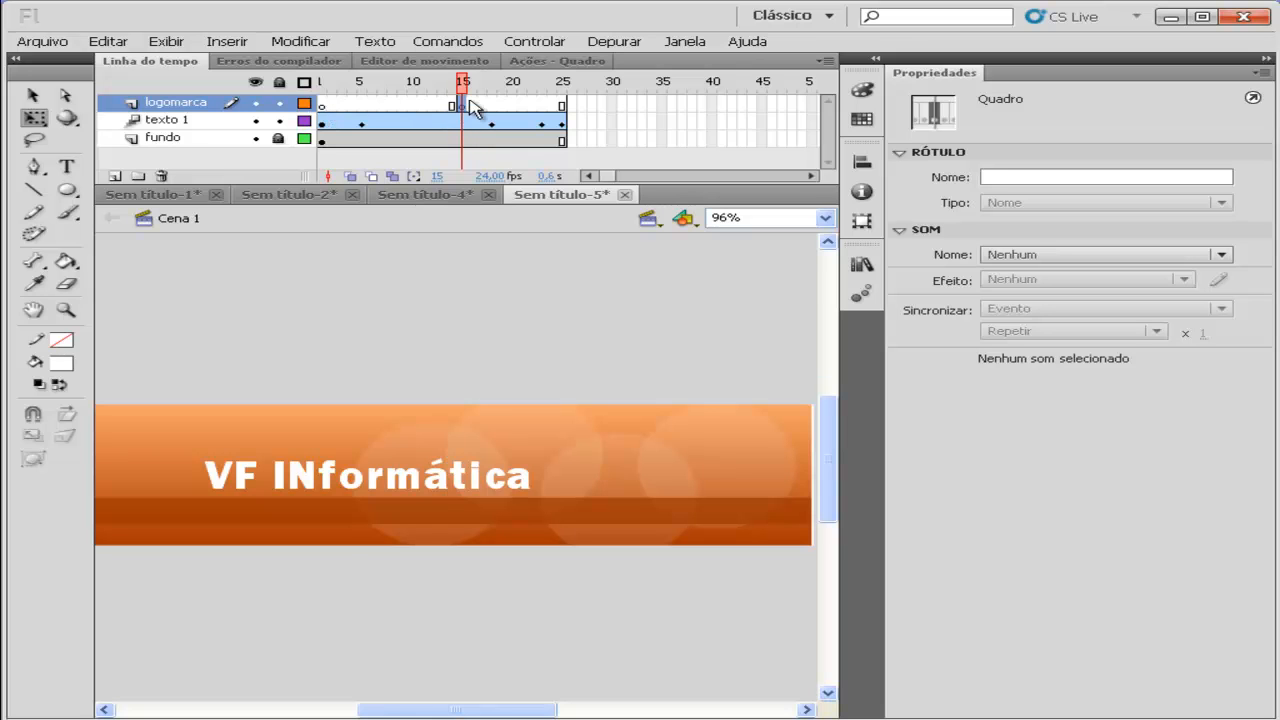
Import the VF logo image onto the stage at frame 15 and move it below the banner's right end.
left_click(42, 41)
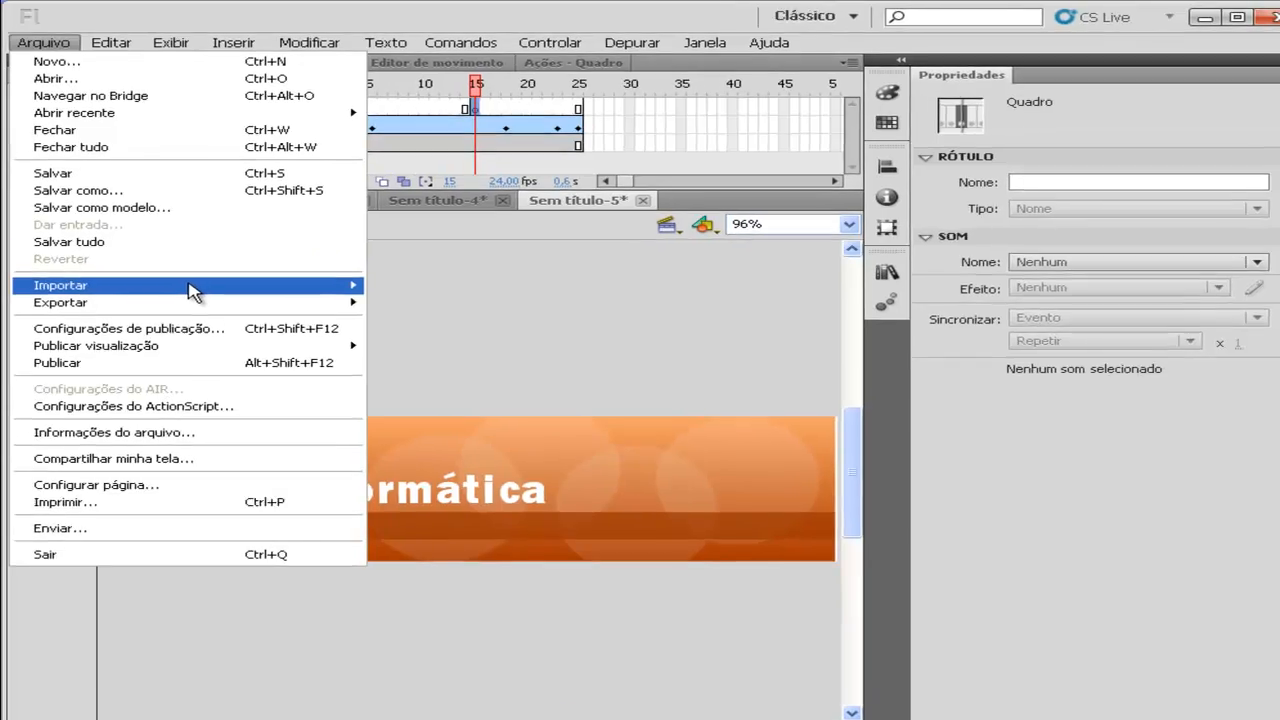
mouse_move(191, 279)
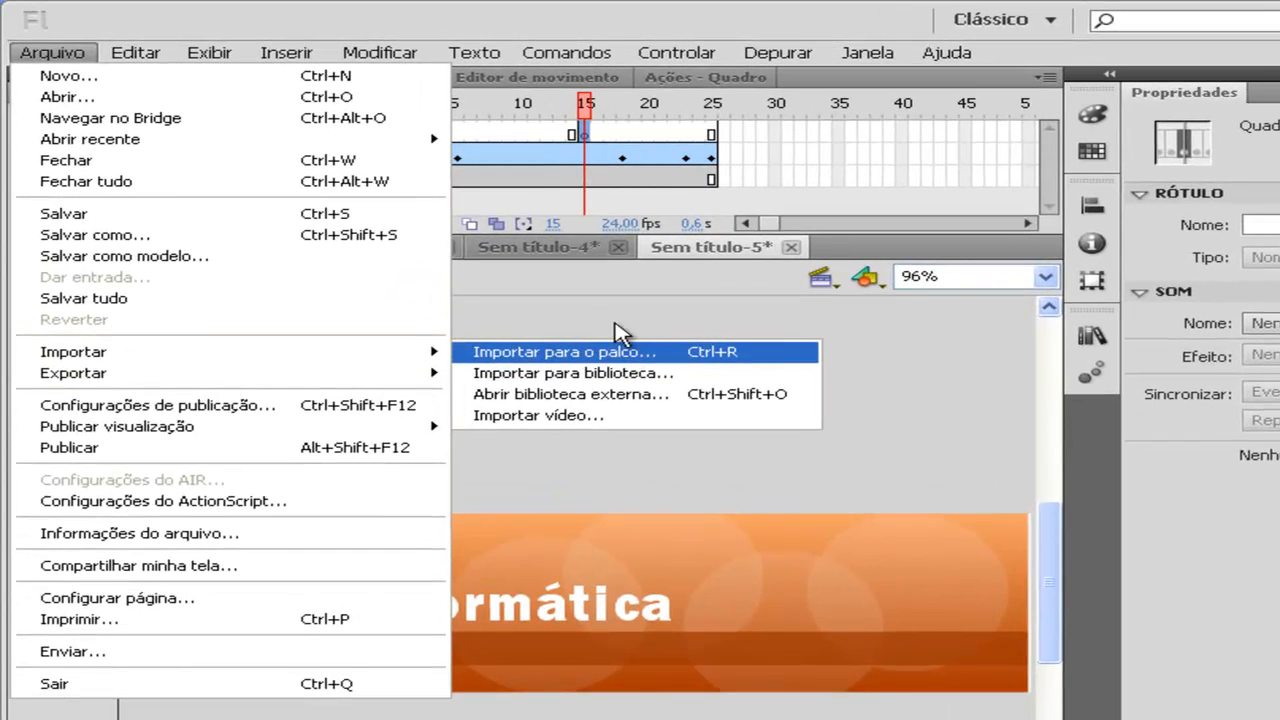
left_click(610, 350)
double_click(590, 348)
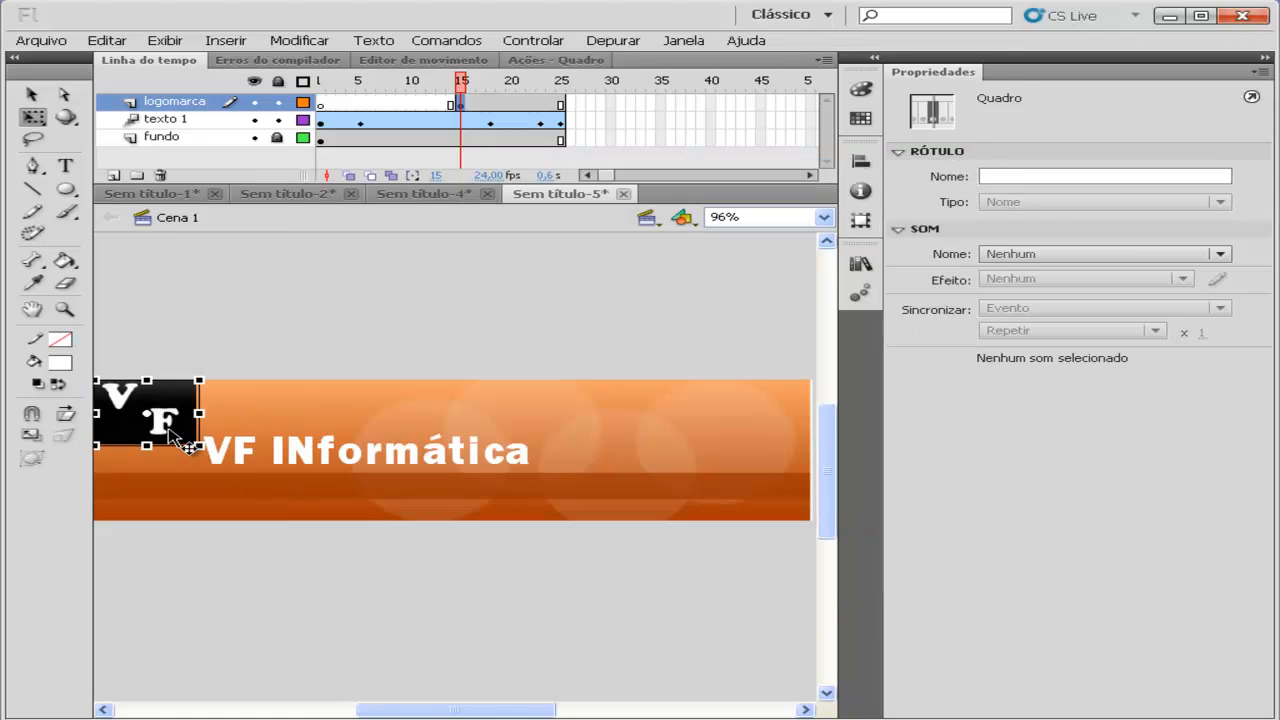
left_click_drag(169, 429, 726, 622)
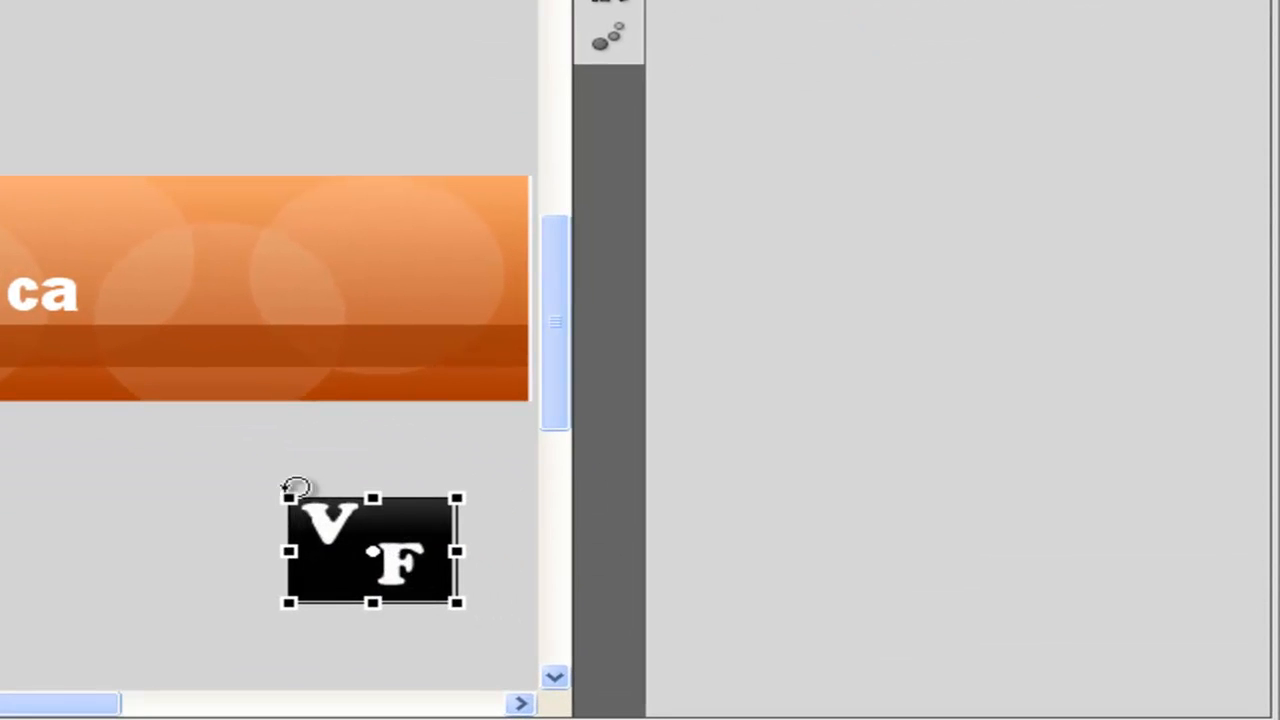
Enlarge the VF logo to about 153.6 x 122.2 px and shift it slightly further below the banner.
left_click_drag(280, 491, 216, 457)
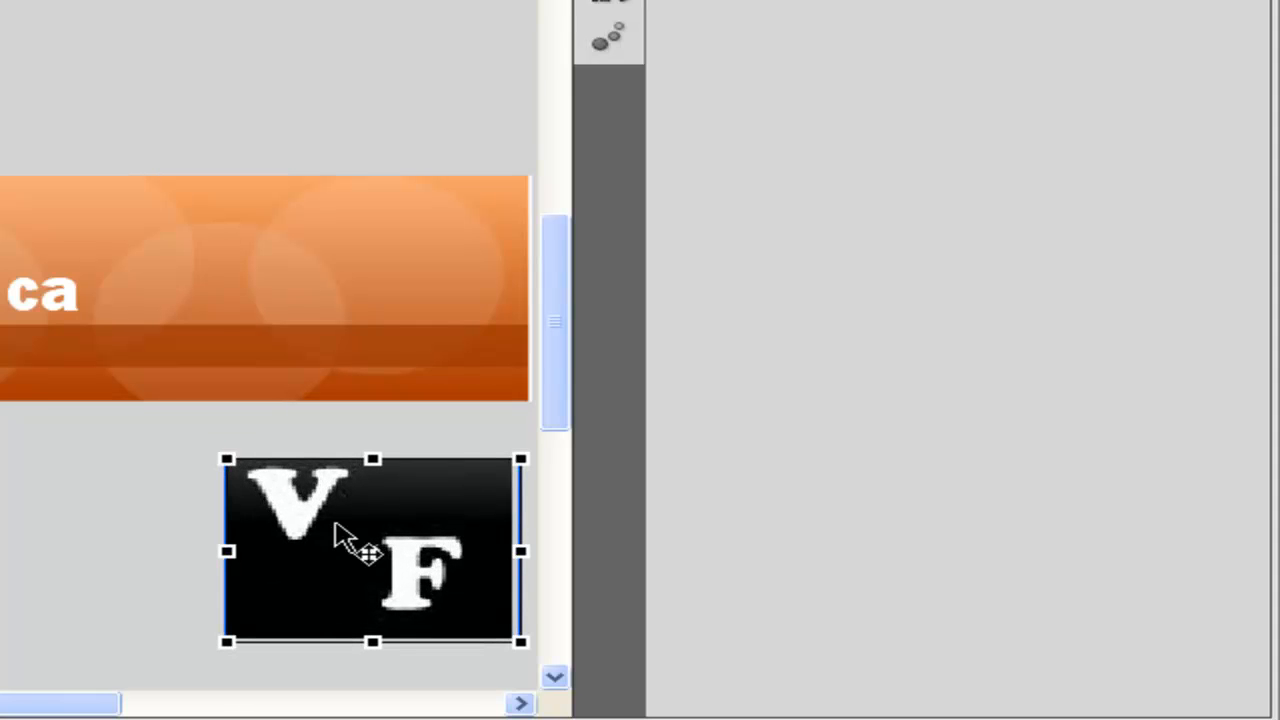
key("ctrl+shift+a")
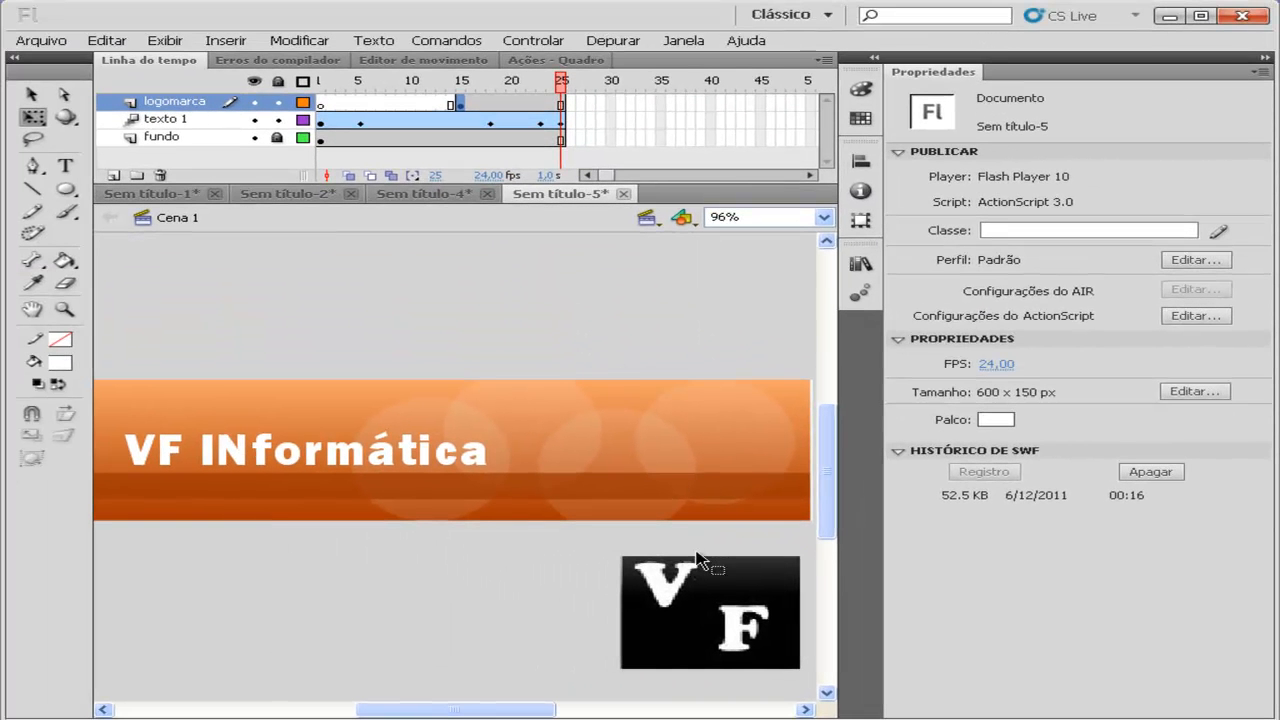
left_click_drag(720, 582, 716, 636)
Browse the default motion presets and preview the first "voar para dentro - desfoq..." preset.
left_click(684, 40)
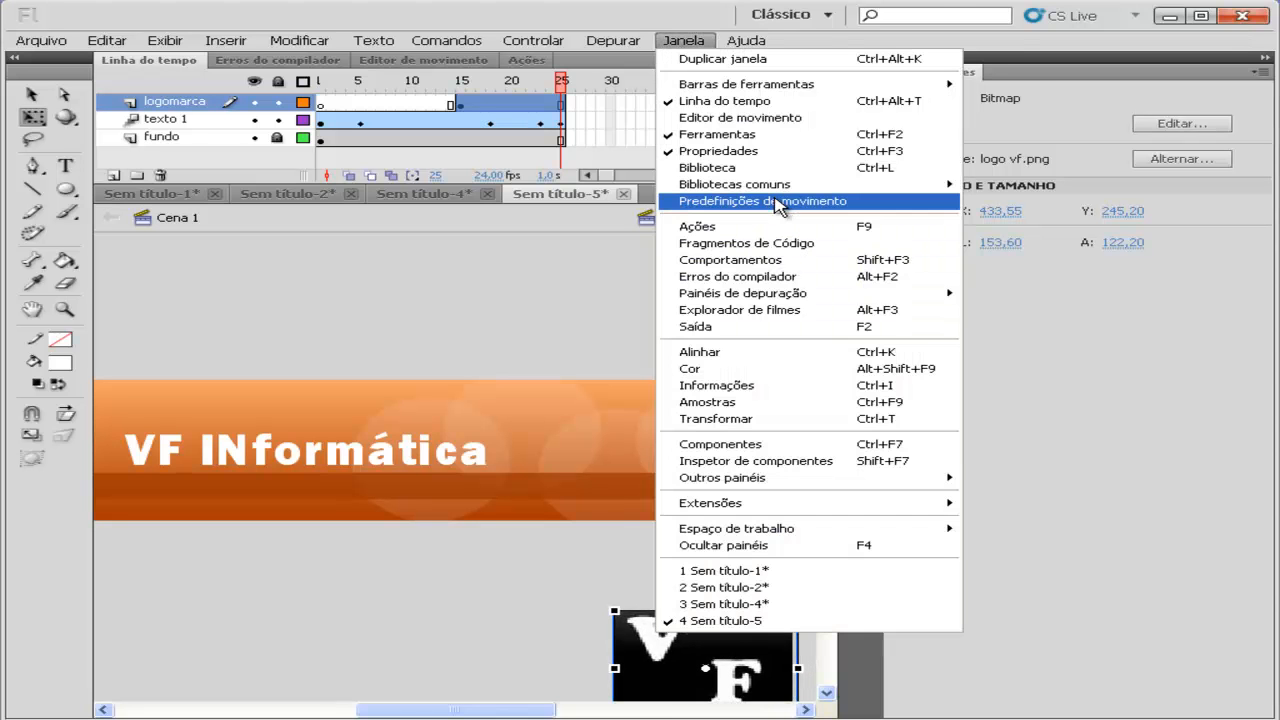
left_click(778, 202)
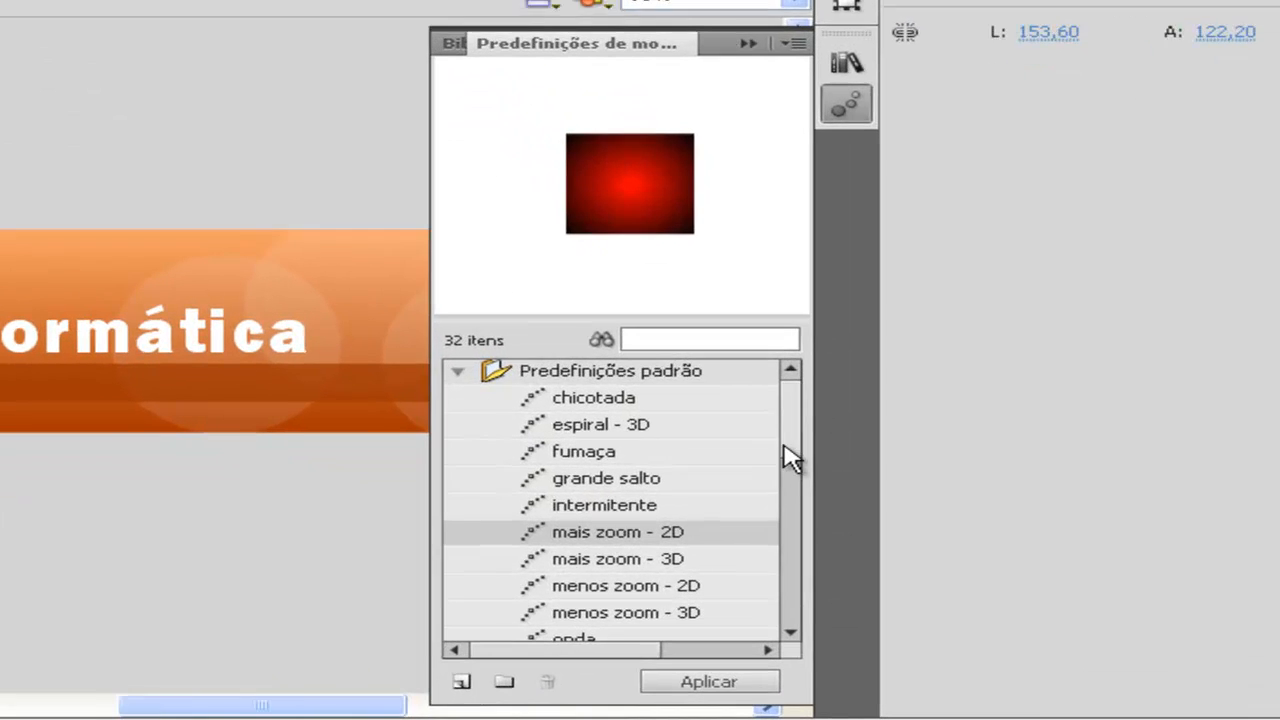
left_click_drag(818, 537, 823, 575)
left_click_drag(790, 500, 794, 551)
left_click(697, 479)
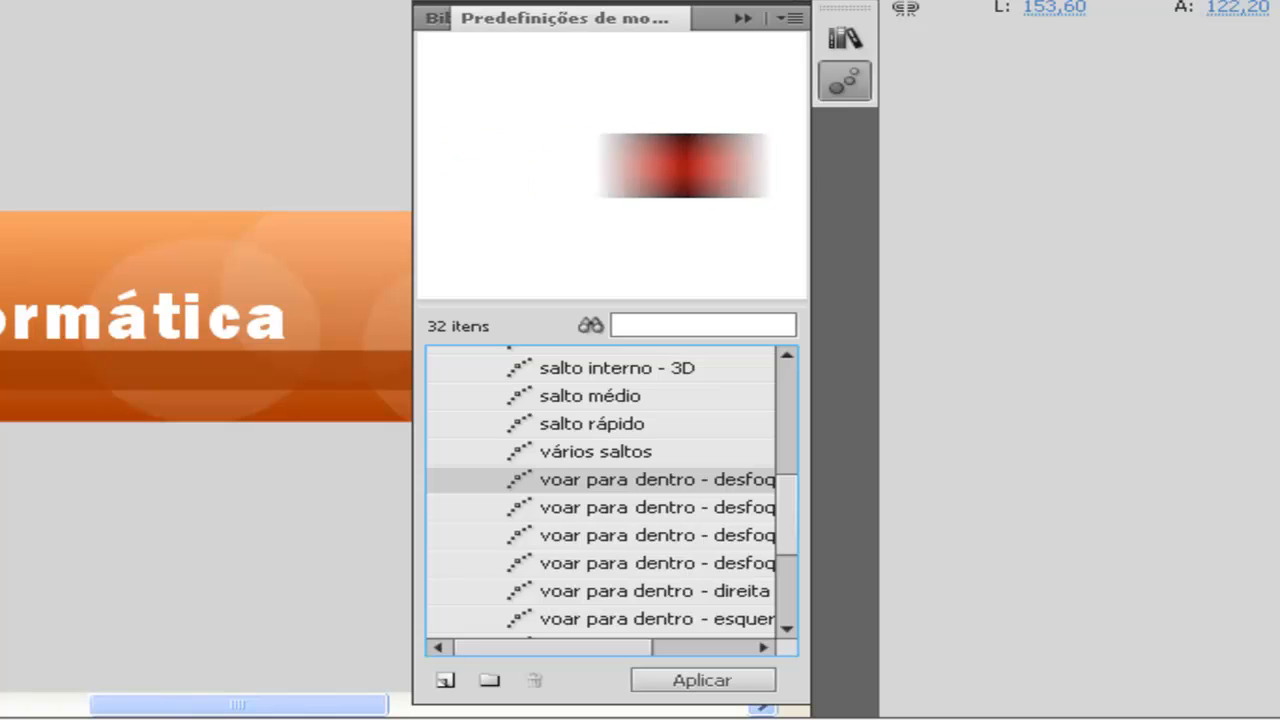
Move the VF logo outside the stage, beyond the banner's right end, to about X 777.85, Y 16.75.
left_click_drag(410, 624, 309, 592)
left_click_drag(476, 592, 571, 406)
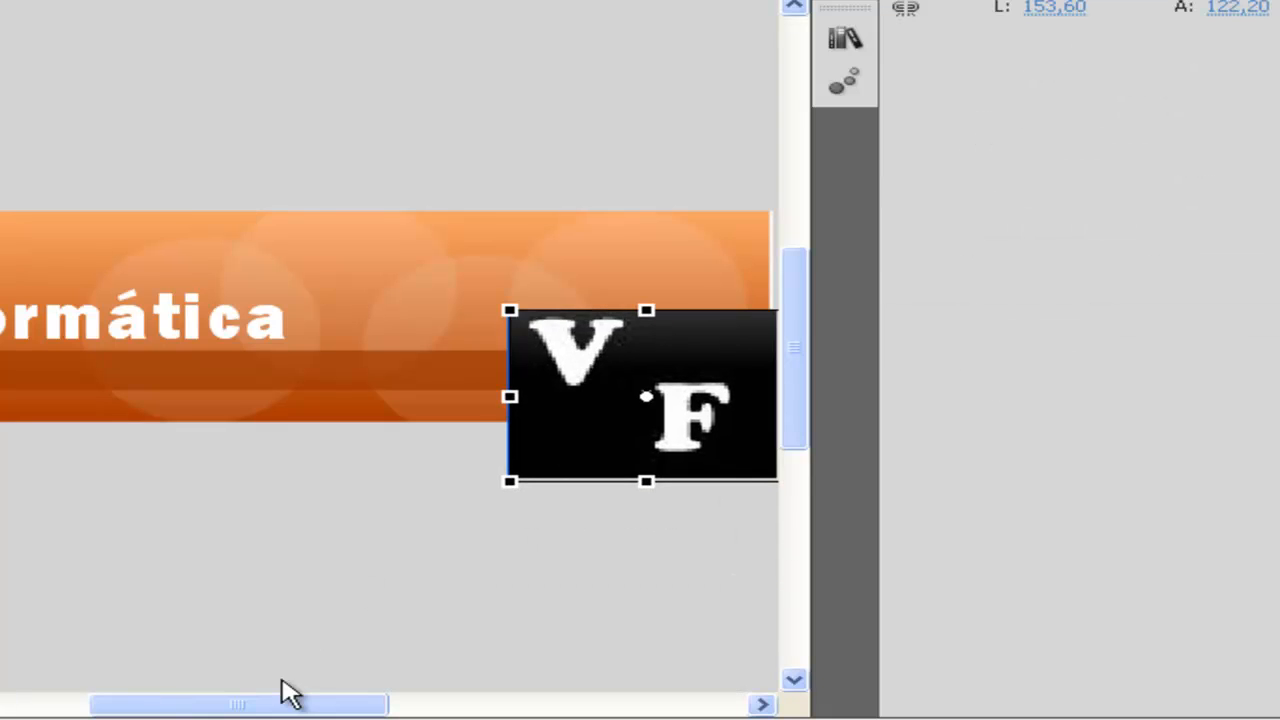
left_click_drag(300, 704, 445, 706)
left_click_drag(190, 400, 691, 286)
key("Escape")
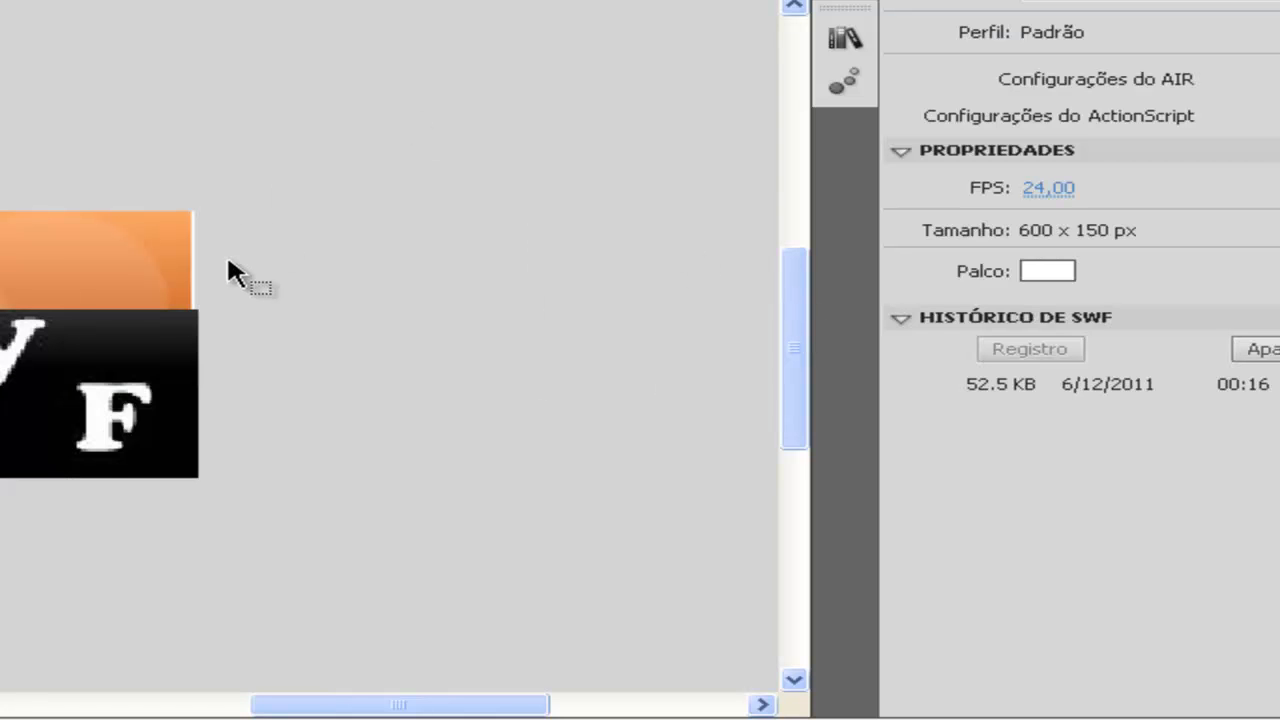
left_click_drag(120, 368, 709, 291)
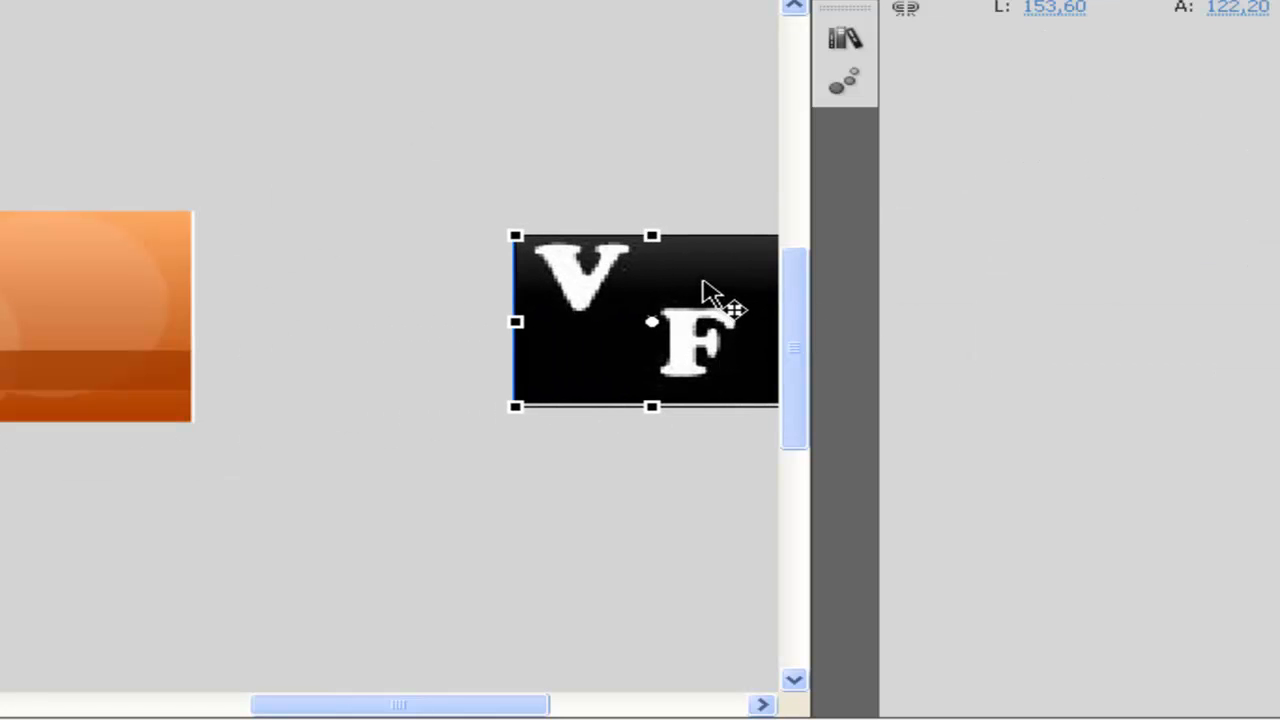
Apply the first "voar para dentro - desfoq..." motion preset to the logo, accepting replacement of the current motion object.
left_click(565, 0)
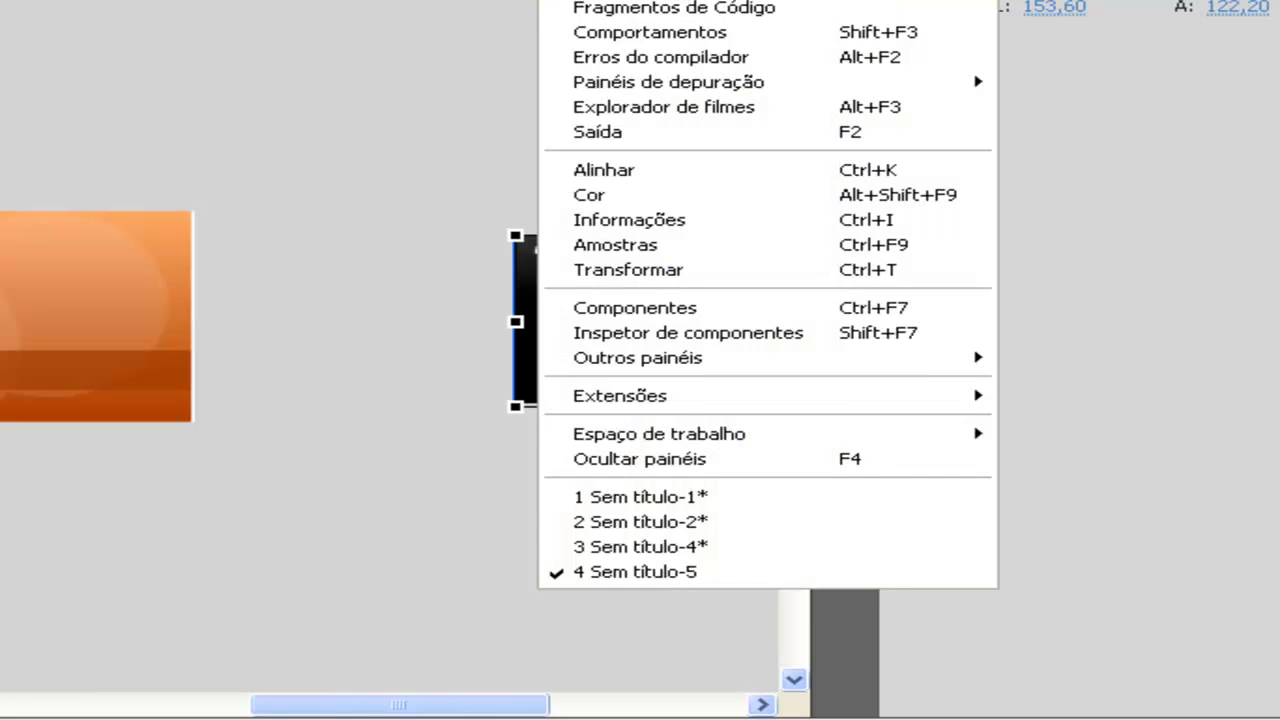
left_click(700, 0)
left_click(646, 481)
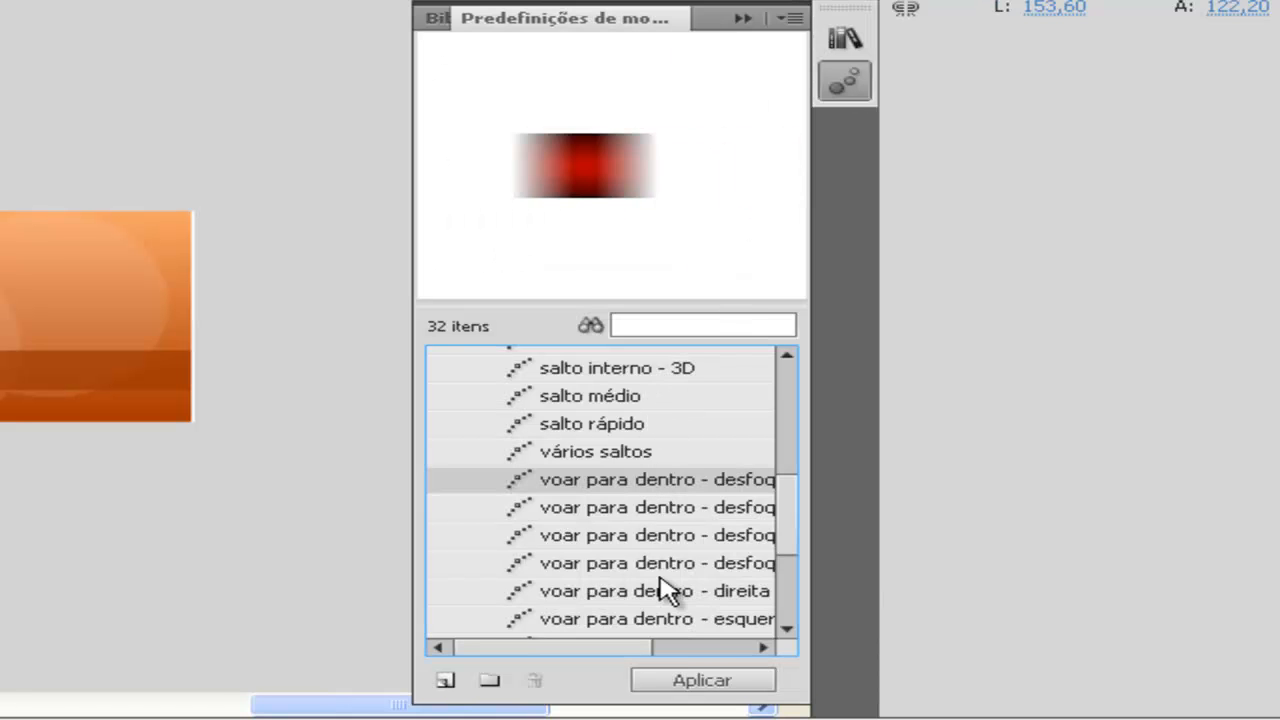
left_click(705, 681)
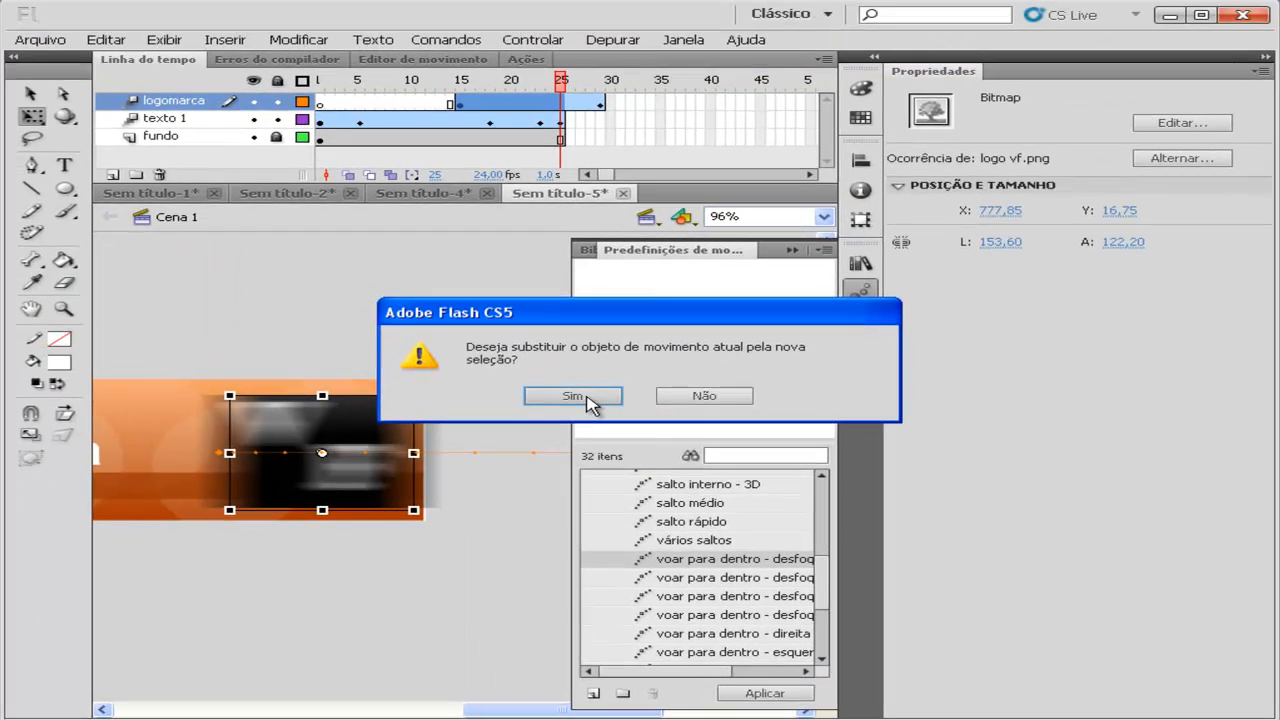
left_click(587, 400)
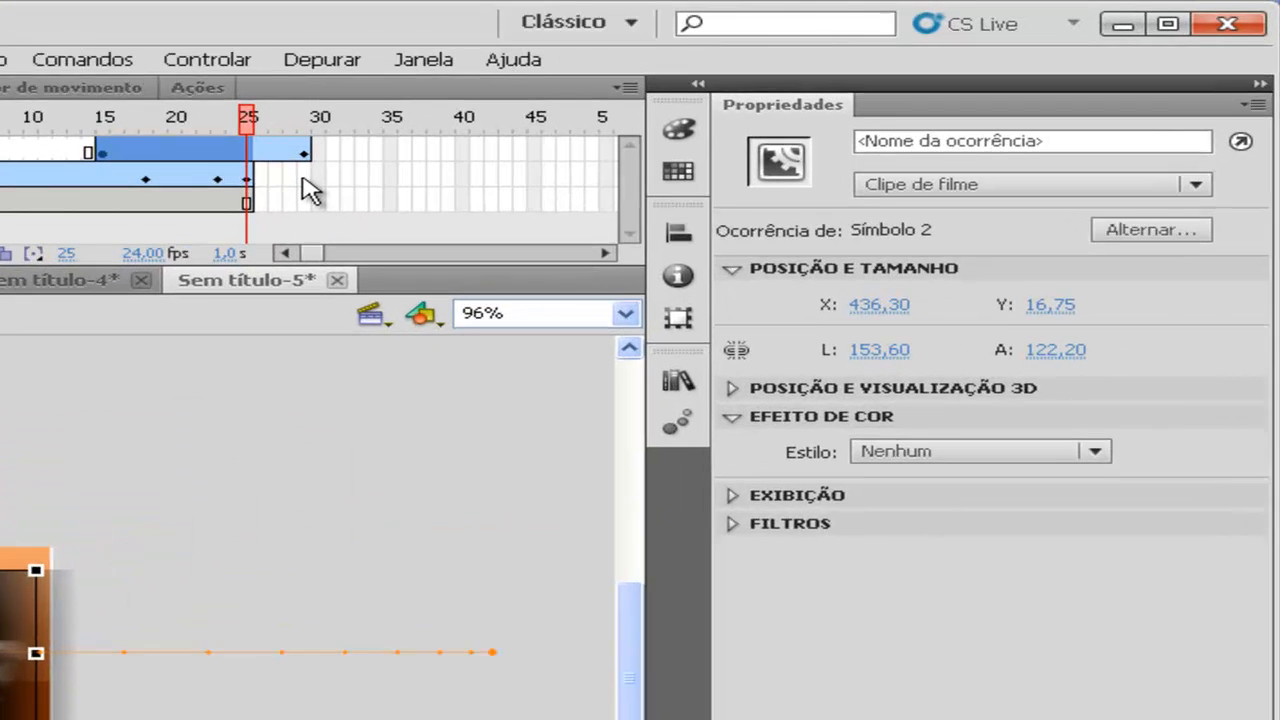
Extend the "texto 1" and "fundo" layers to frame 29 by inserting frames, and play the animation.
left_click(599, 124)
right_click(599, 124)
left_click(266, 336)
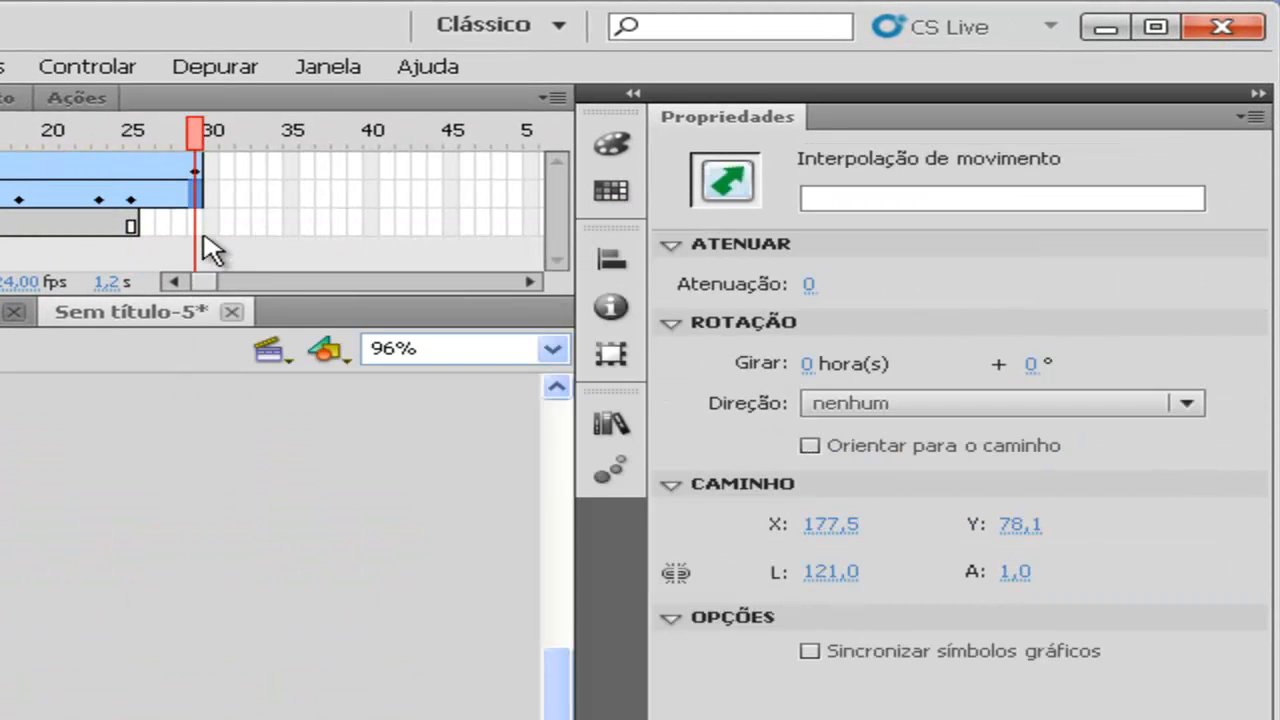
right_click(208, 224)
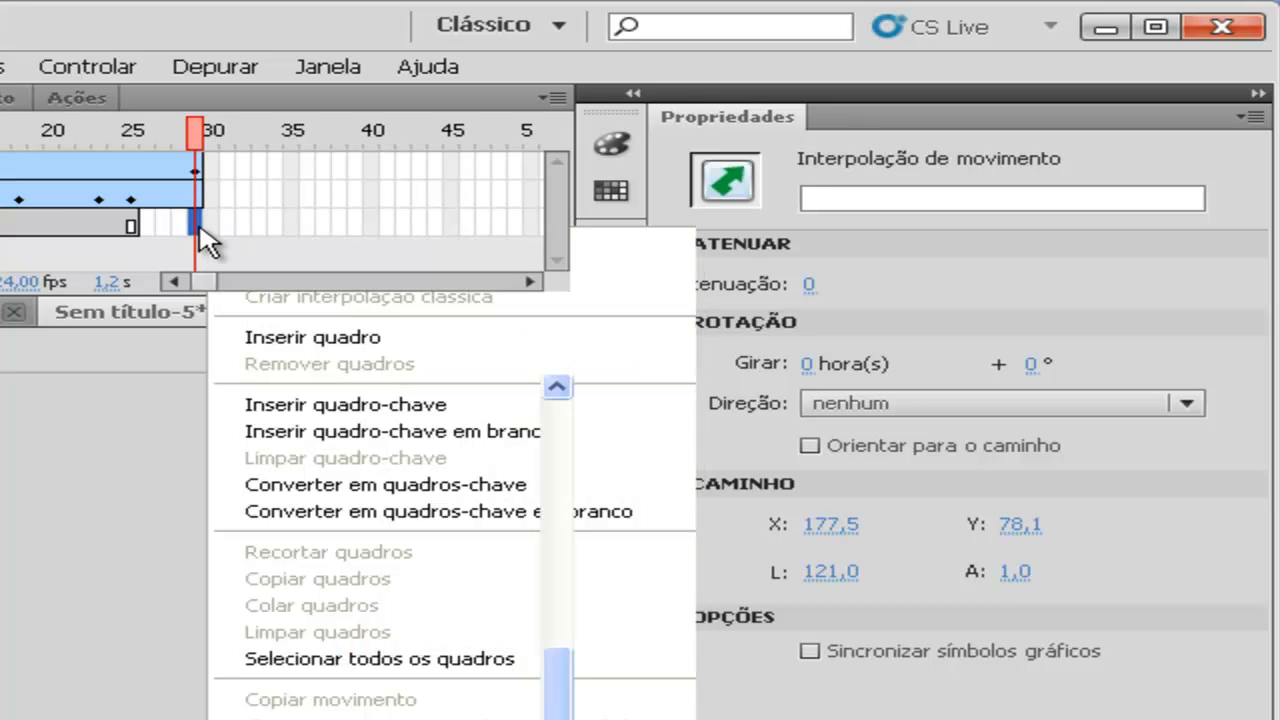
left_click(252, 338)
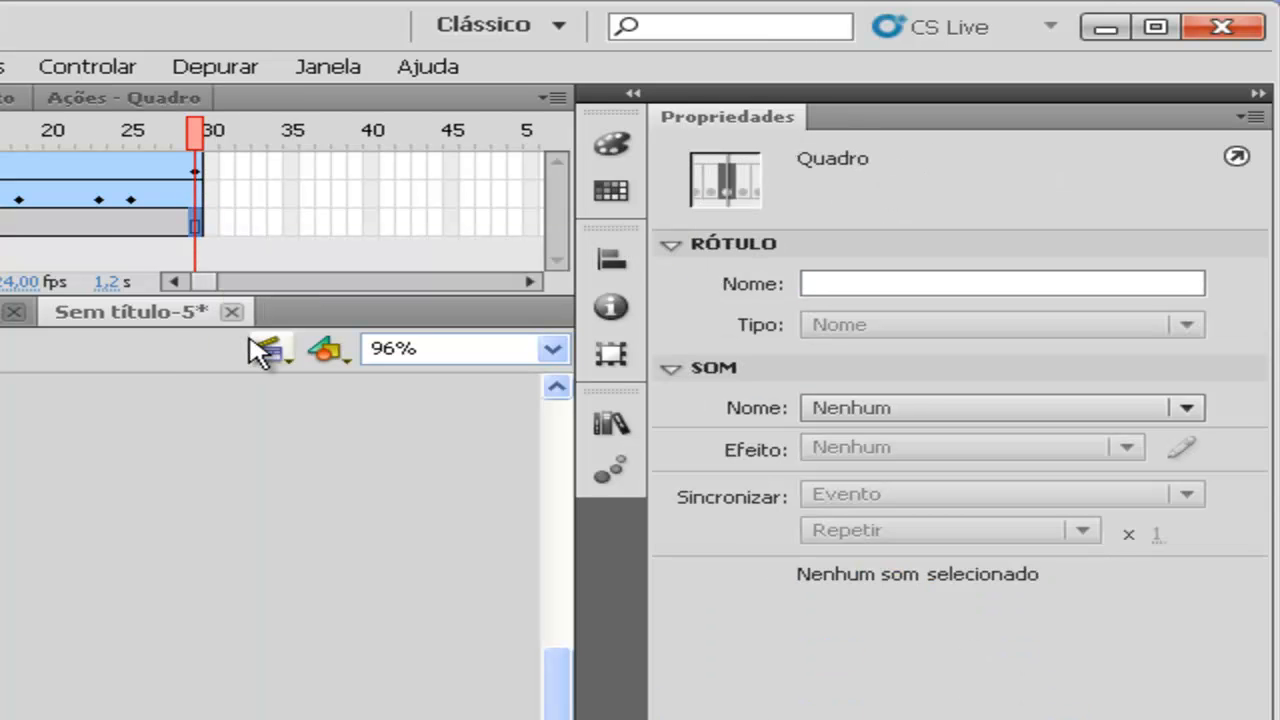
key("Return")
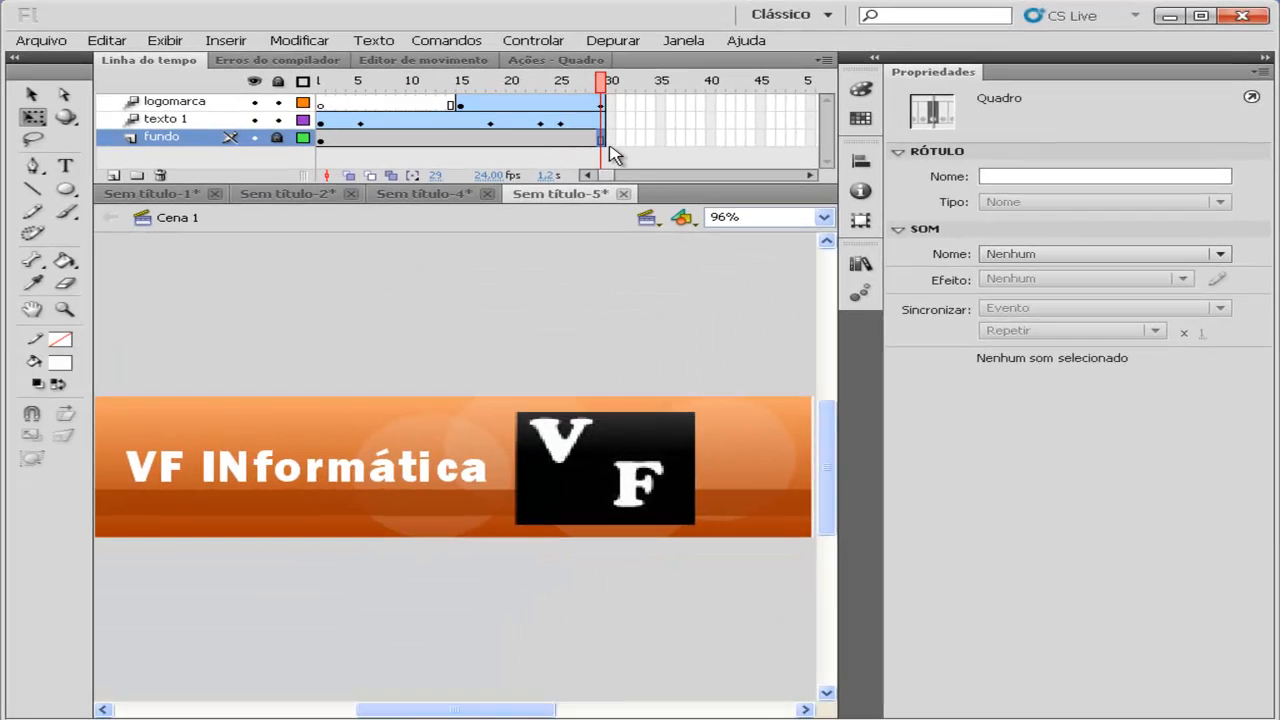
Move the logo at frame 29 toward the banner's right end, to about X 419.7, Y 14.7, and play the animation.
left_click(601, 104)
left_click_drag(660, 455, 748, 452)
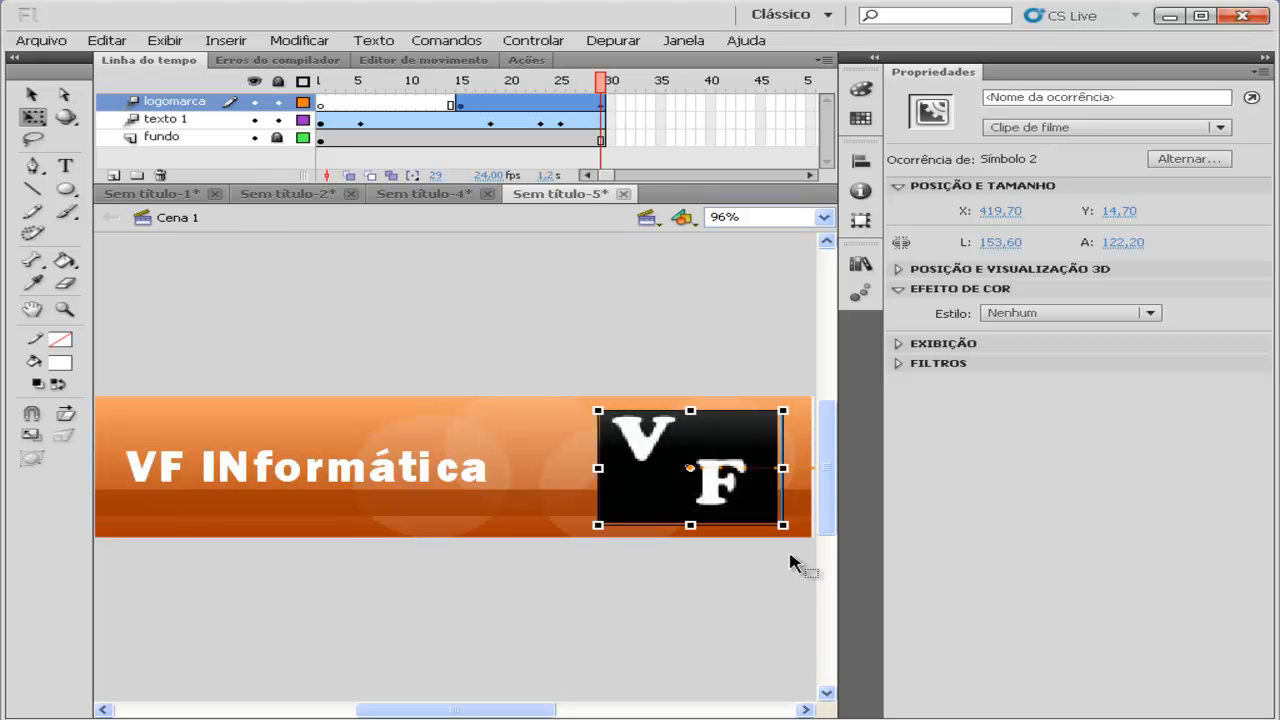
key("Return")
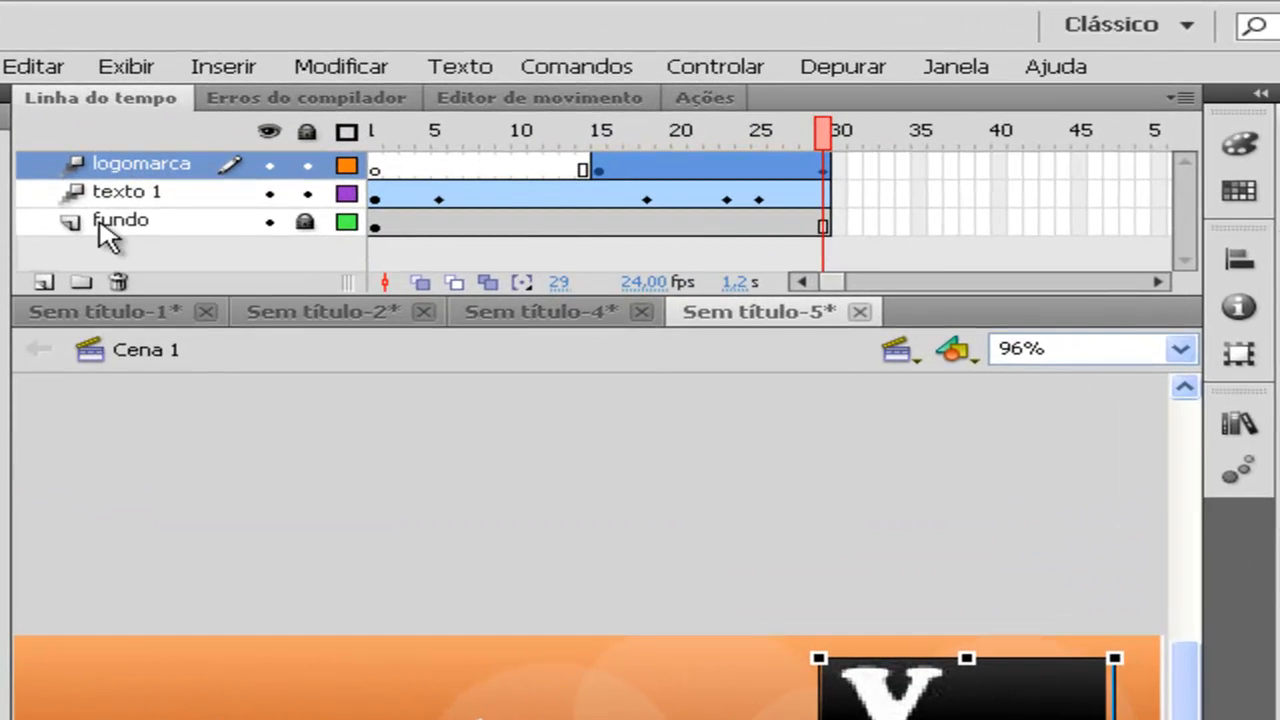
Insert a new layer above "logomarca" and name it "texto 2".
left_click(178, 104)
right_click(148, 172)
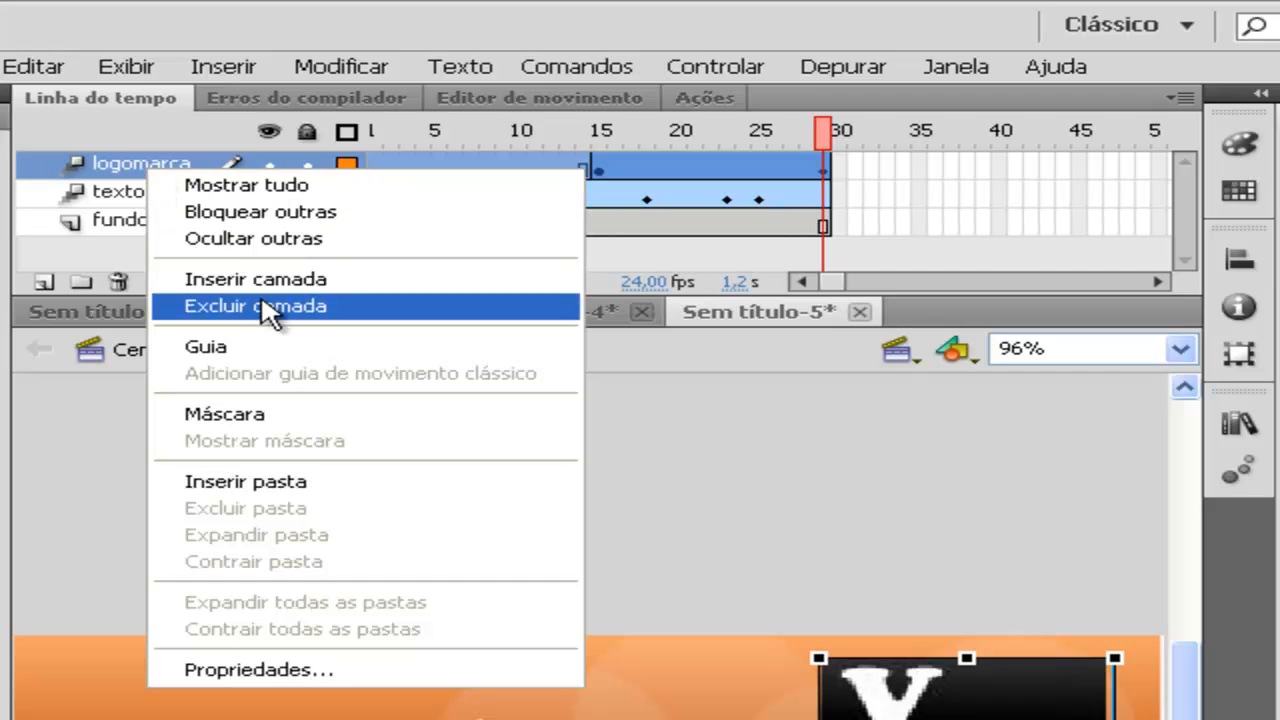
left_click(260, 280)
double_click(132, 168)
type("ta")
type("xto")
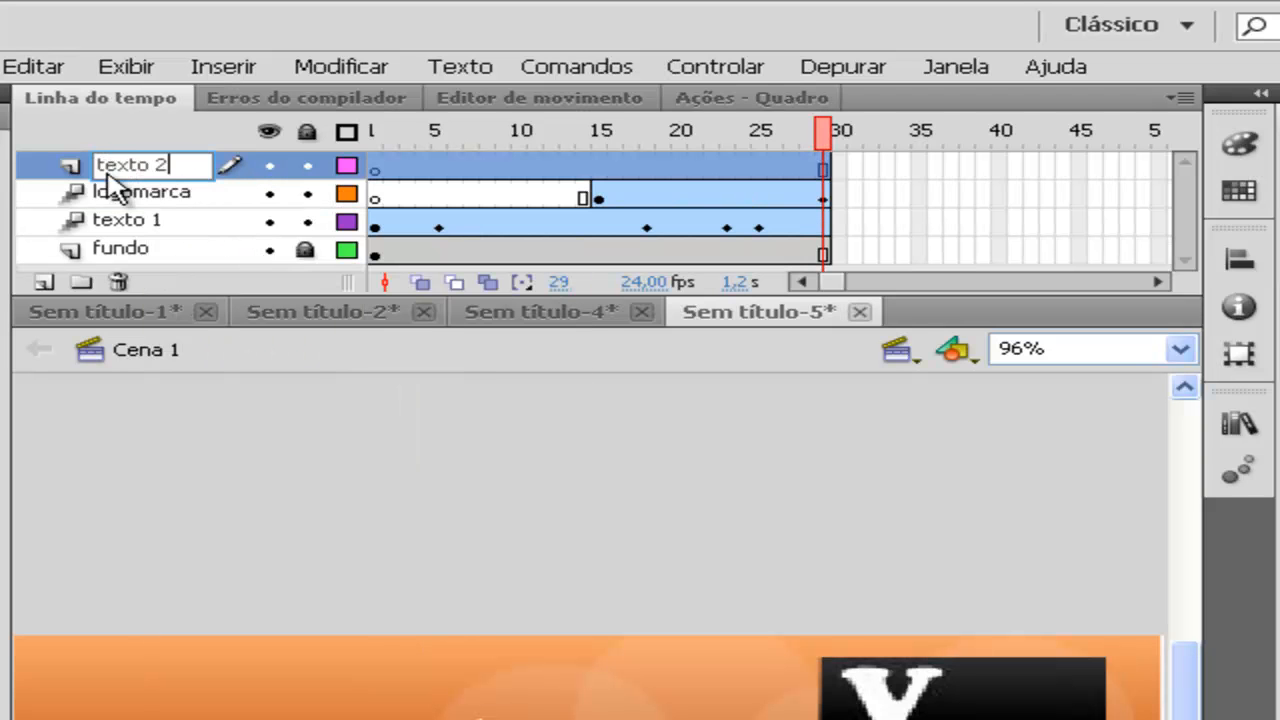
type(" 2")
key("Return")
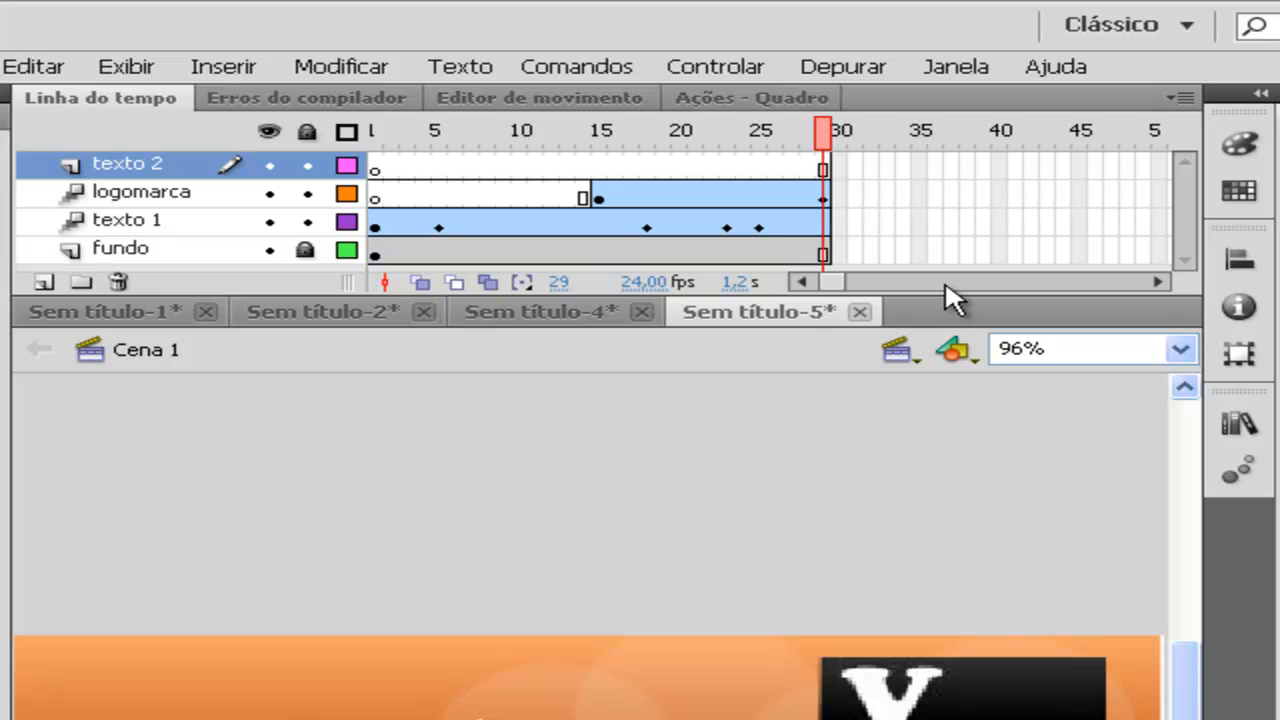
Test the movie and stretch the "logomarca" motion tween so it ends at frame 60.
key("ctrl+Return")
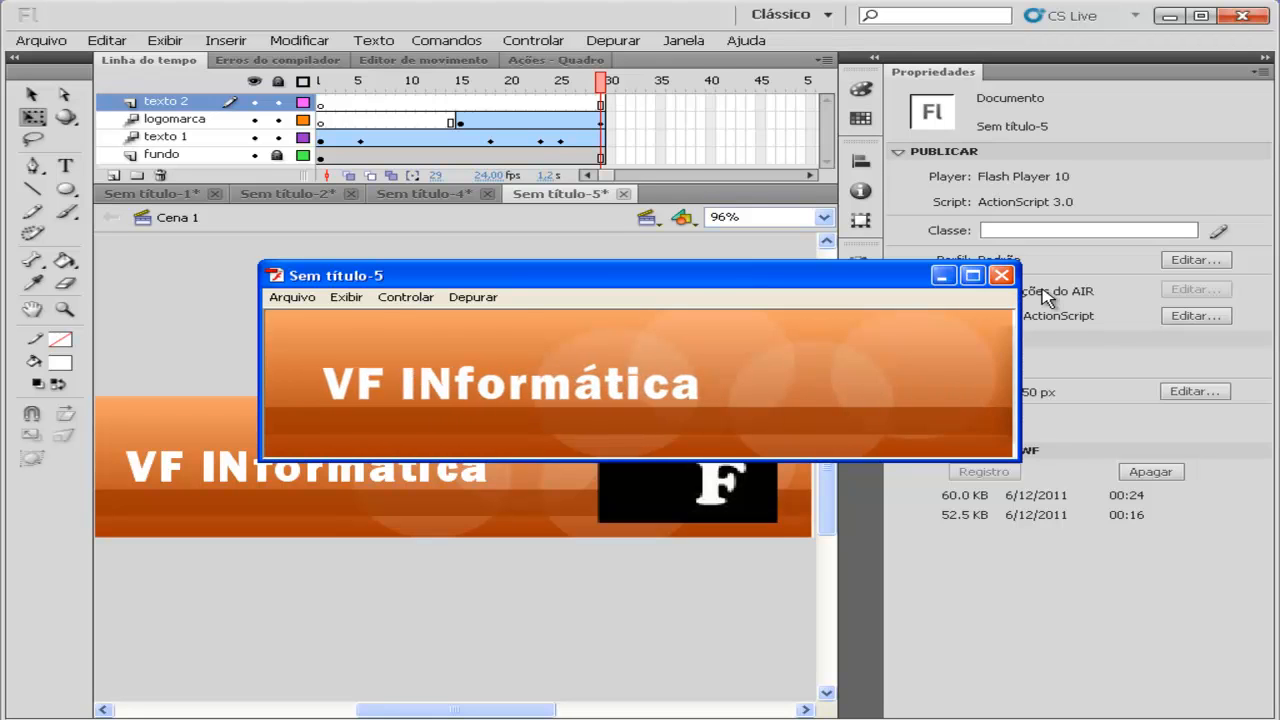
left_click(1002, 276)
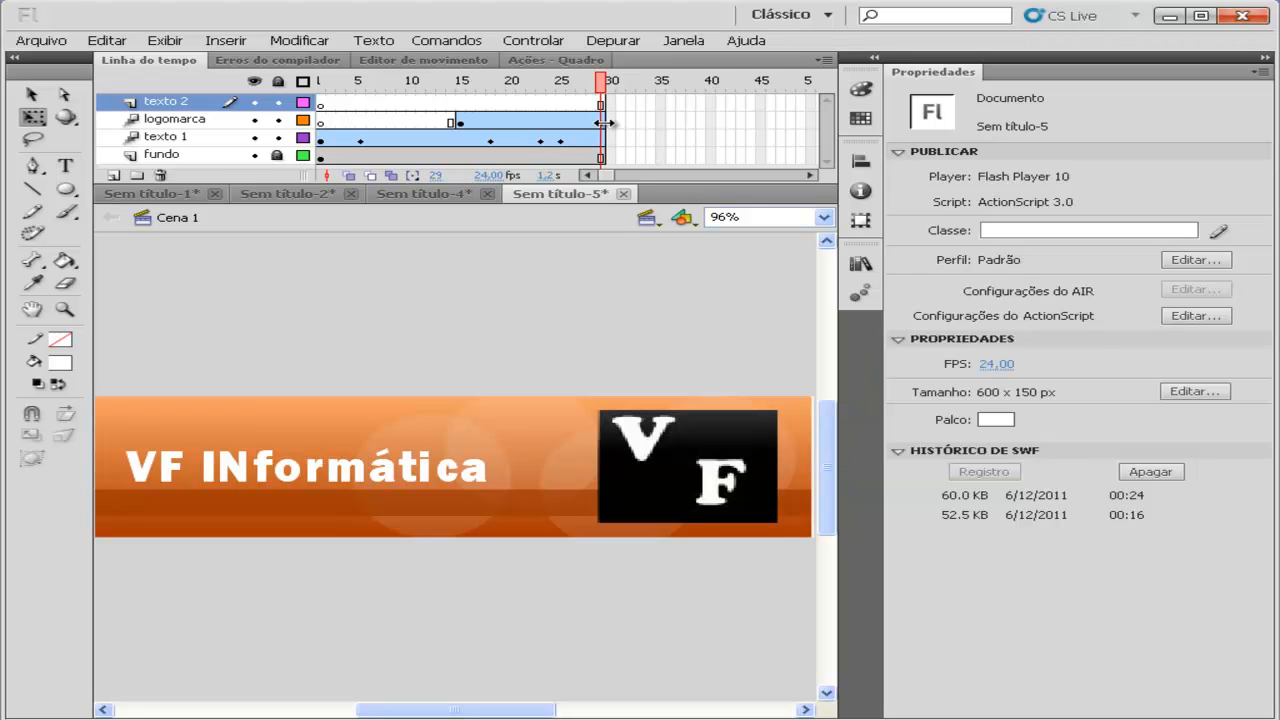
left_click_drag(604, 122, 640, 120)
left_click_drag(765, 118, 684, 103)
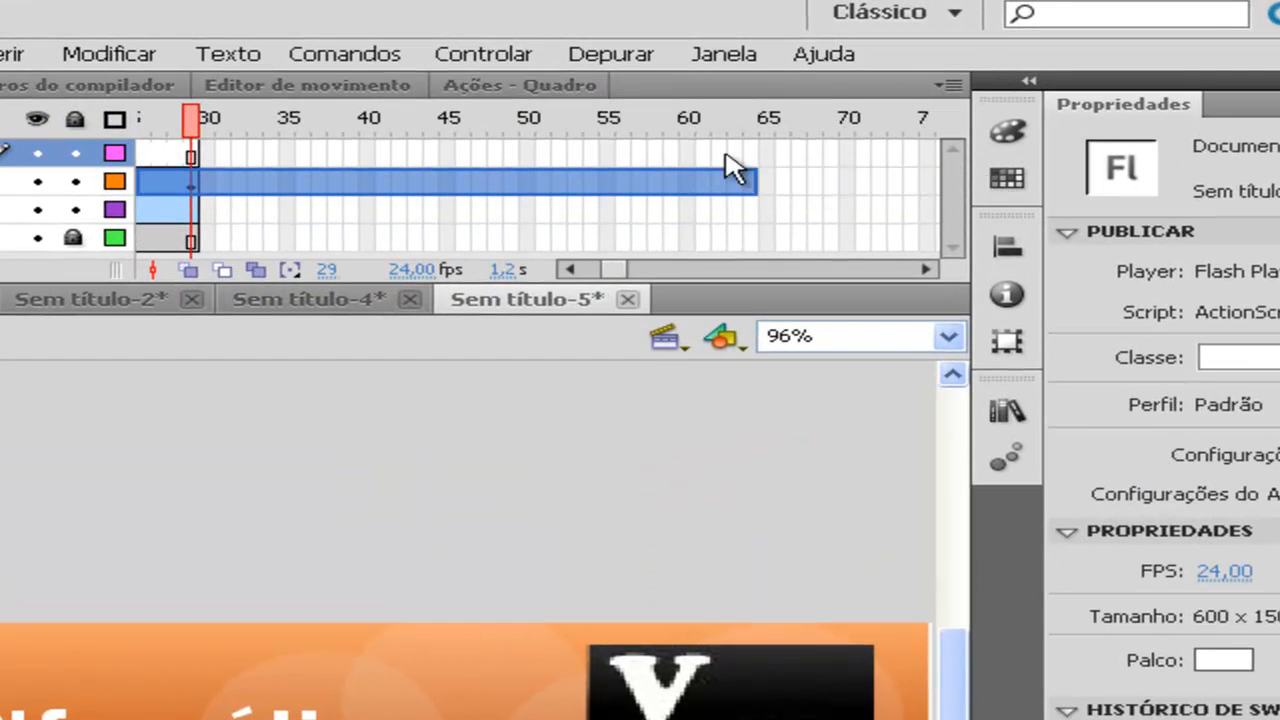
left_click_drag(733, 170, 694, 180)
left_click(588, 233)
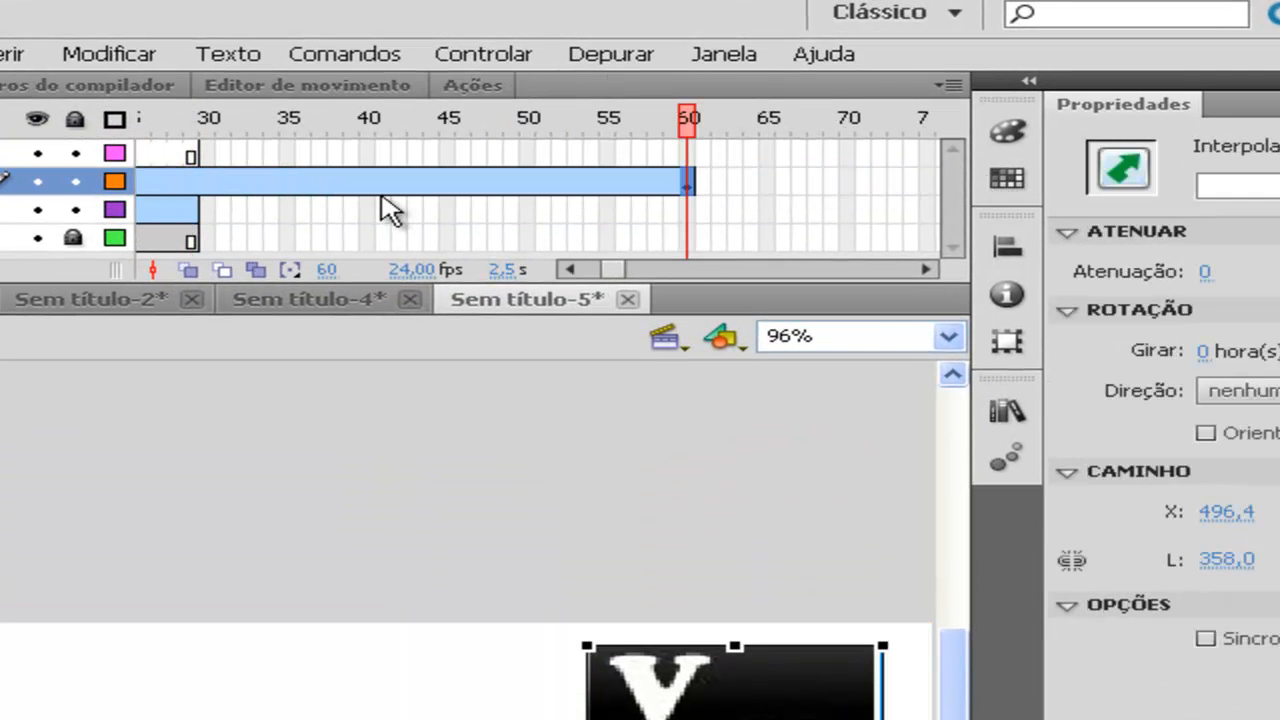
Stretch the "texto 1" tween and the "fundo" layer's frames to end at frame 60.
left_click_drag(195, 211, 690, 212)
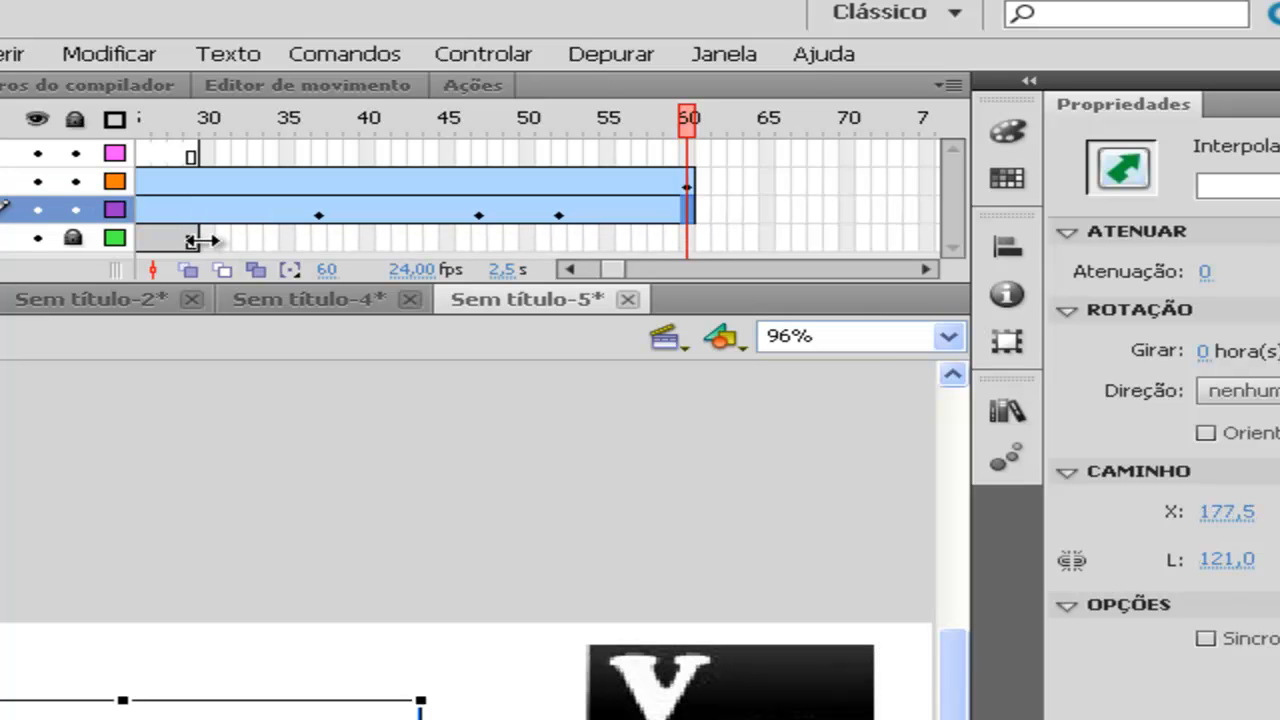
left_click_drag(192, 240, 668, 239)
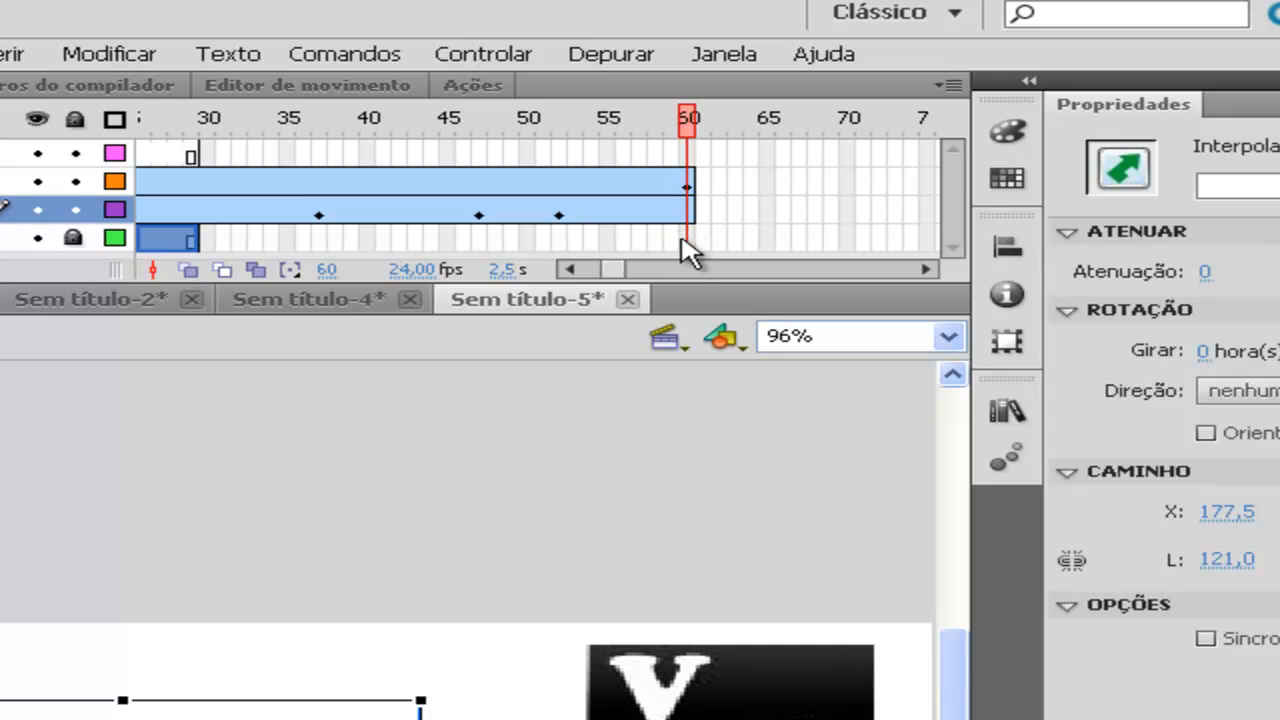
left_click(702, 240)
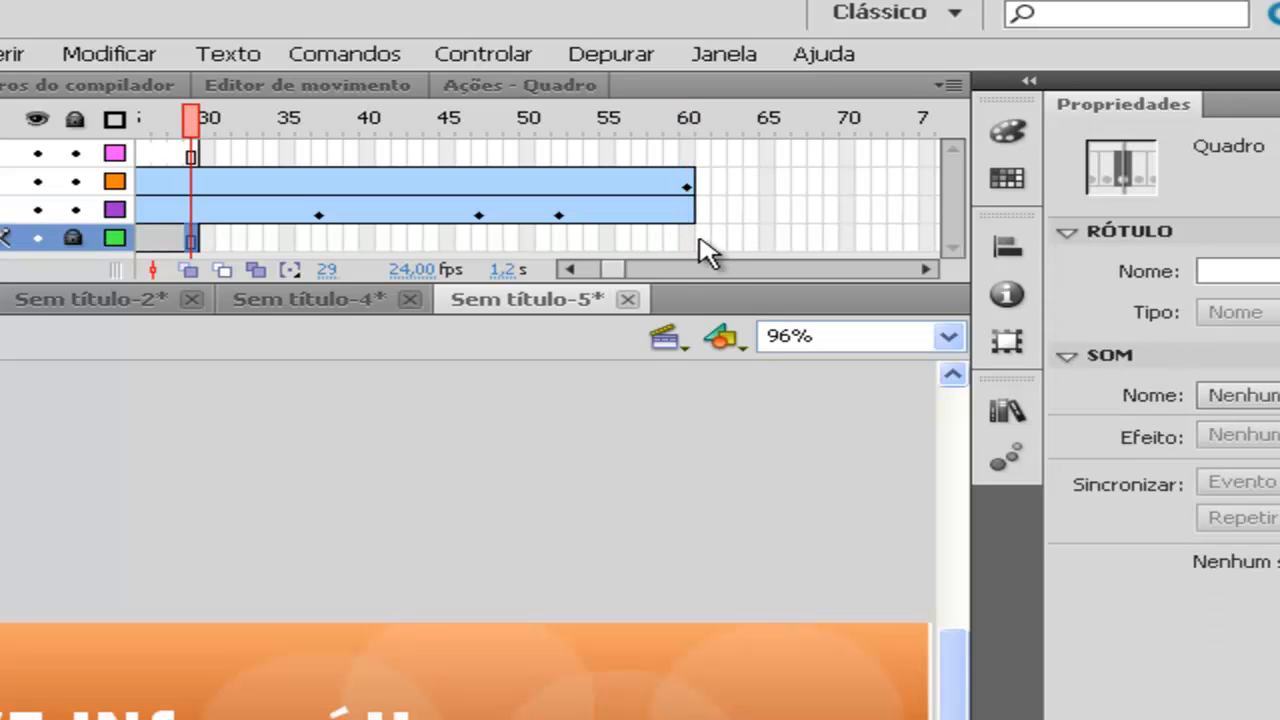
left_click_drag(188, 241, 686, 258)
left_click(688, 245)
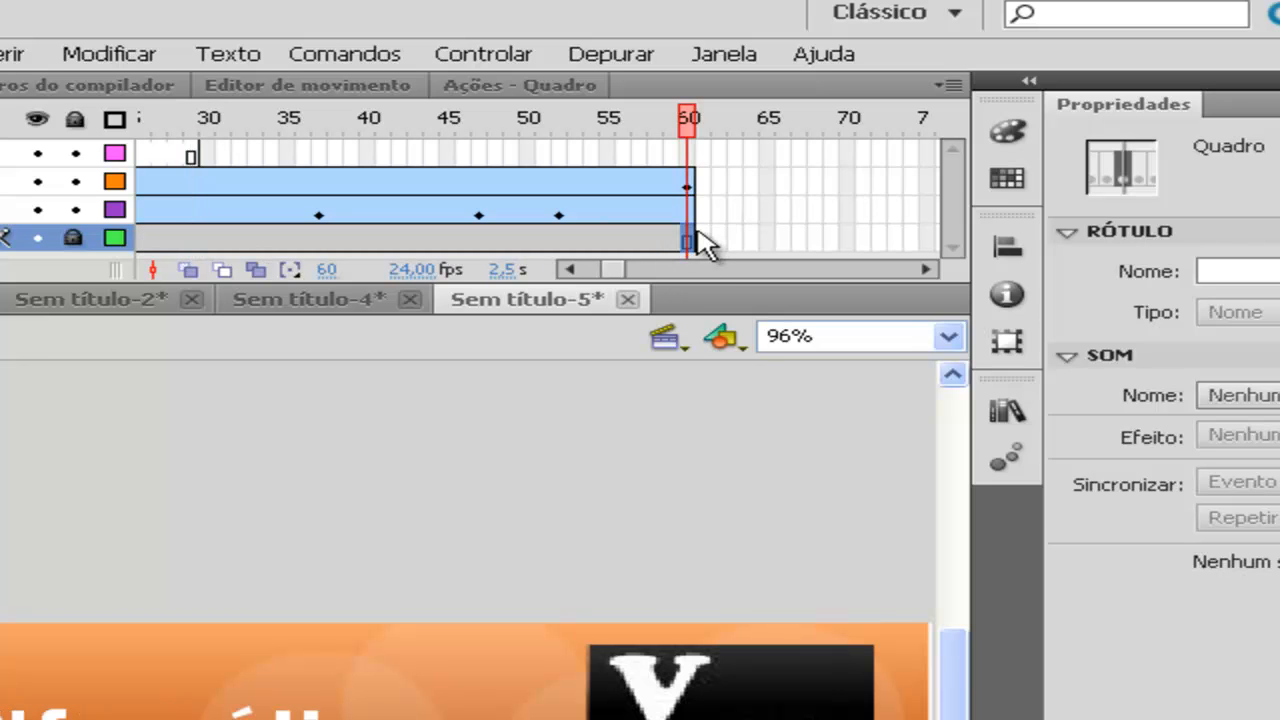
Insert a keyframe at frame 61 of "texto 2", choose the Text tool, and extend the "fundo" layer to frame 61.
right_click(708, 153)
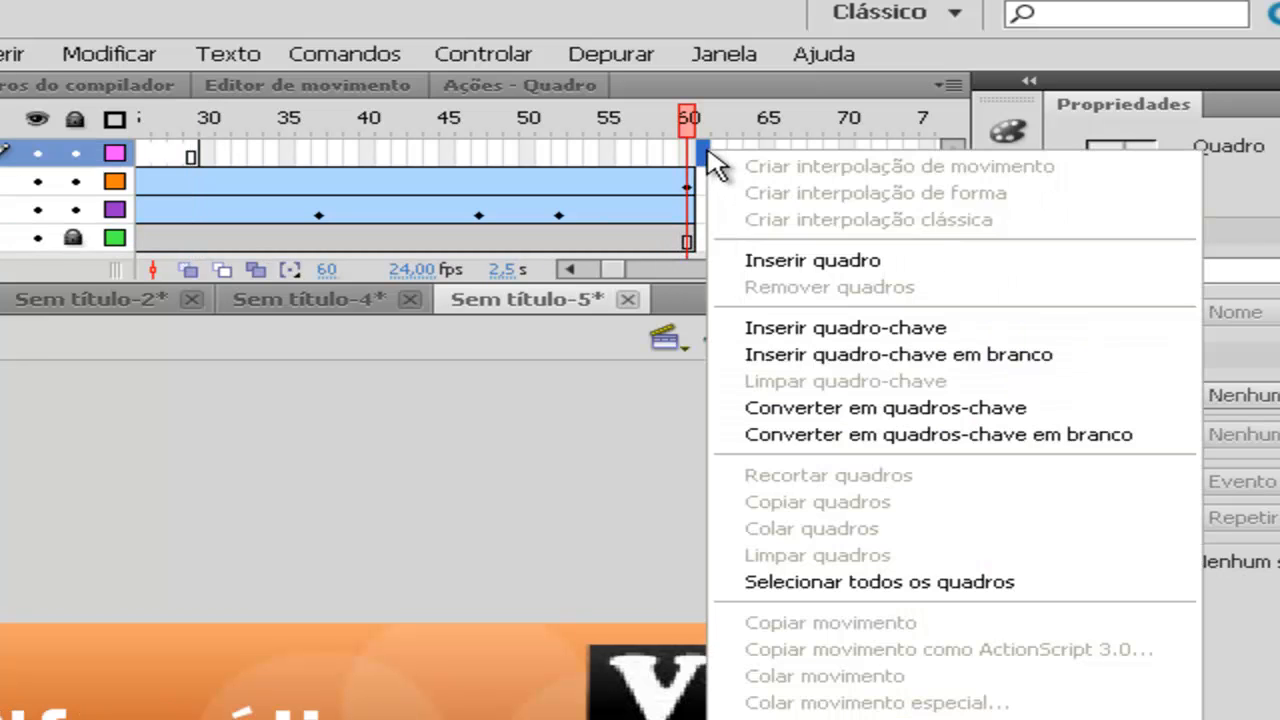
left_click(777, 328)
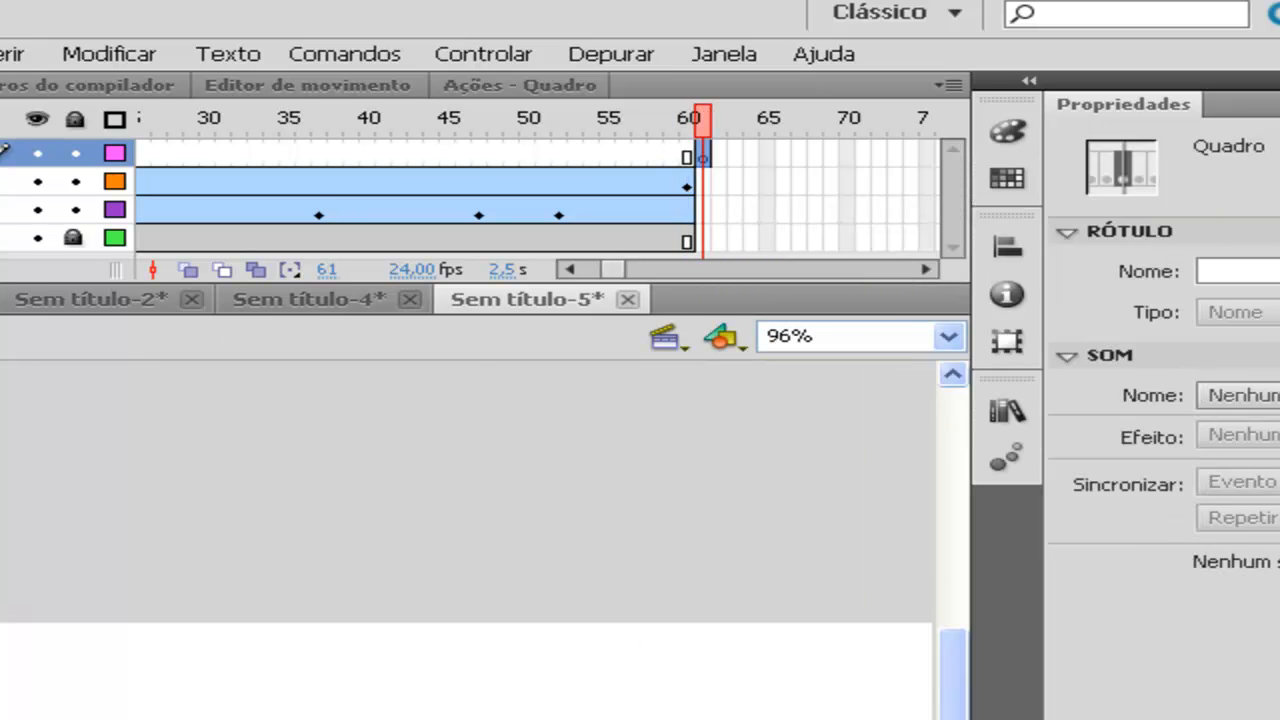
key("t")
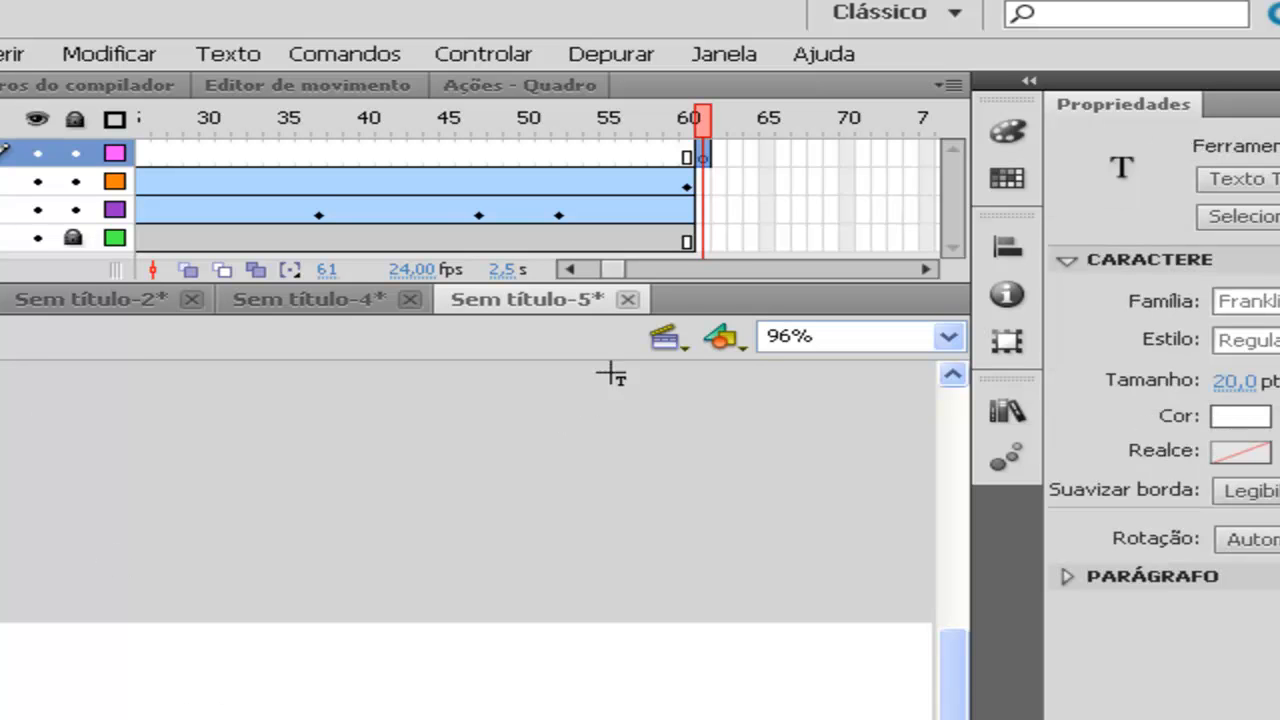
right_click(704, 240)
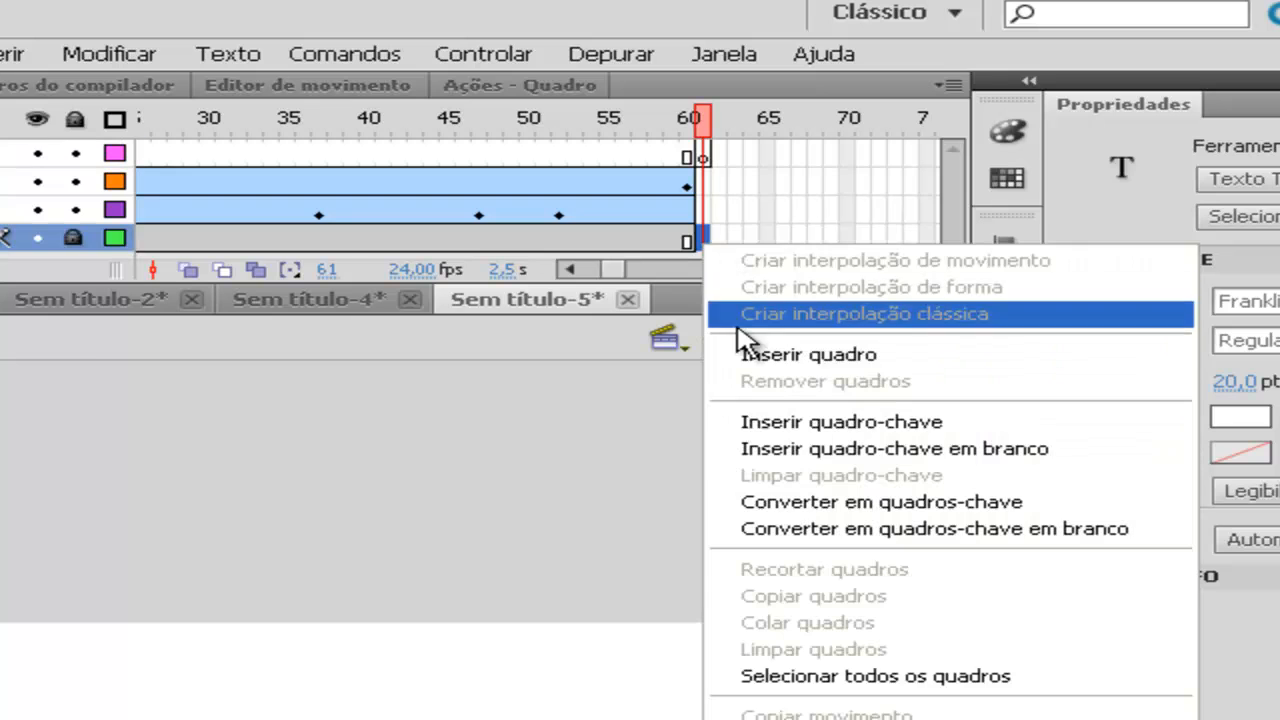
left_click(748, 354)
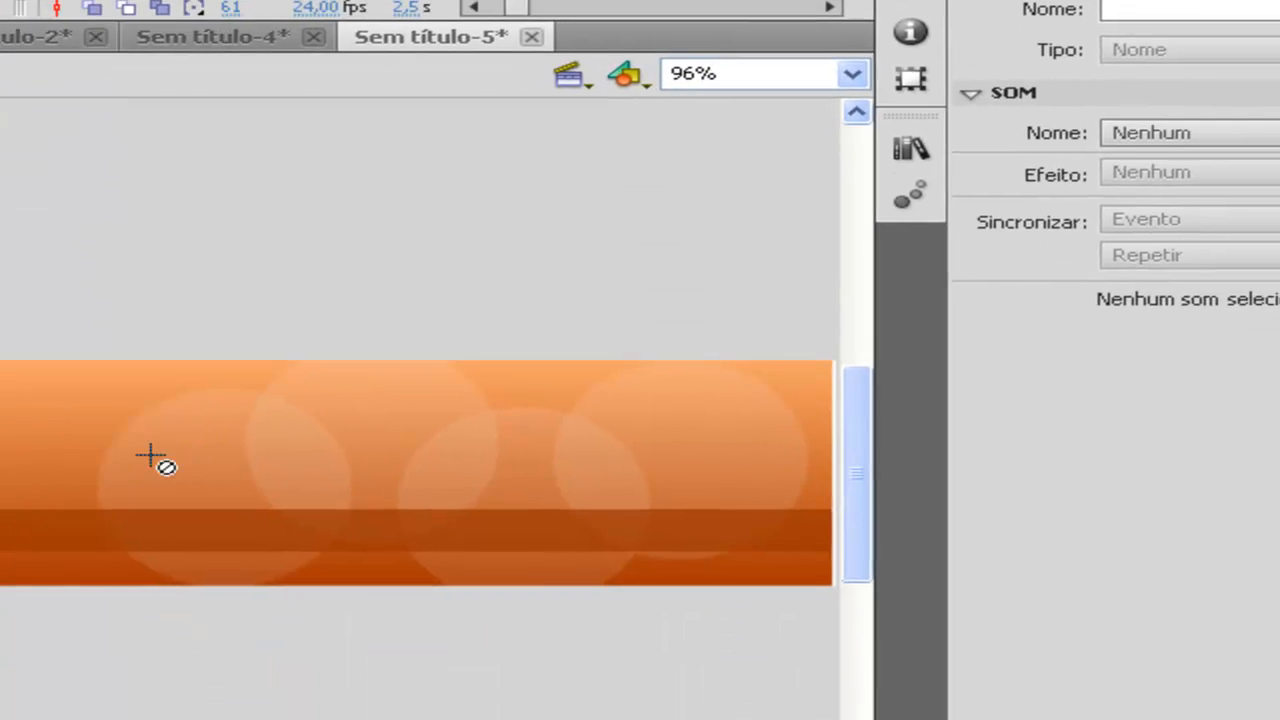
left_click(57, 306)
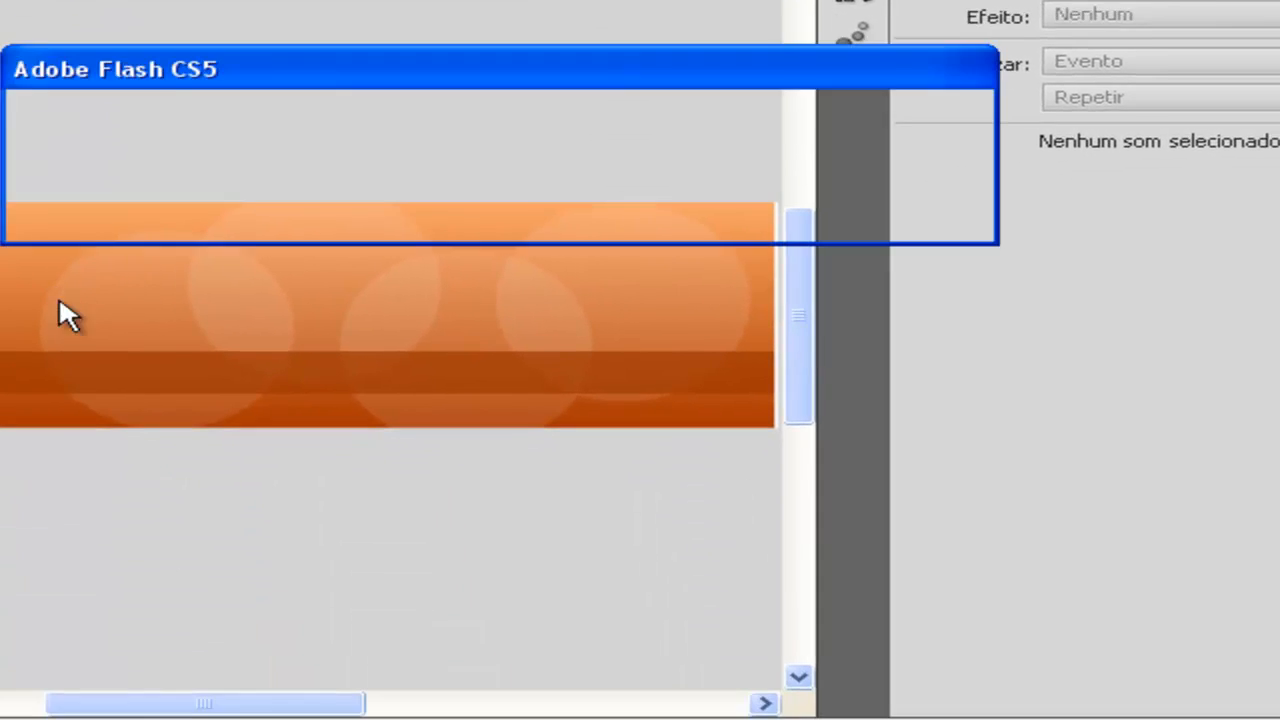
Add the text "Os melhores processadores" on the banner at frame 61 of the "texto 2" layer.
left_click(574, 202)
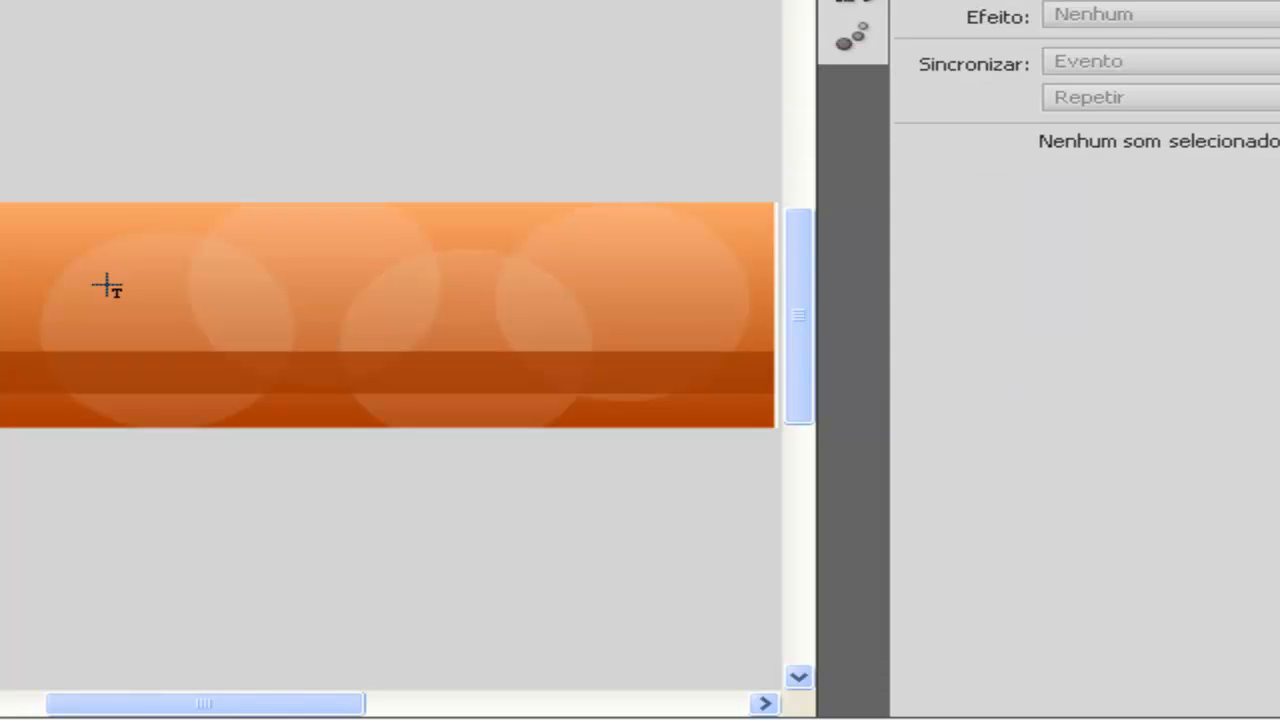
left_click(37, 319)
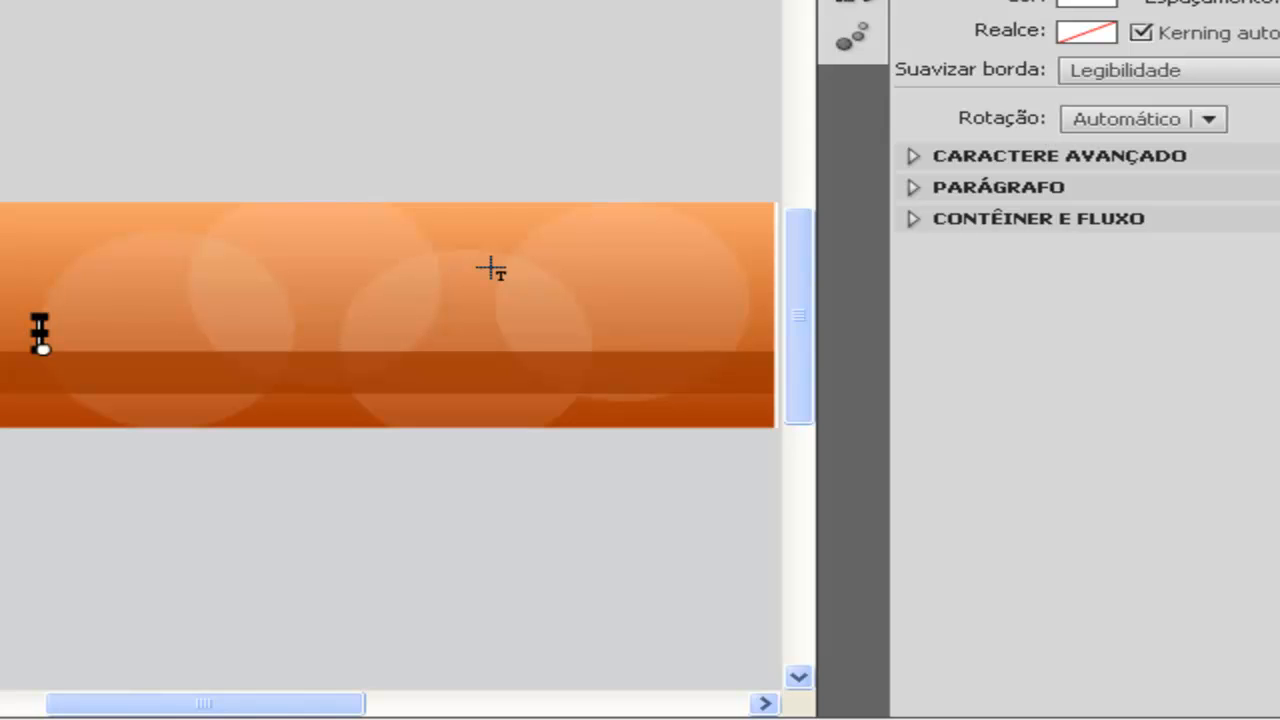
type("Os me")
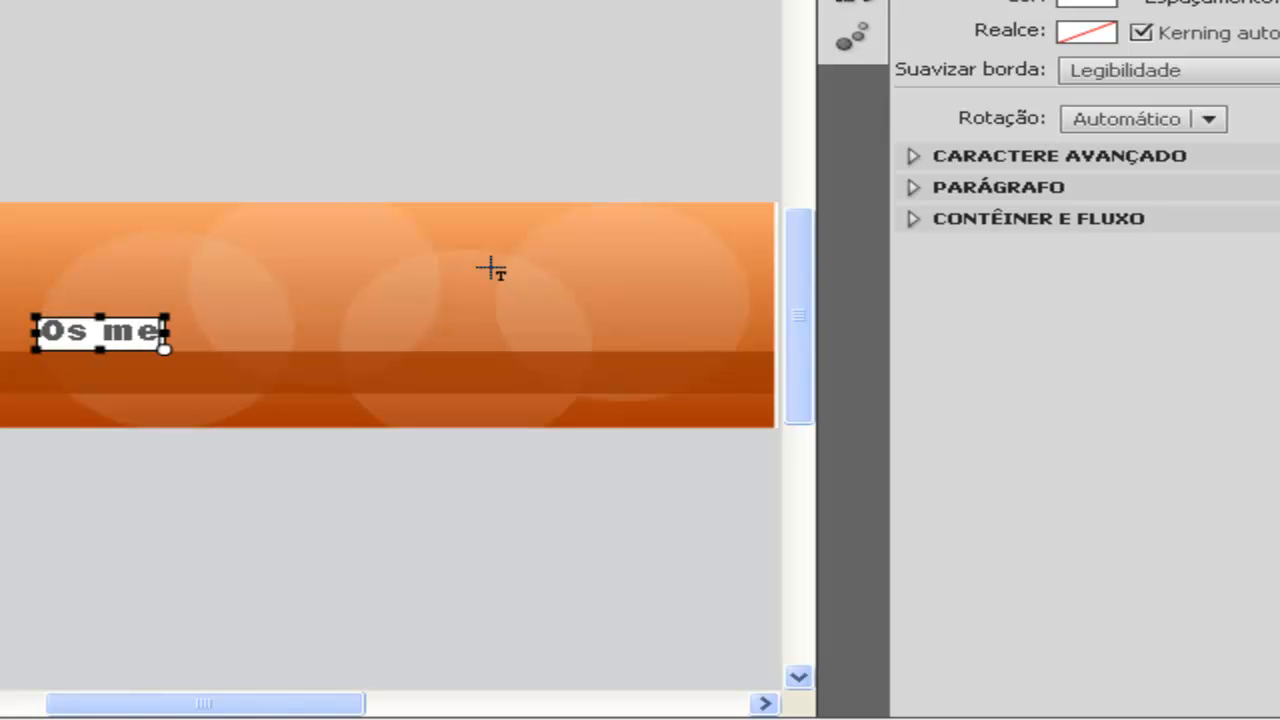
type("lhores proce")
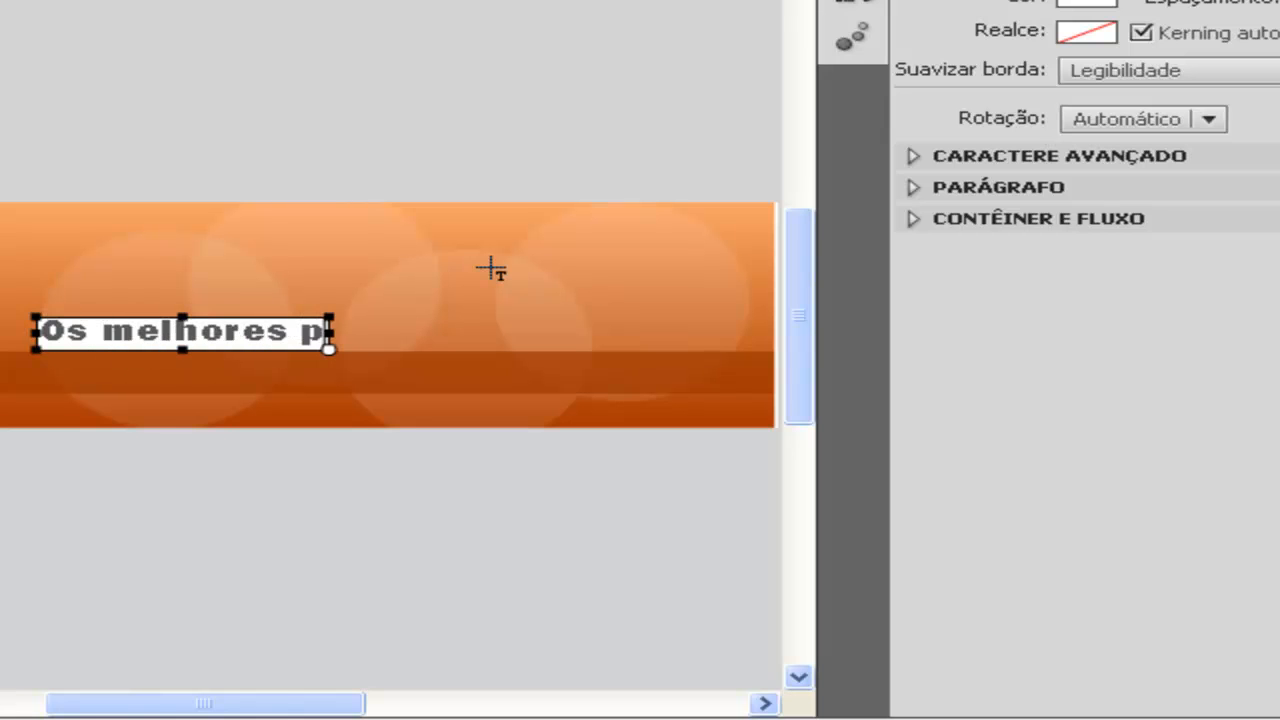
type("ssadore")
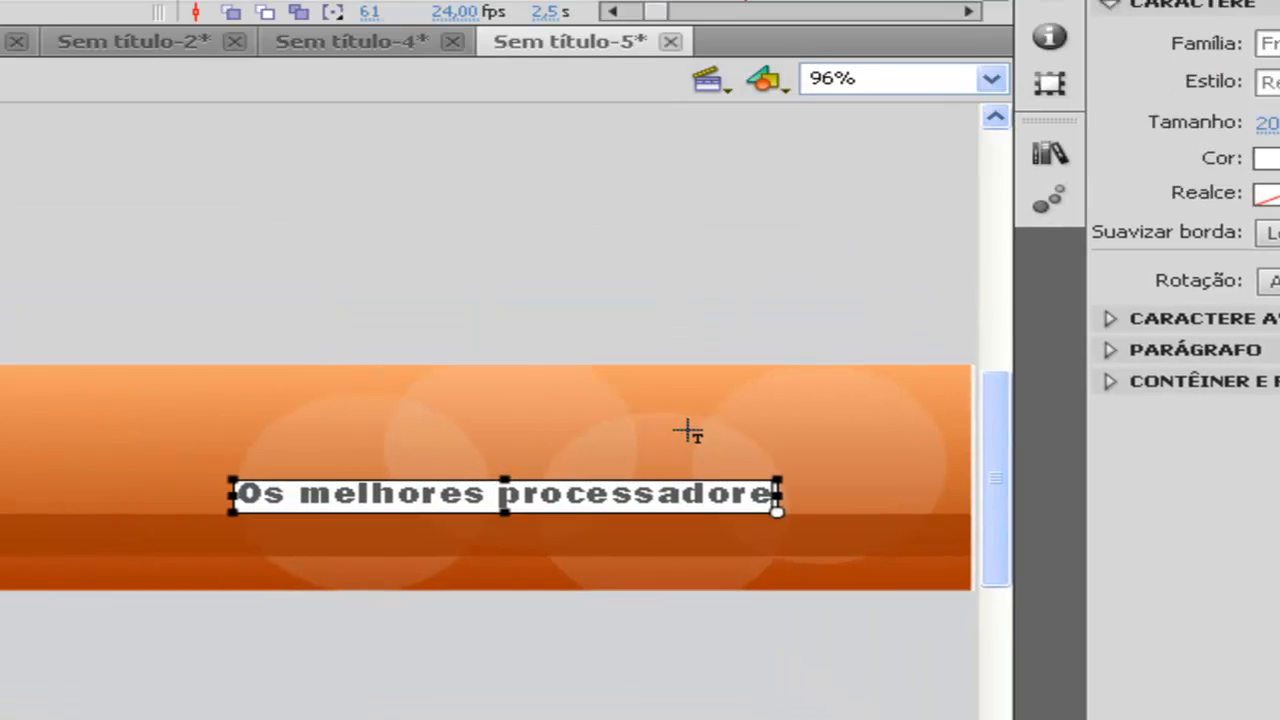
Enlarge the "Os melhores processadores" text to about 360 px wide and position it at about X 110, Y 71.
left_click(97, 152)
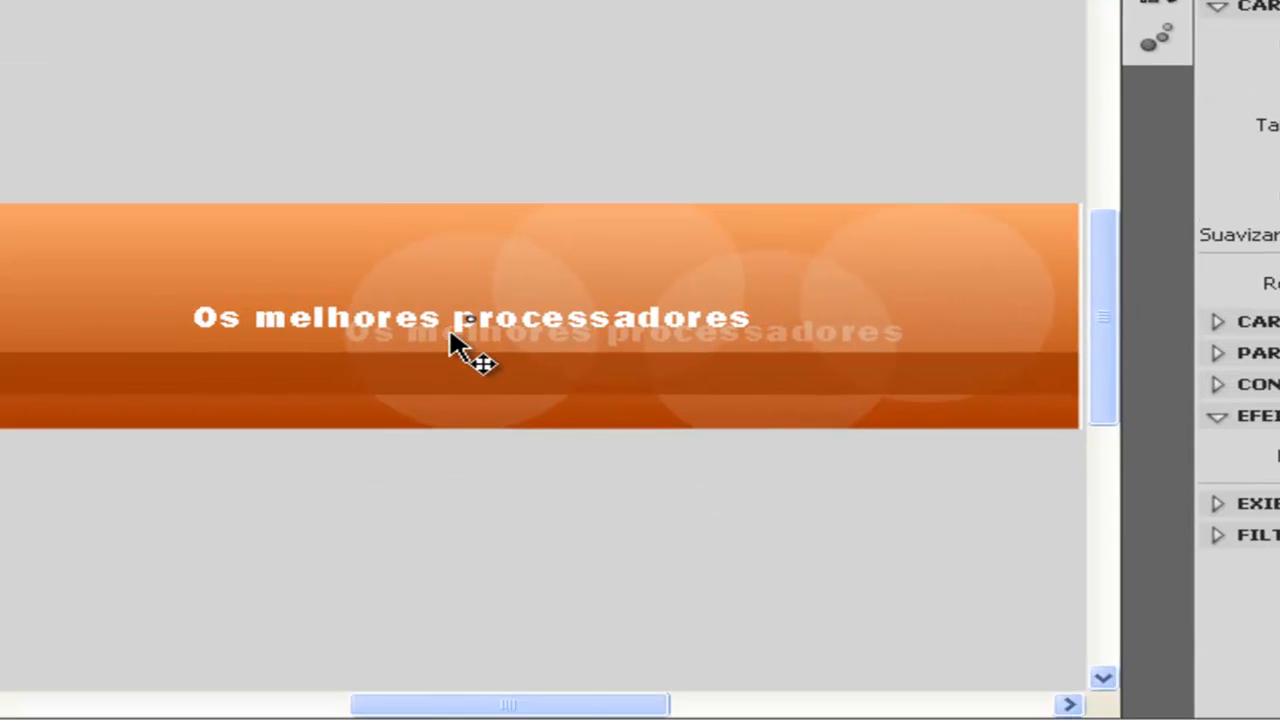
left_click(503, 340)
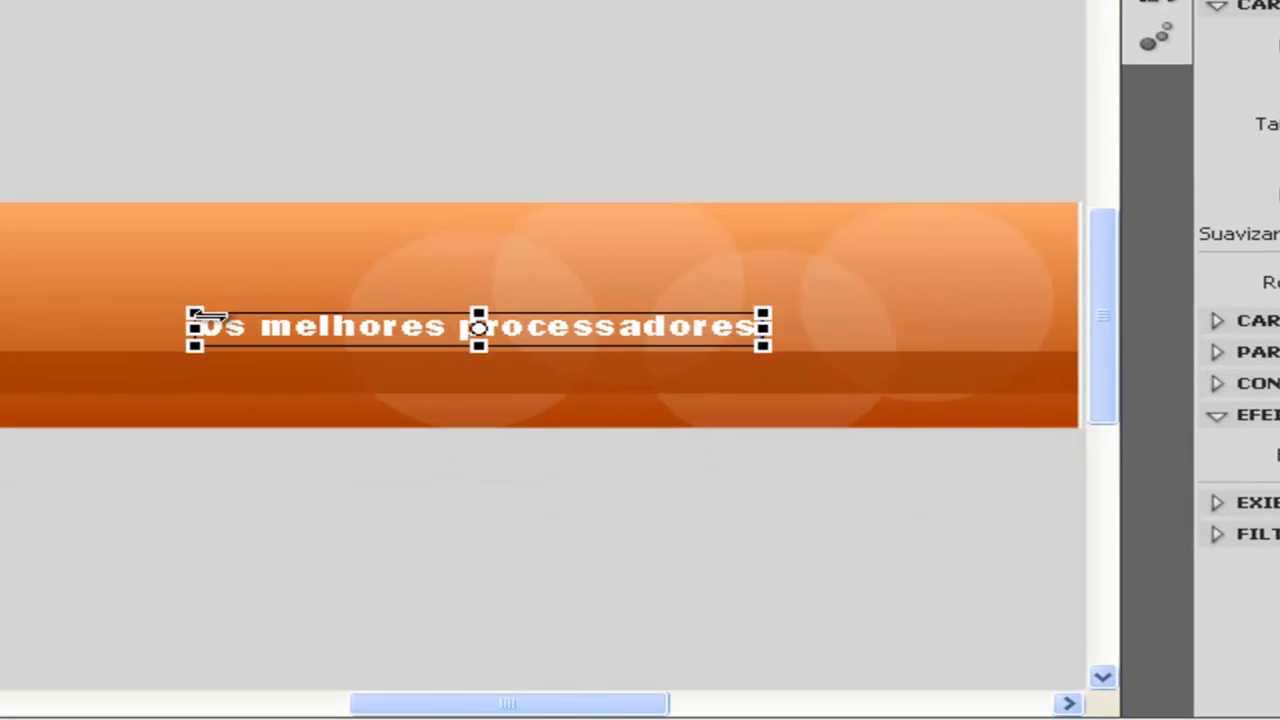
left_click_drag(181, 303, 131, 274)
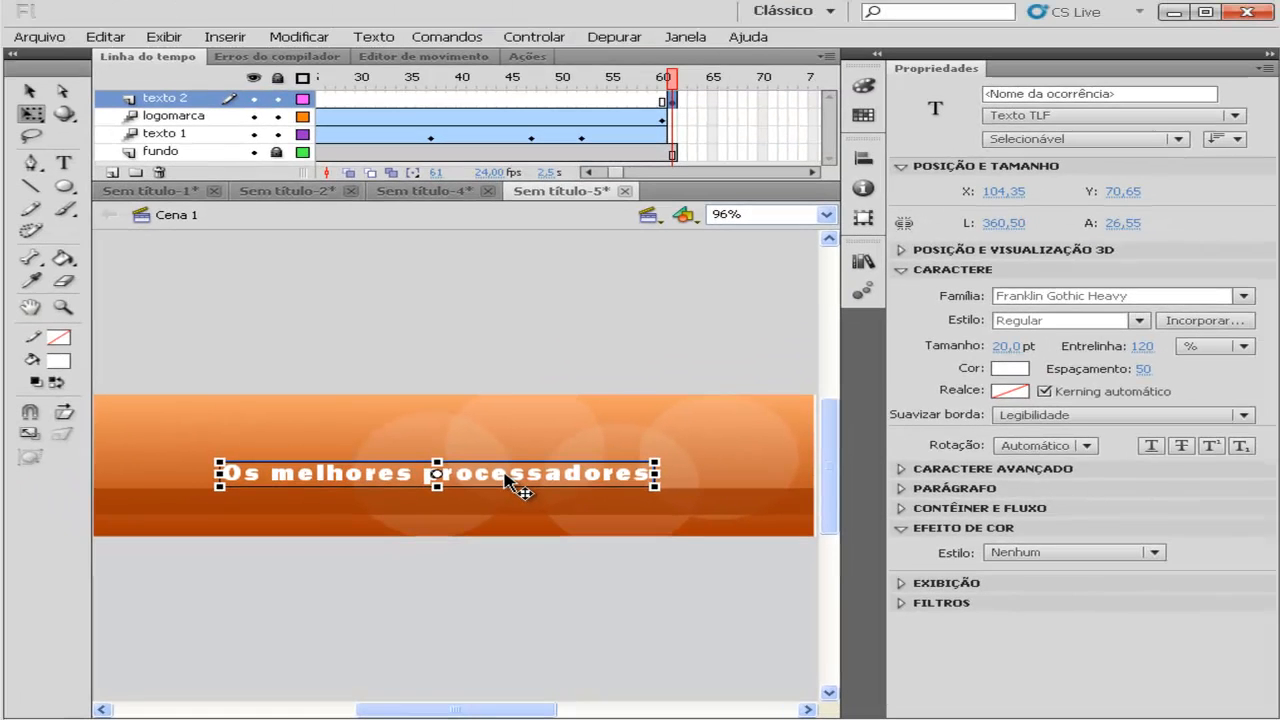
key("Right")
key("Right")
key("Right")
key("Right")
key("Right")
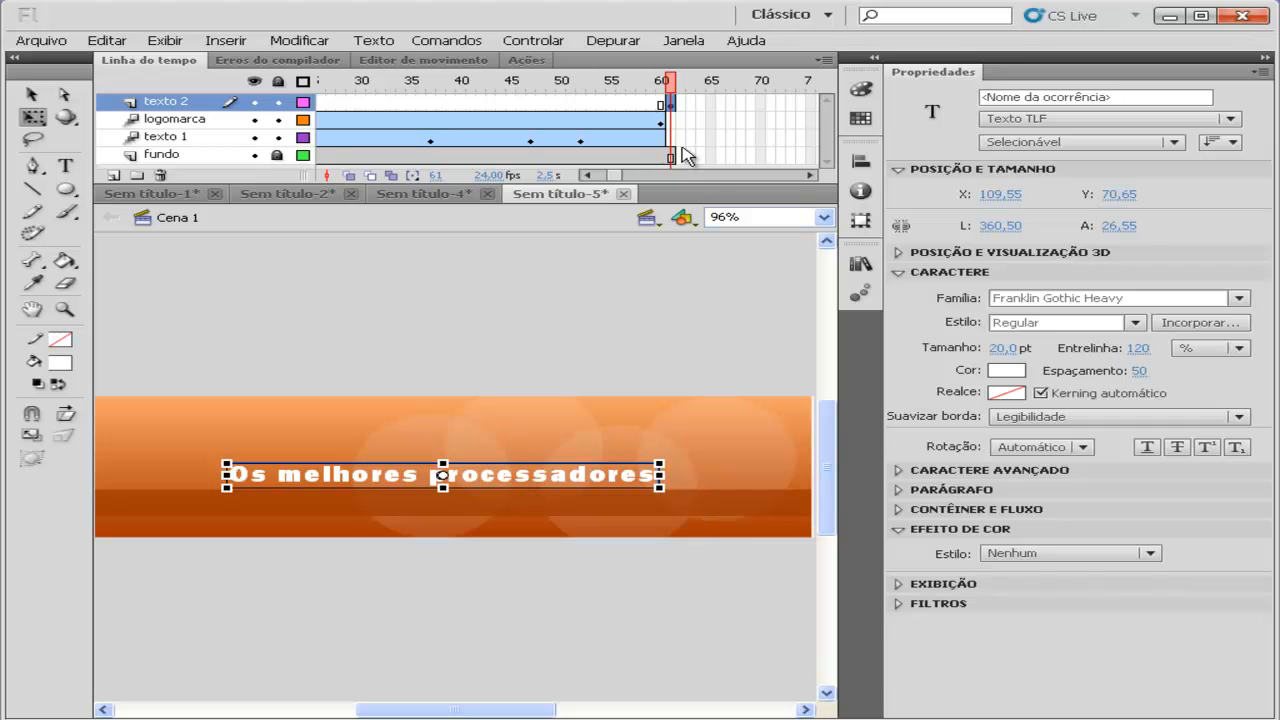
Apply the "mais zoom - 2D" motion preset to the "Os melhores processadores" text.
left_click(685, 42)
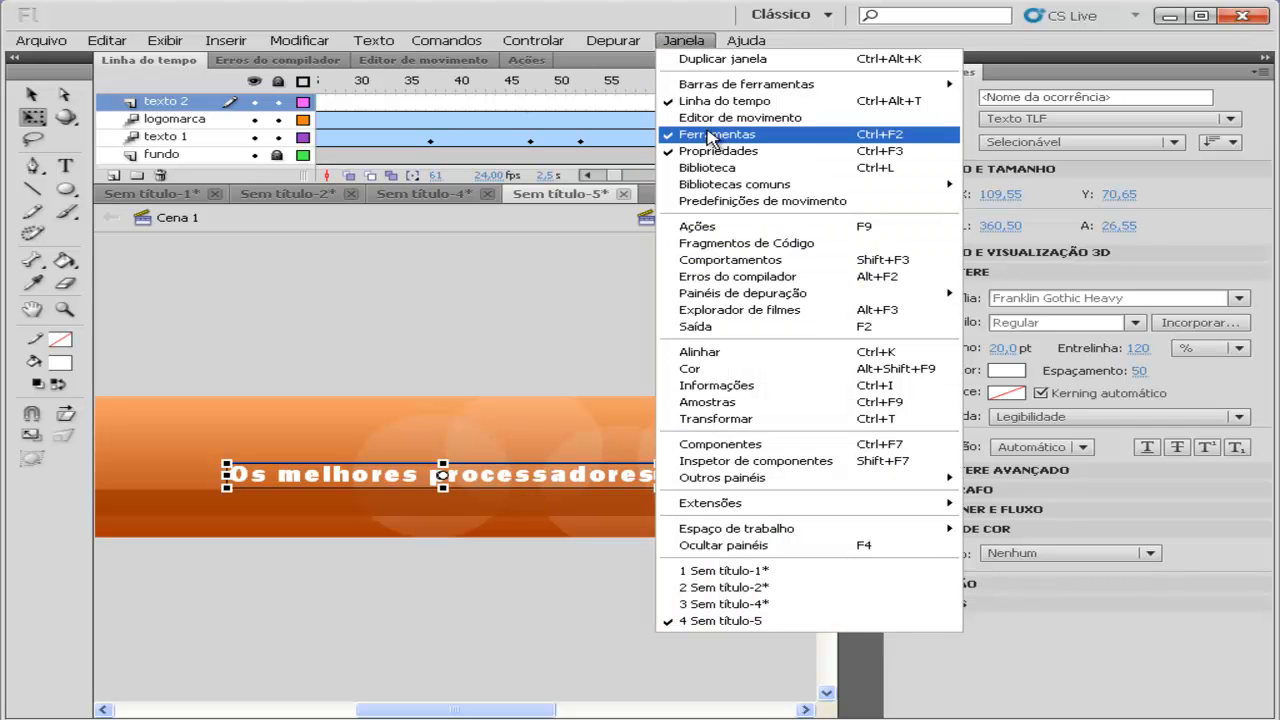
left_click(743, 201)
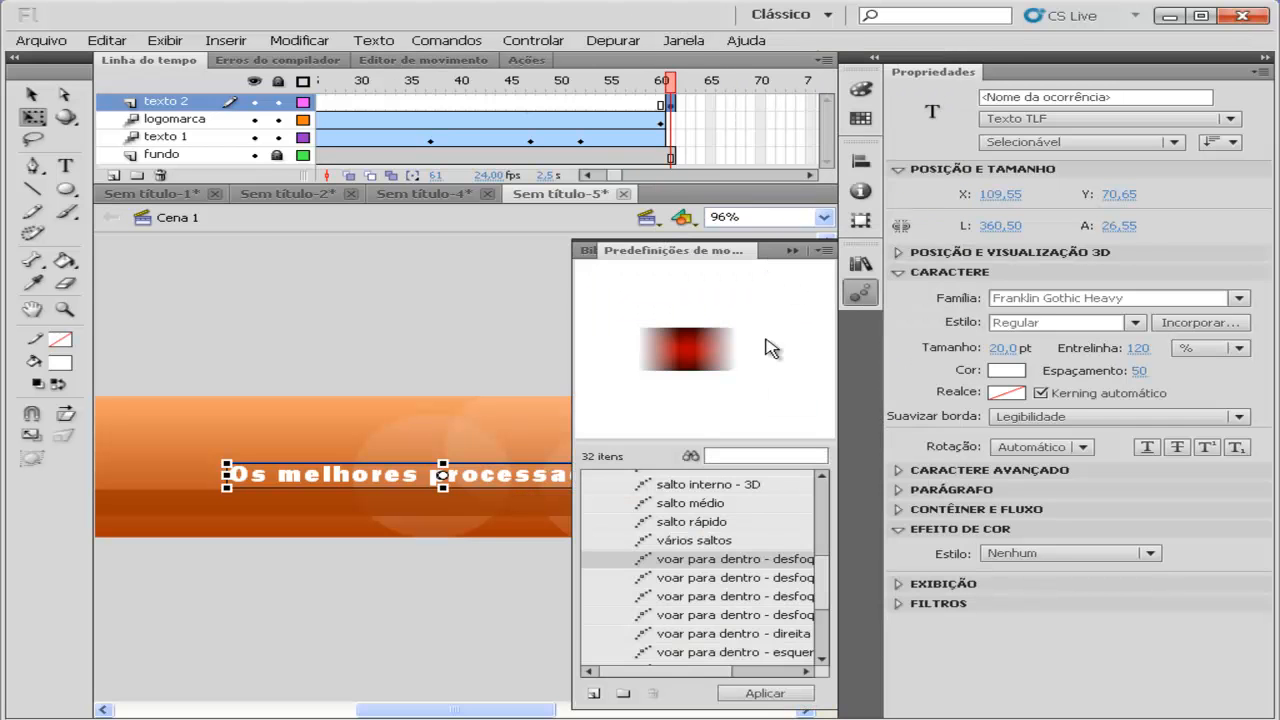
scroll(722, 540, "up", 3)
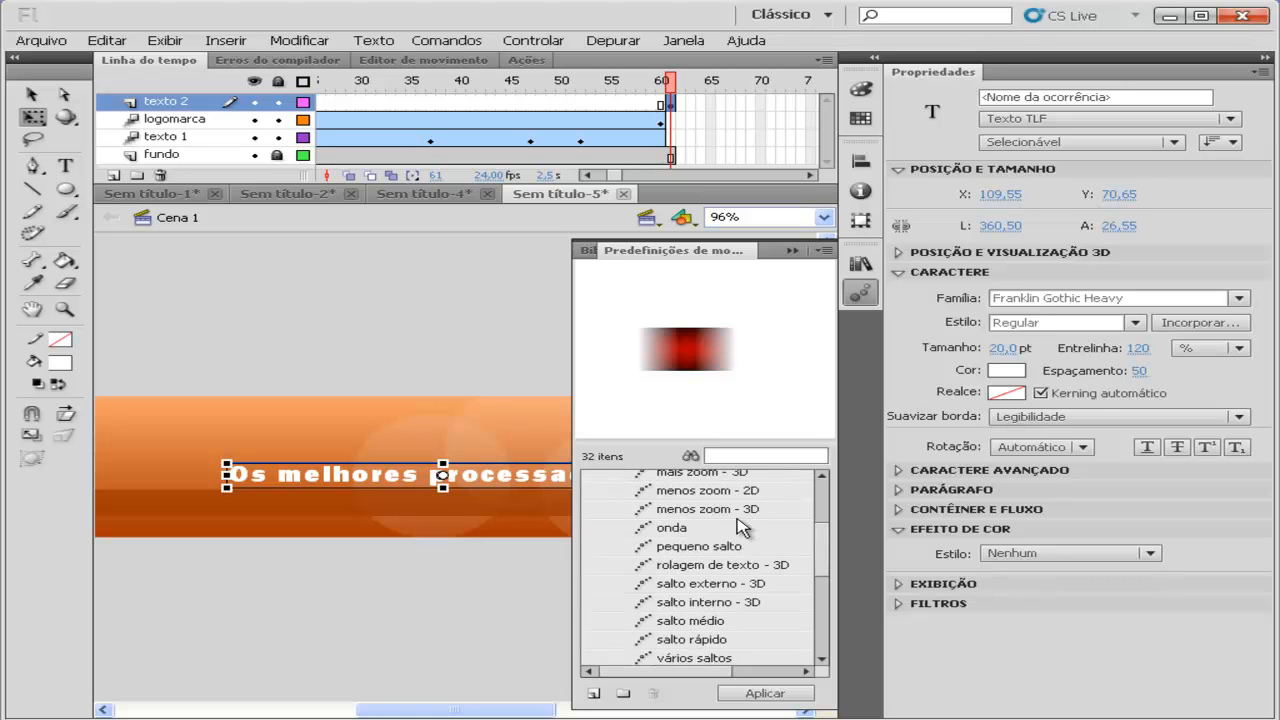
scroll(735, 497, "up", 1)
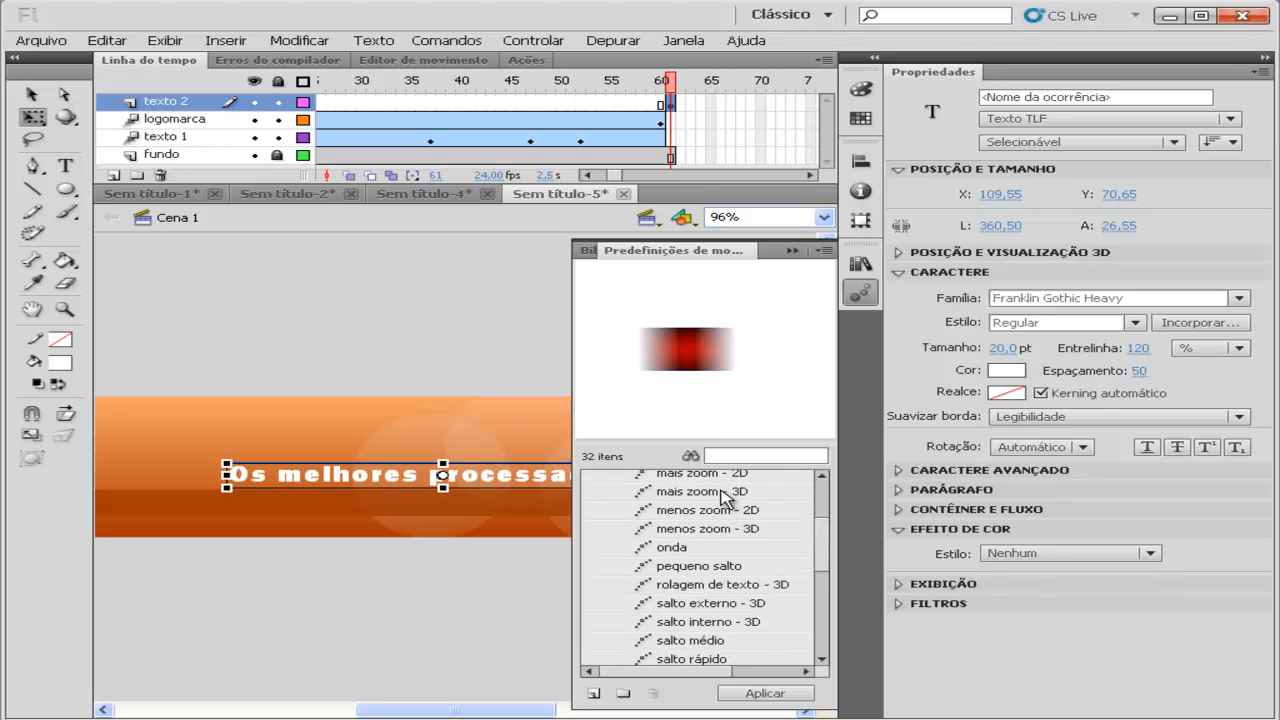
left_click(720, 494)
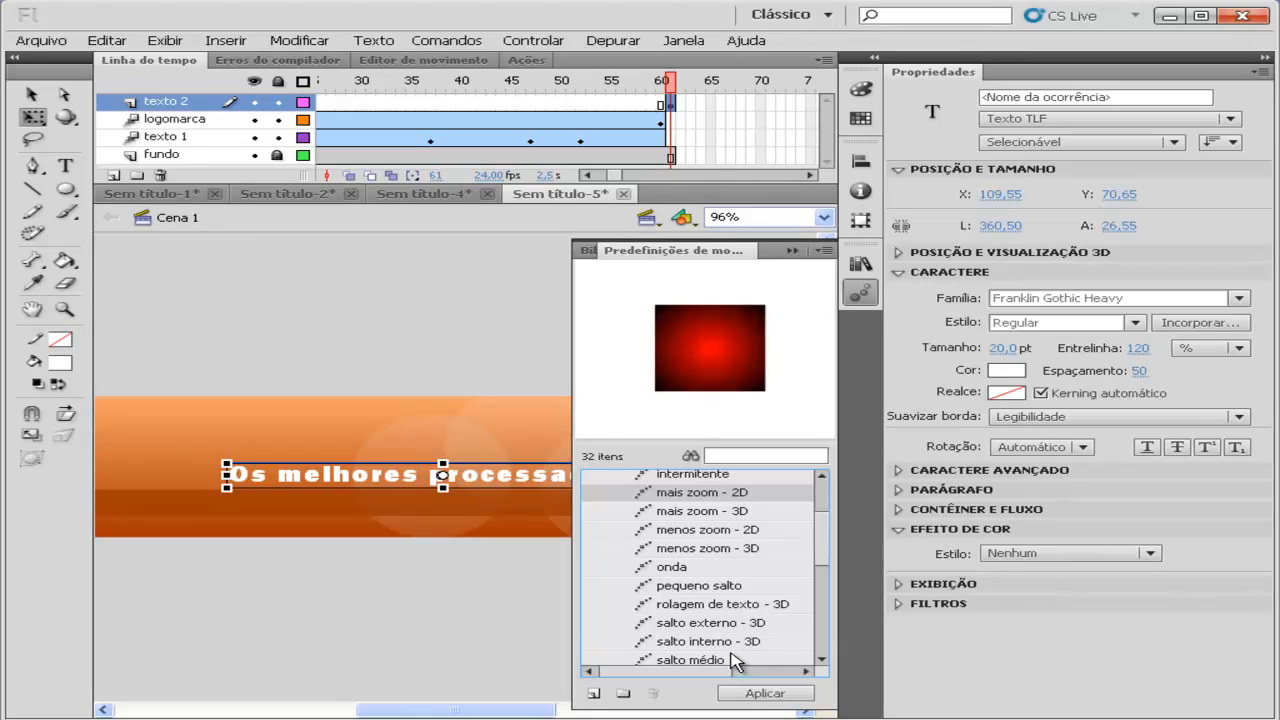
left_click(760, 693)
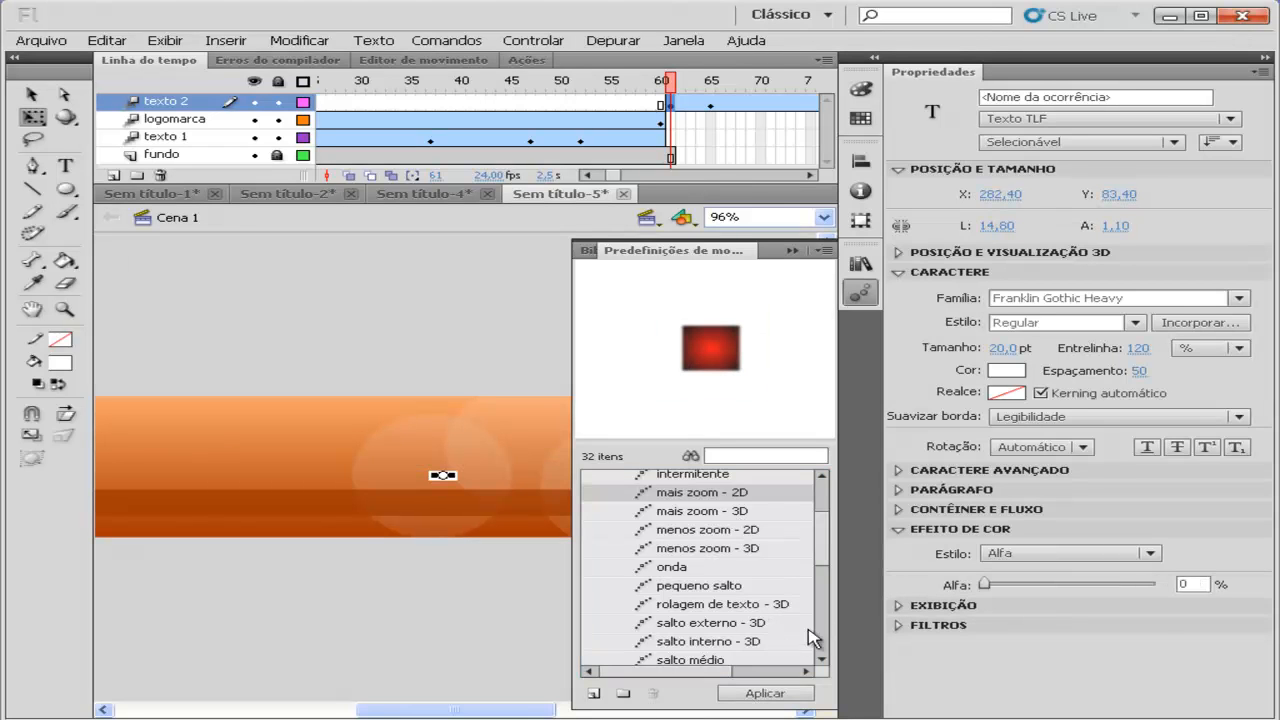
left_click(790, 251)
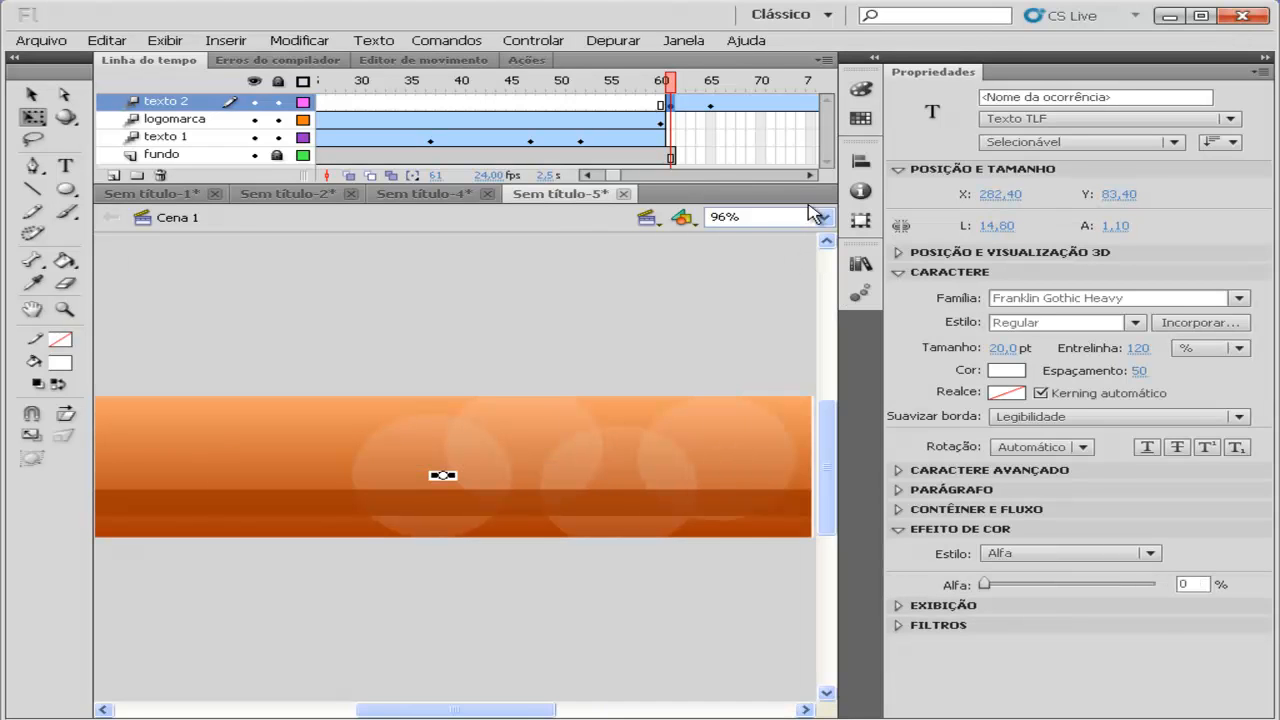
Extend the "fundo" layer to frame 85 and test the movie.
left_click(809, 176)
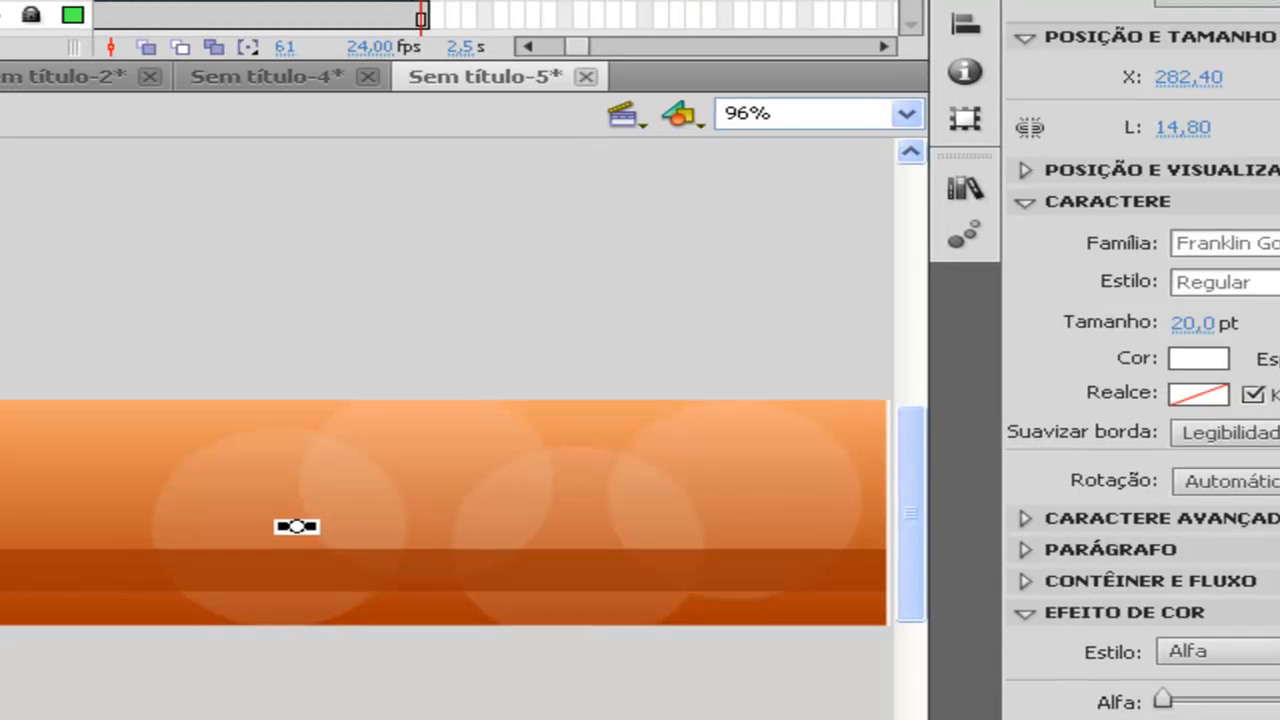
right_click(810, 18)
left_click(850, 120)
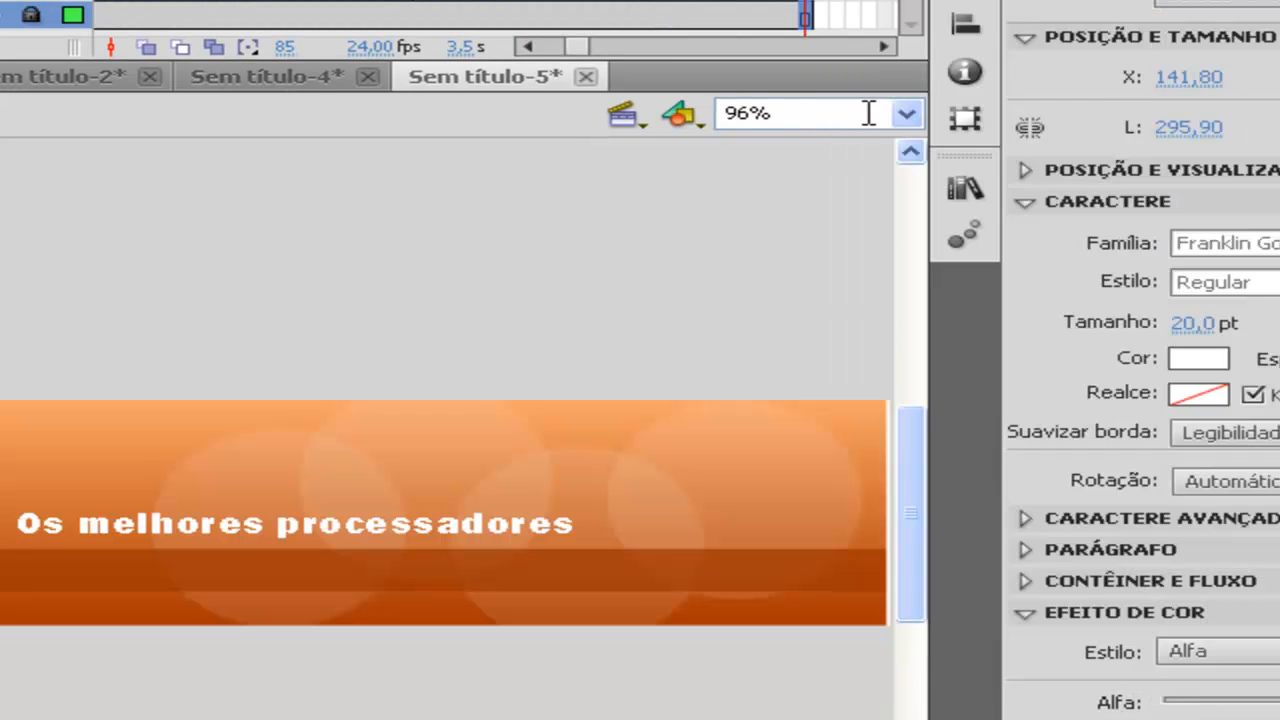
key("ctrl+Return")
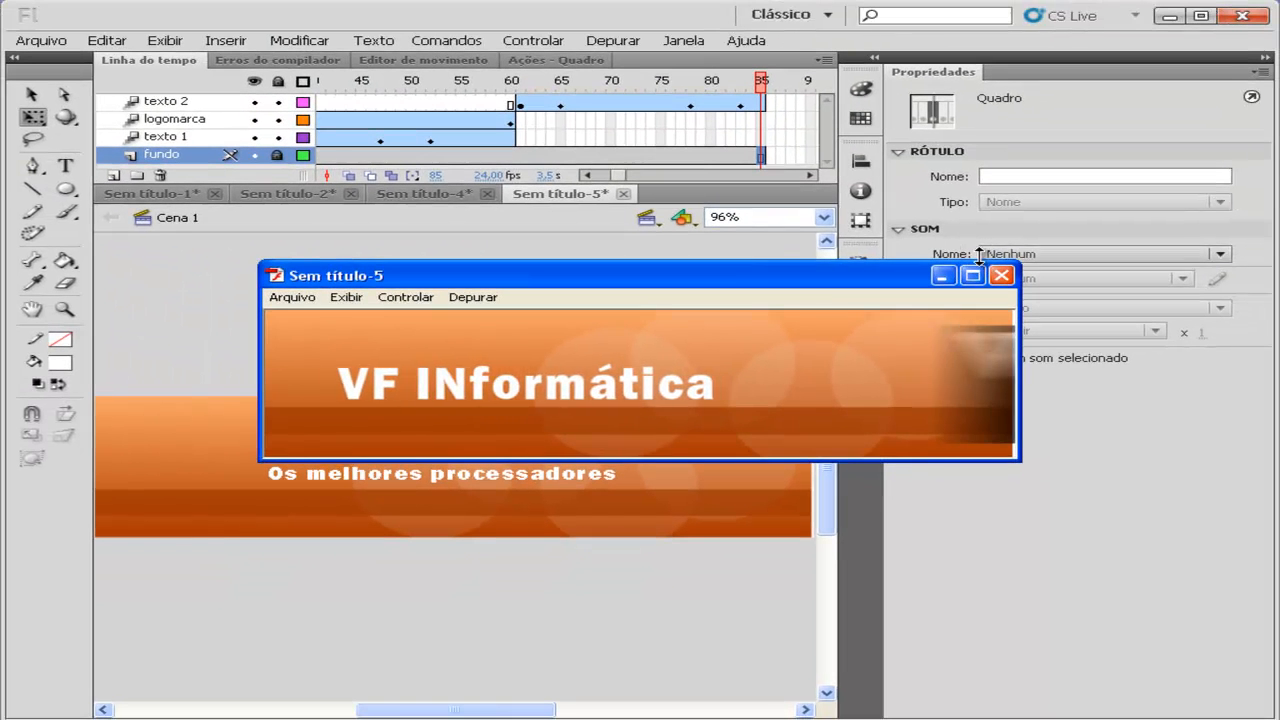
left_click(1062, 253)
Enlarge the "Os melhores processadores" text at the last keyframe of the "texto 2" tween, frame 83.
left_click(740, 104)
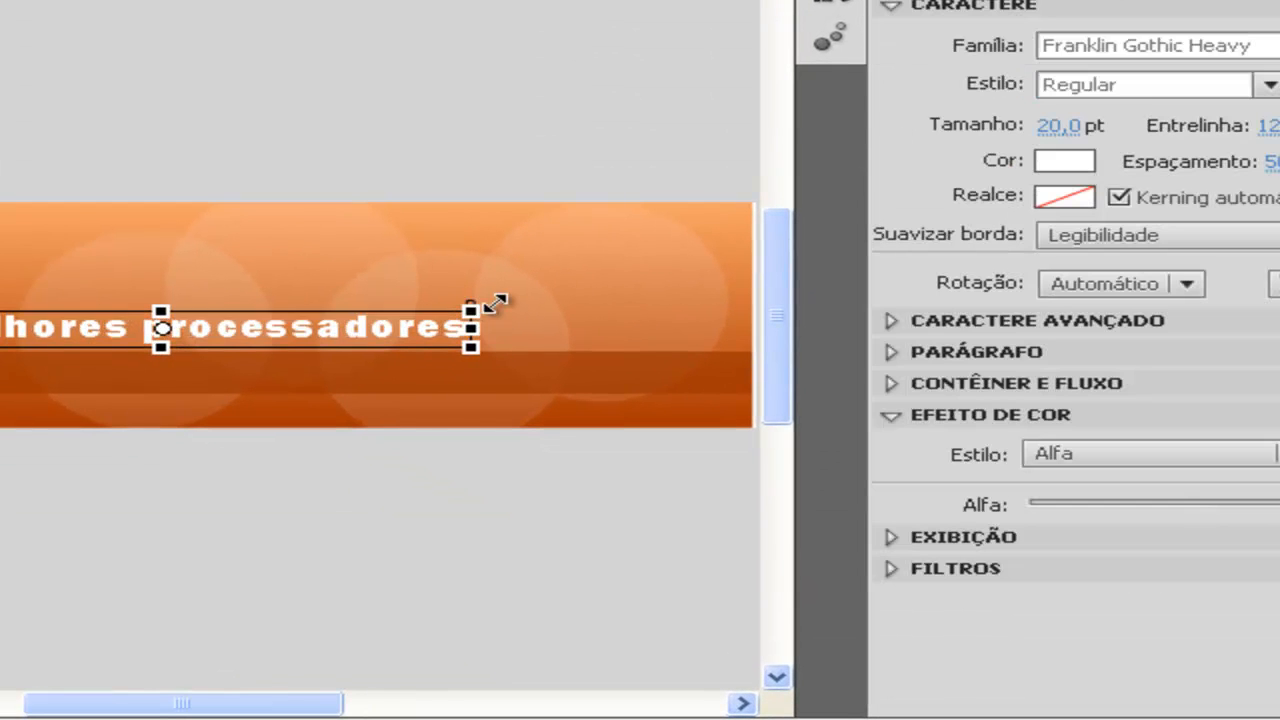
left_click_drag(648, 454, 667, 453)
left_click_drag(520, 293, 536, 292)
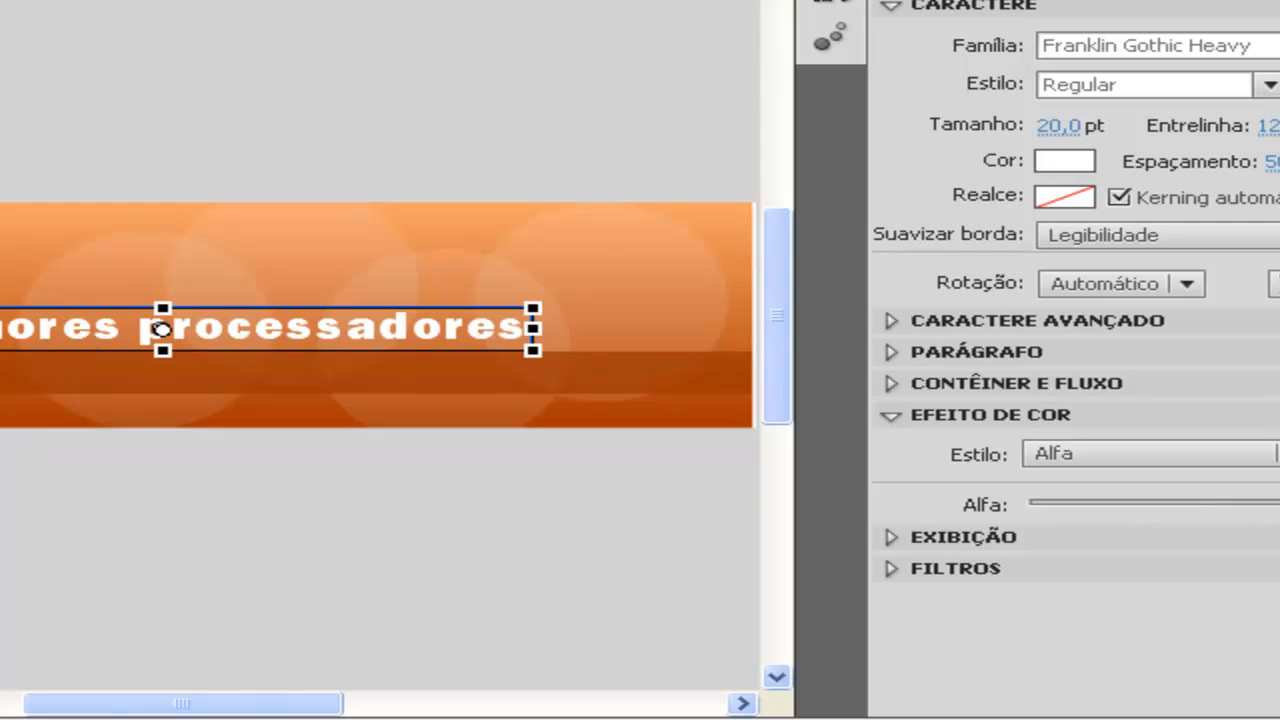
scroll(380, 316, "left", 5)
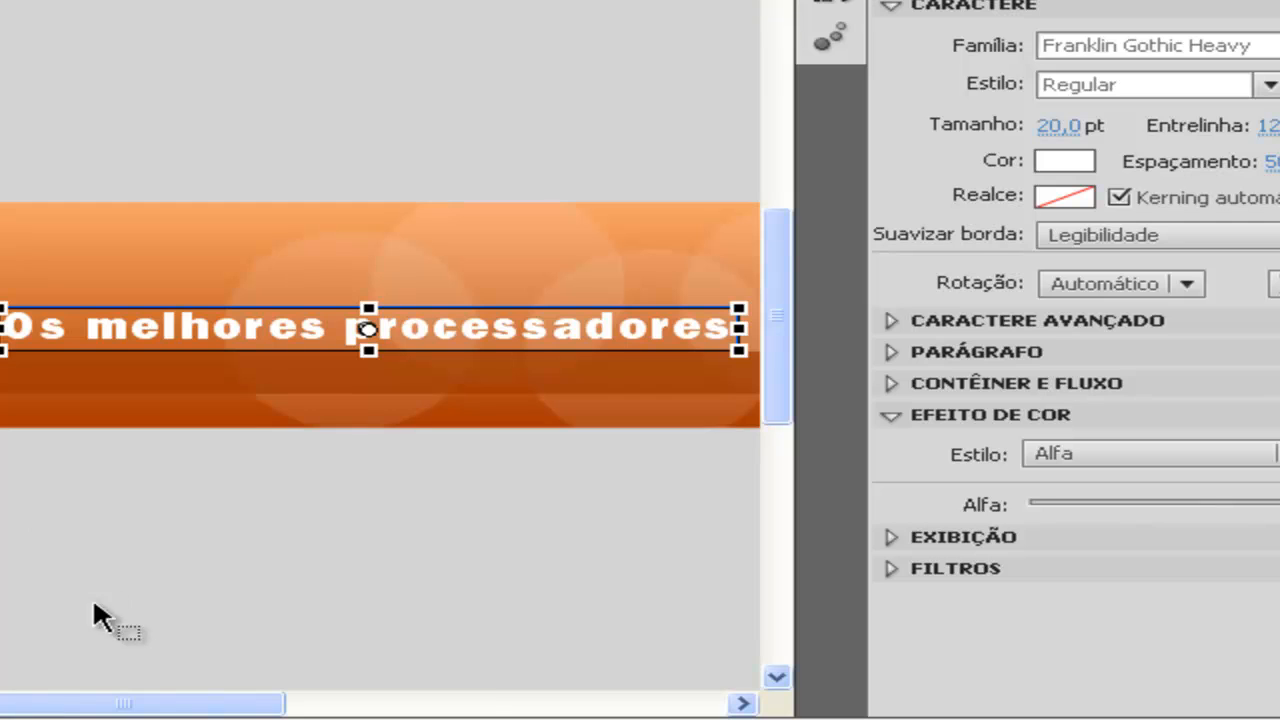
left_click_drag(123, 700, 166, 689)
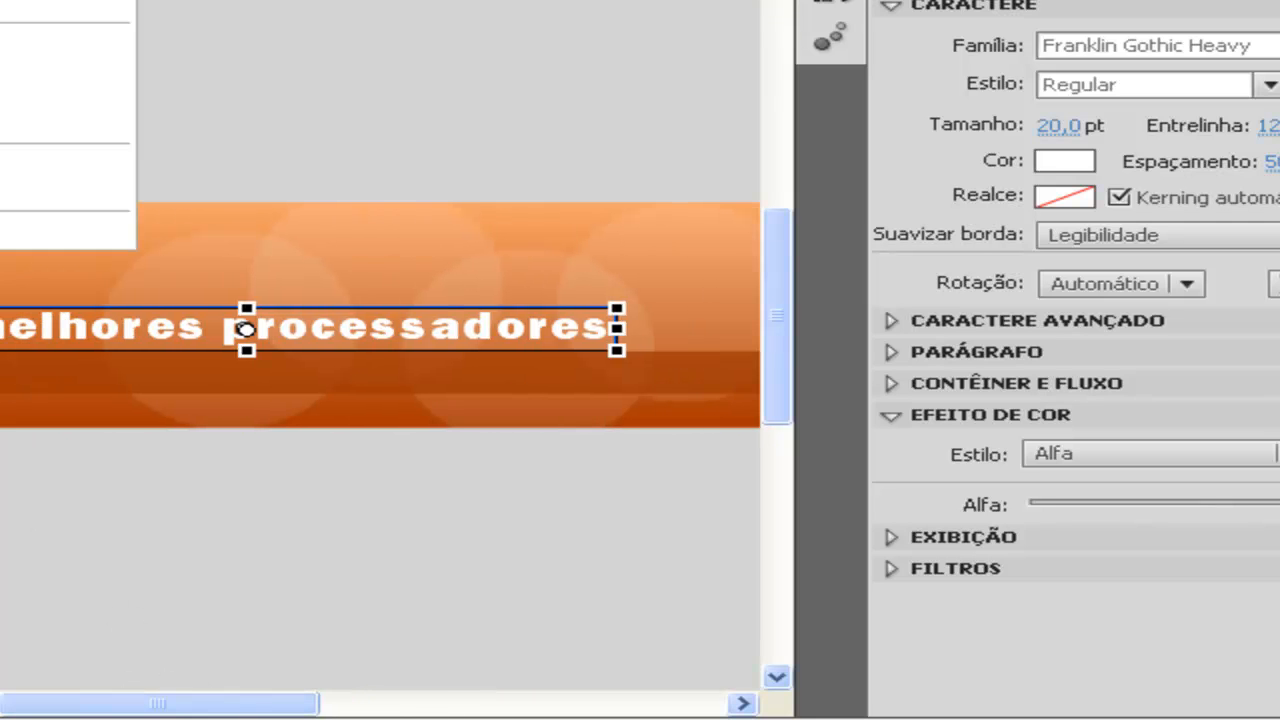
Insert a new layer above "texto 2" and add a keyframe at its frame 75.
key("Escape")
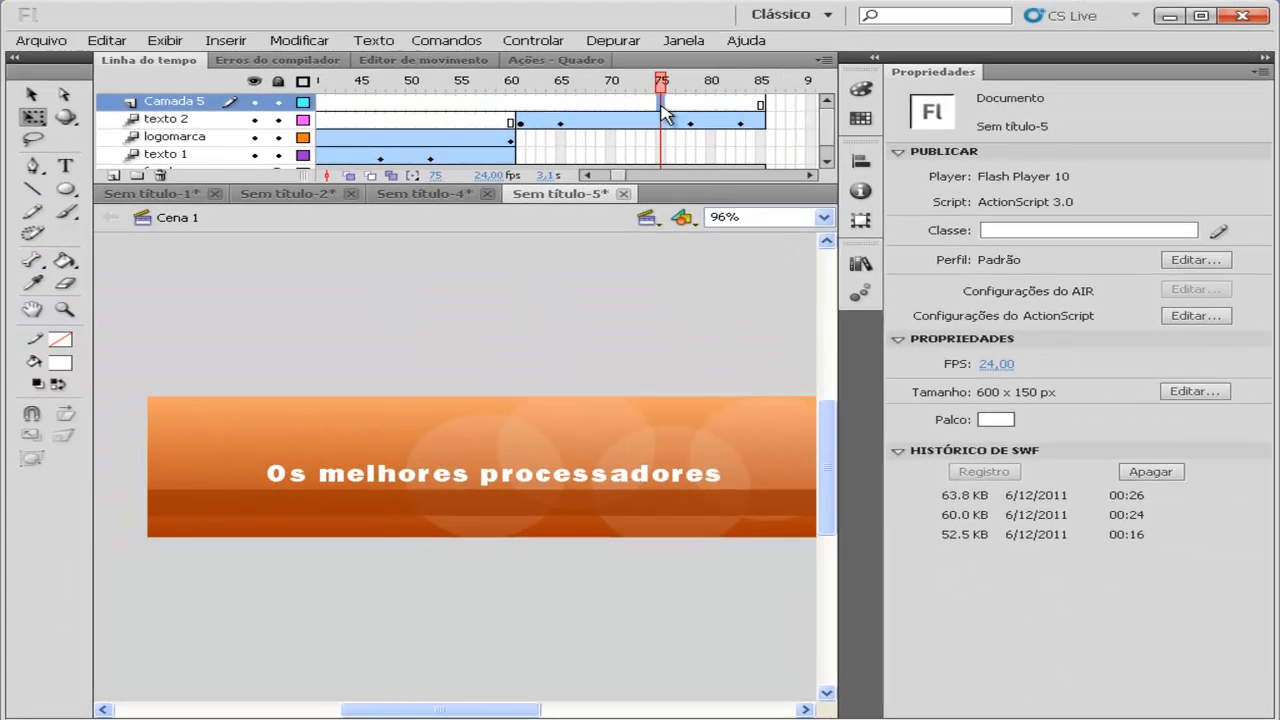
right_click(661, 103)
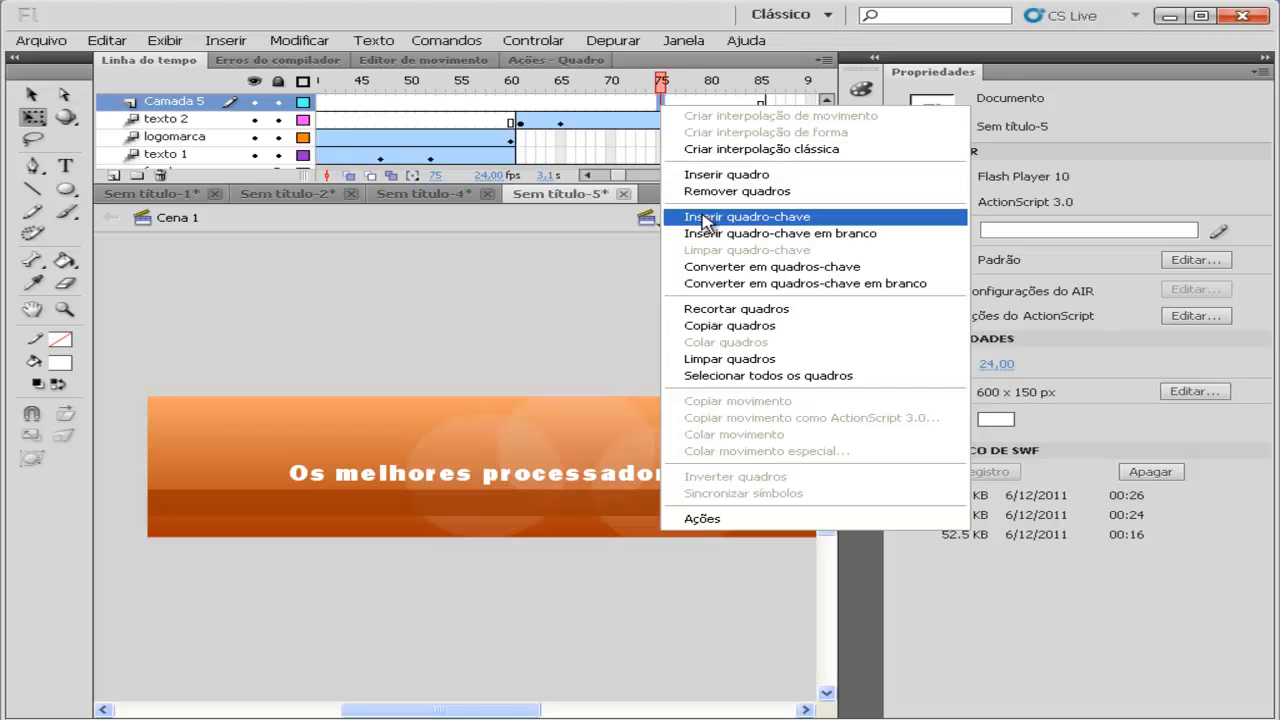
left_click(705, 218)
Import "imagem 1" to the stage and place it below the banner's left end at about X -4, Y 269.
left_click(40, 40)
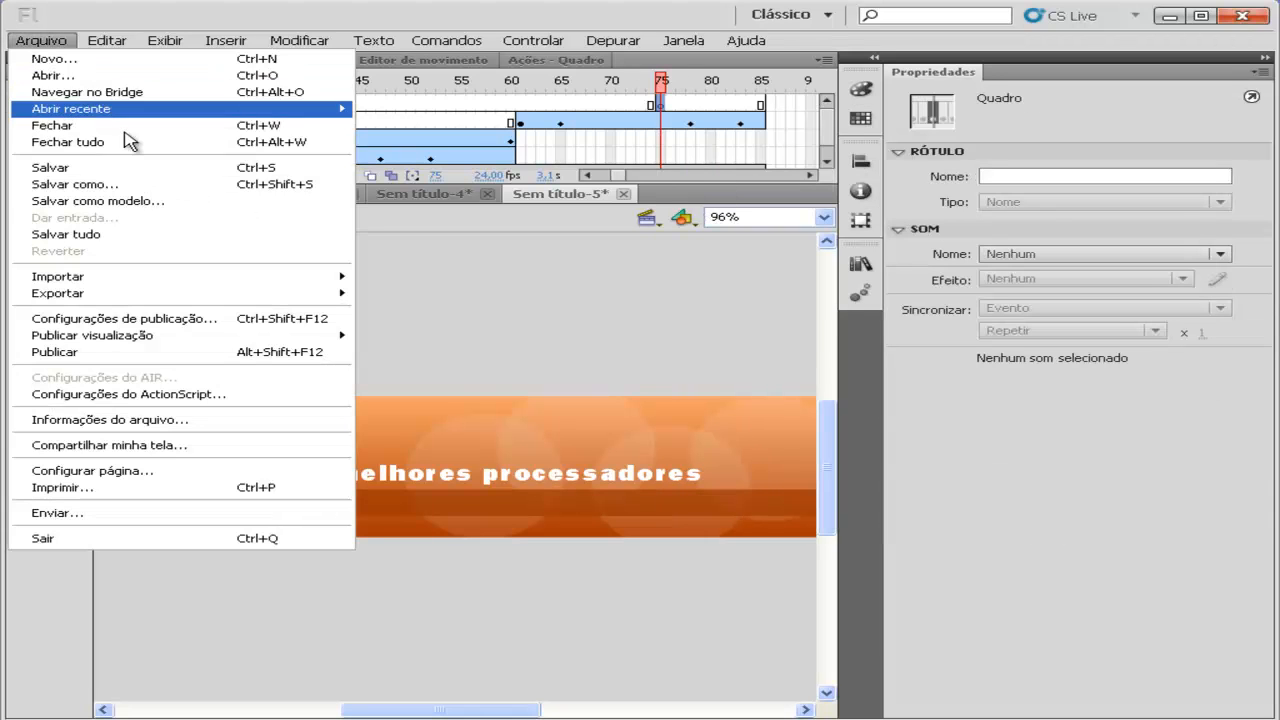
mouse_move(228, 283)
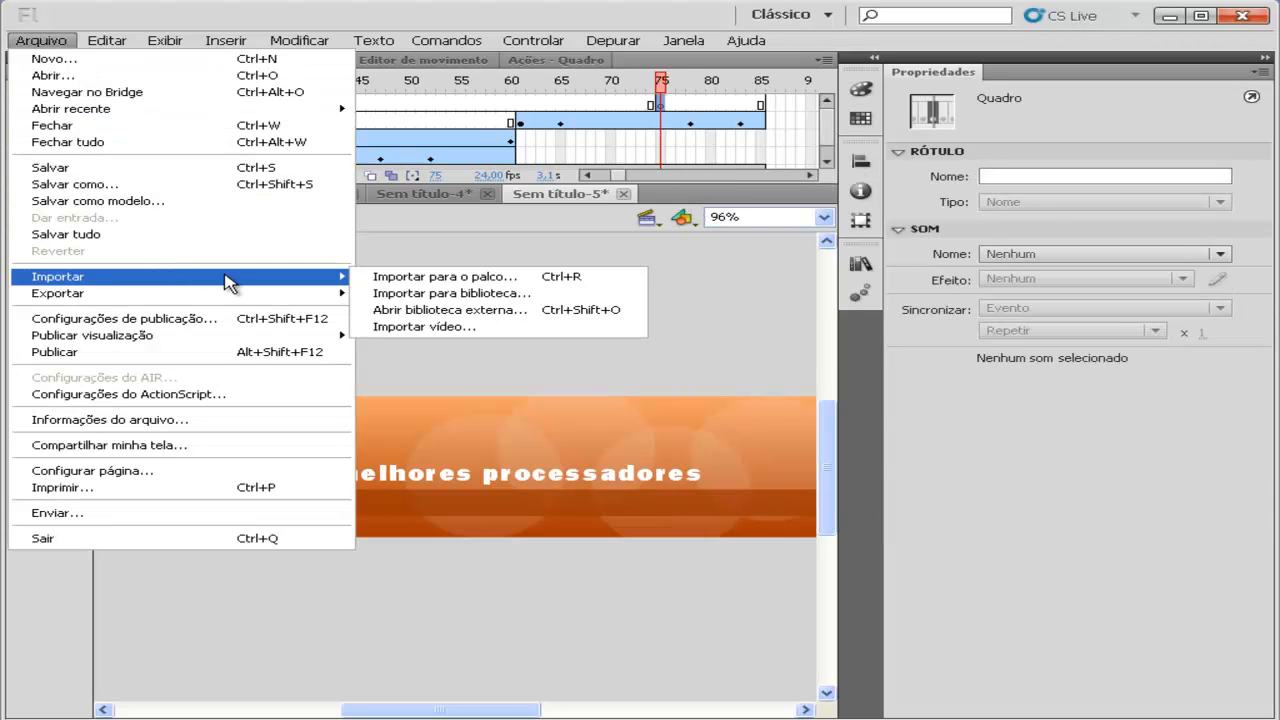
left_click(395, 277)
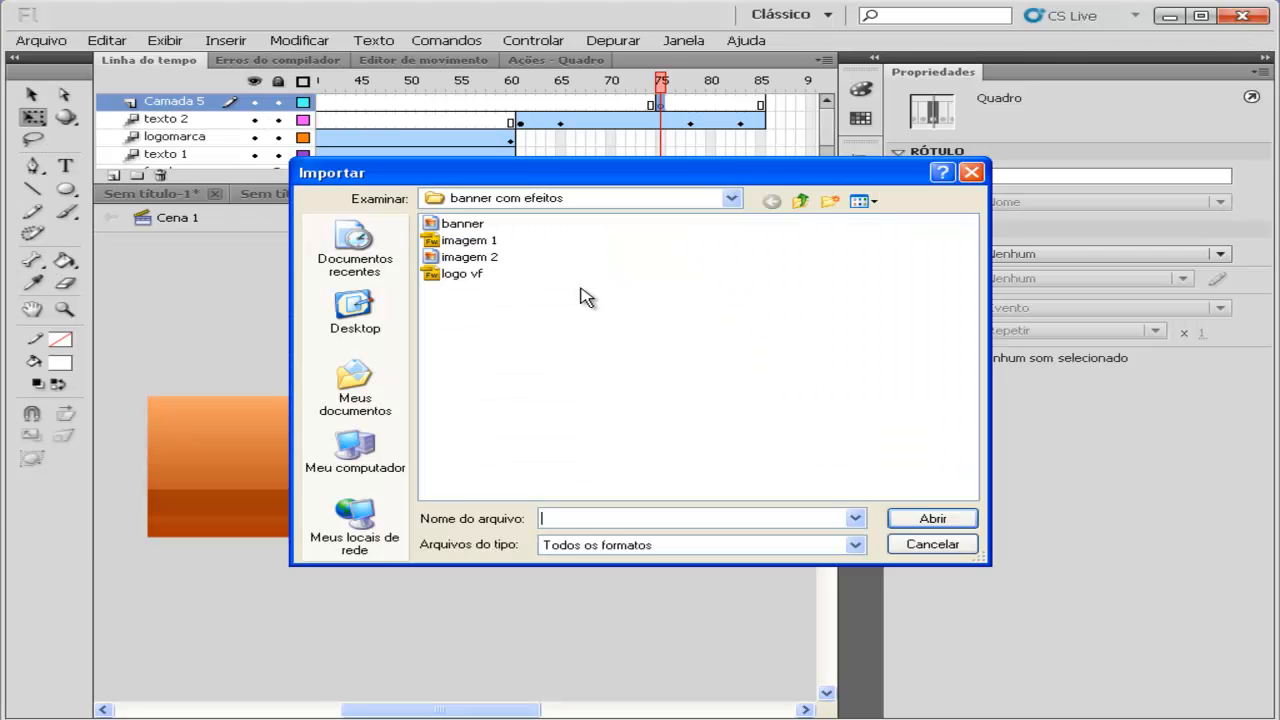
double_click(466, 242)
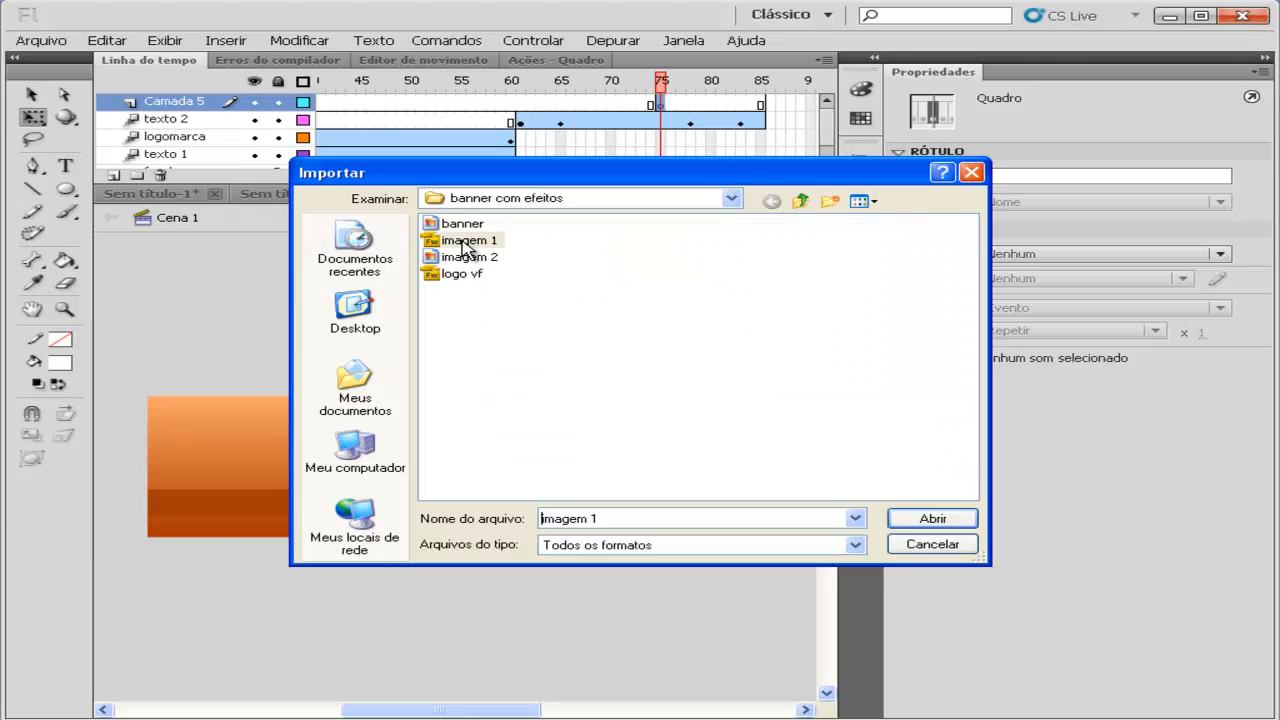
left_click_drag(272, 455, 276, 624)
scroll(277, 625, "down", 3)
left_click_drag(277, 505, 272, 577)
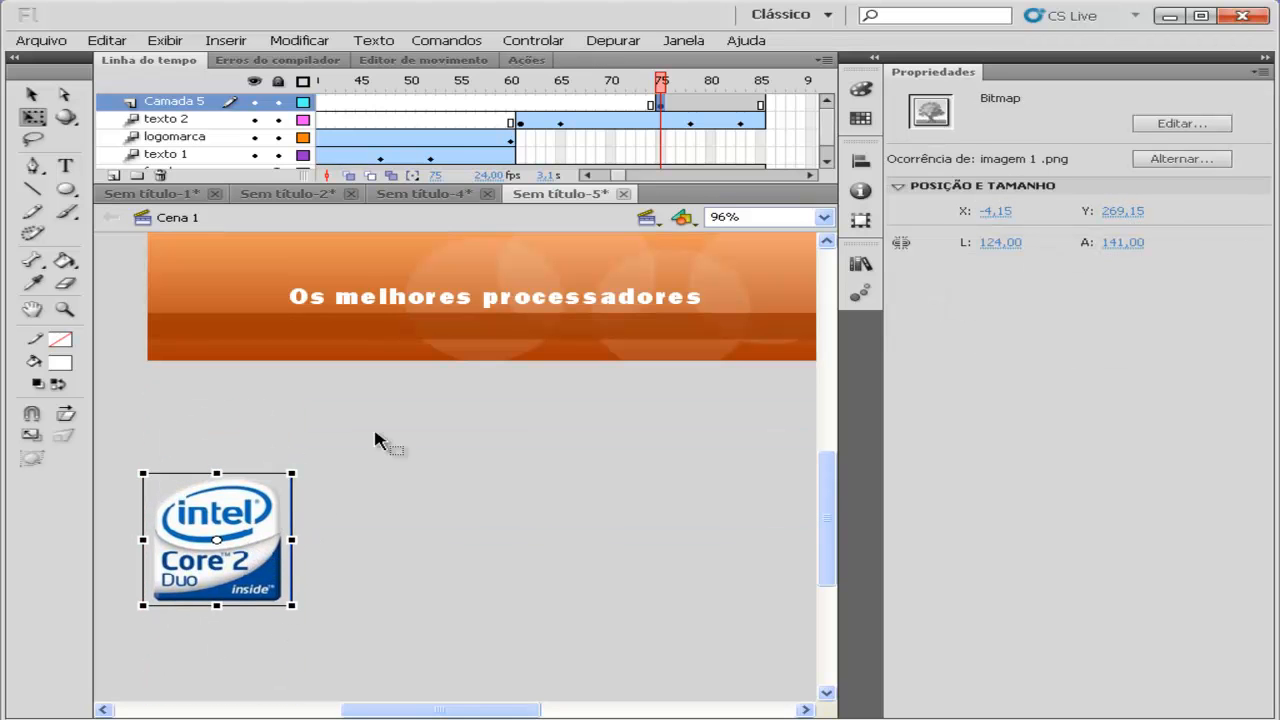
Apply the third "voar para dentro" blur motion preset to the processor image so it flies up into the banner.
left_click(684, 40)
left_click(795, 203)
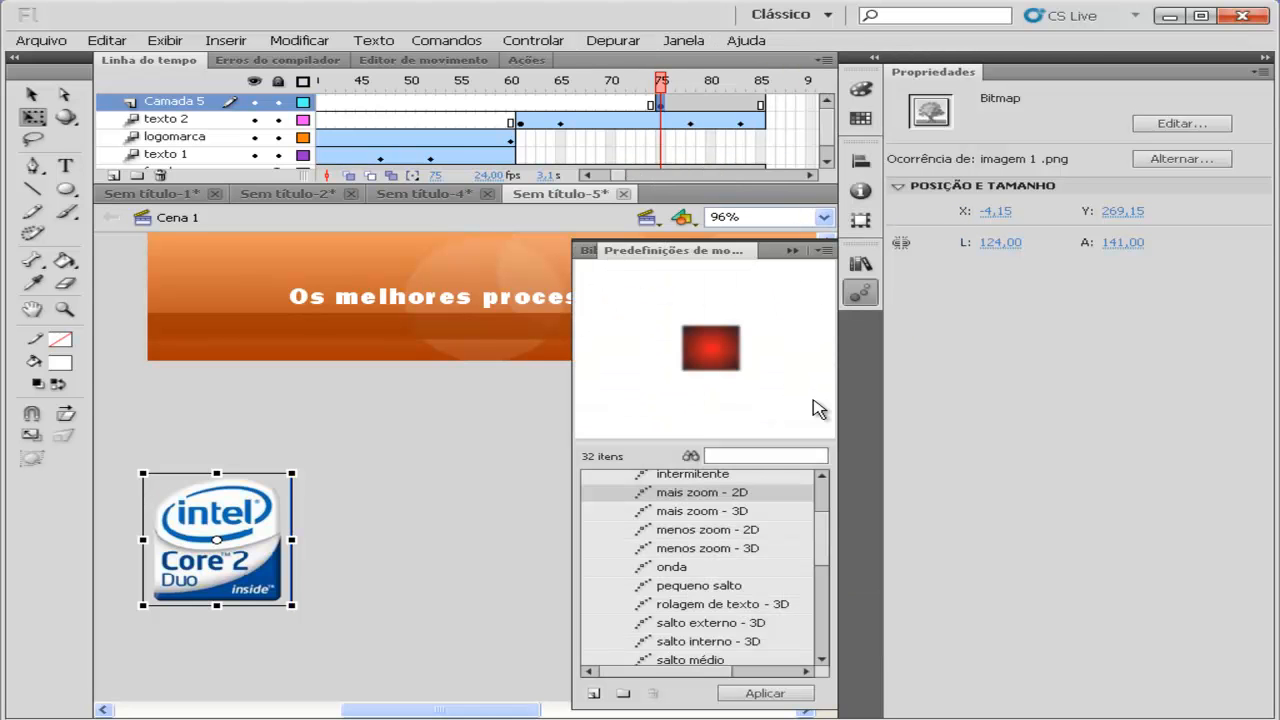
scroll(822, 512, "up", 2)
left_click_drag(822, 527, 822, 612)
left_click(748, 551)
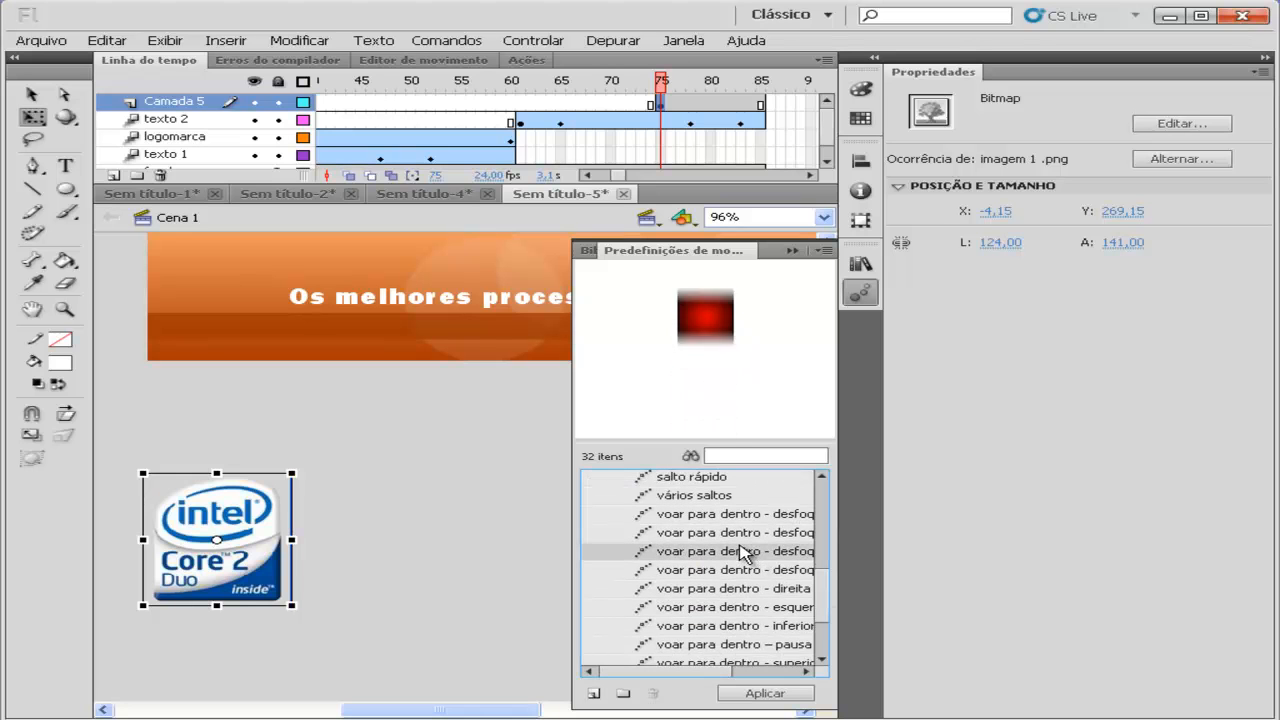
left_click(766, 697)
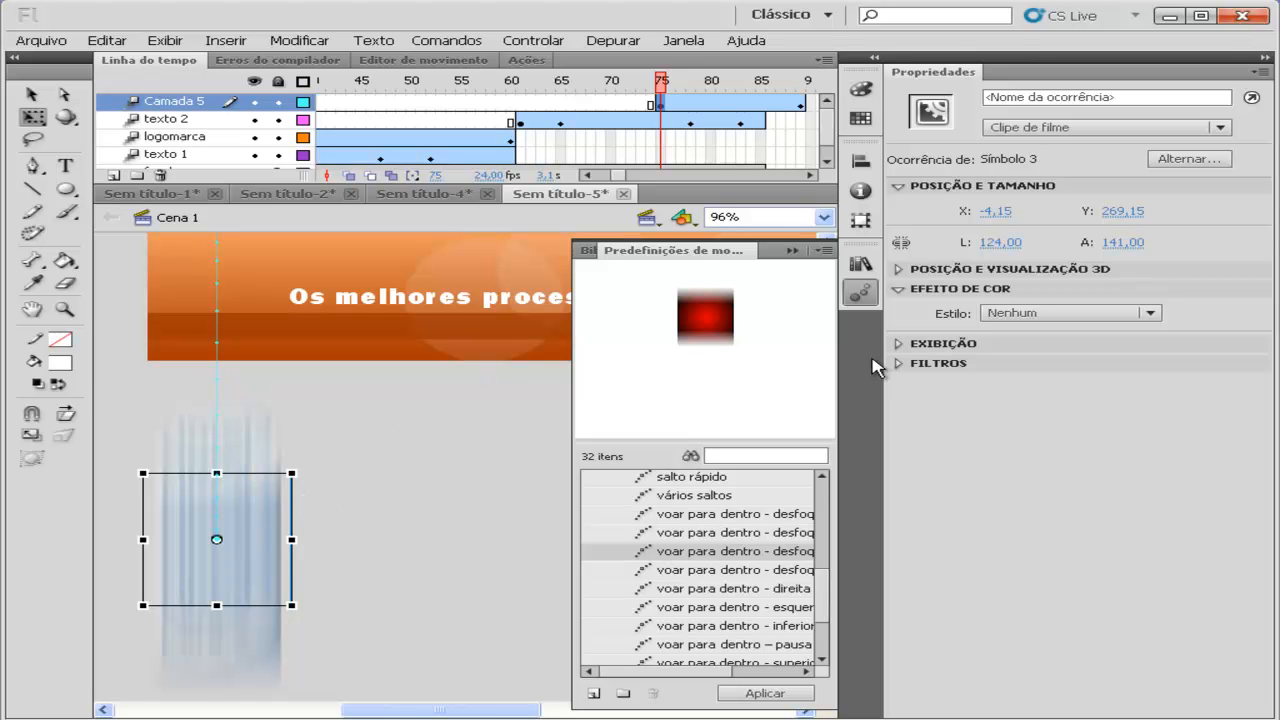
left_click(470, 470)
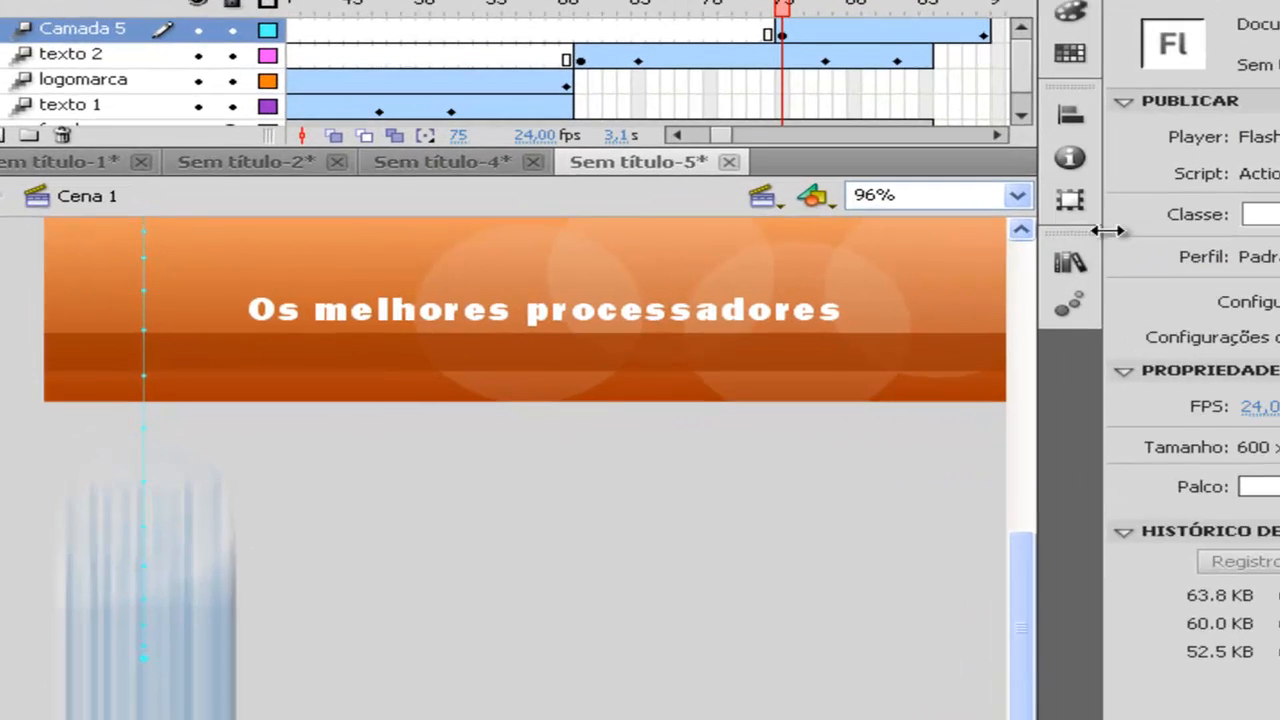
left_click(824, 240)
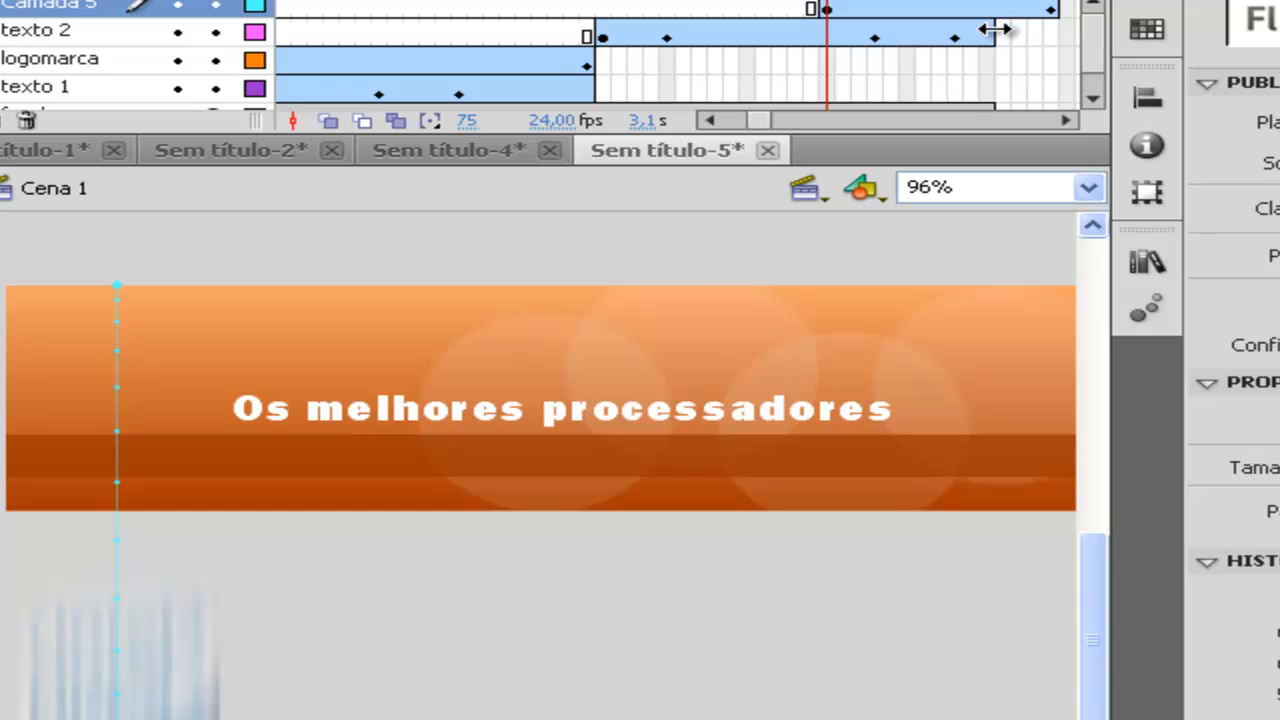
Move the processor image up inside the banner's left end at the "Camada 5" keyframes 88 and 89, at about X 4, Y 0 on frame 89.
left_click(1066, 120)
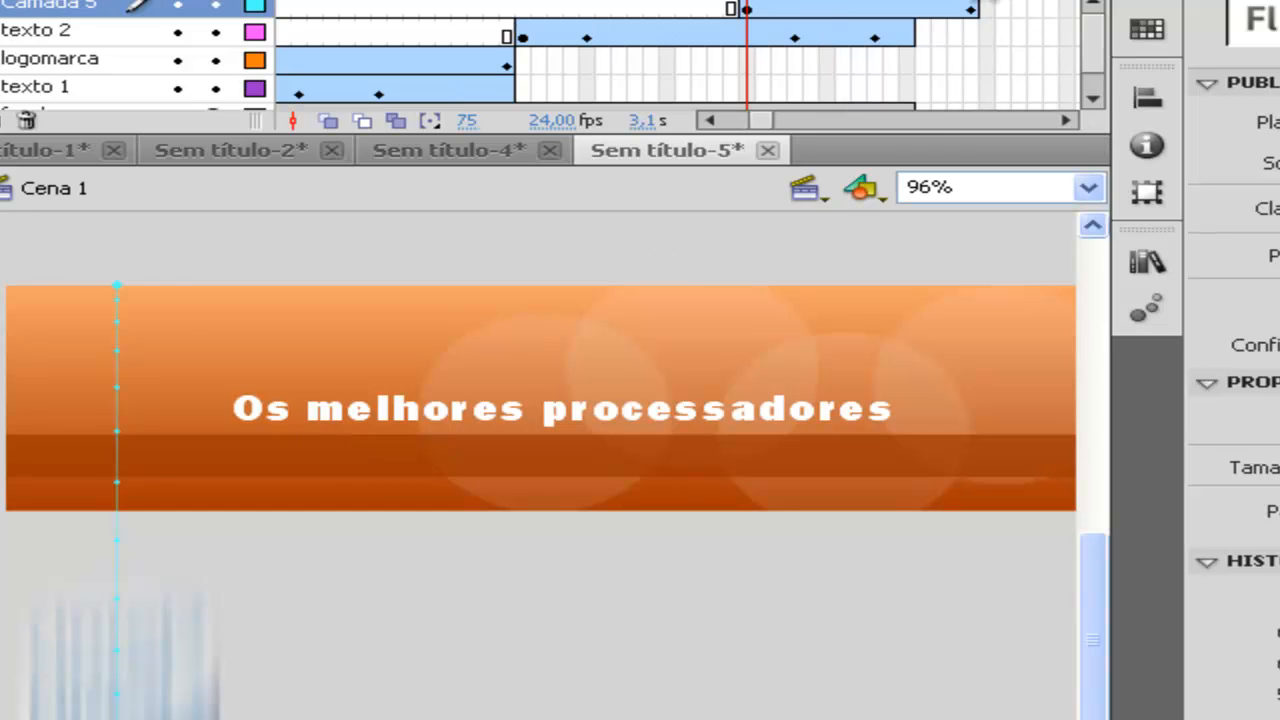
left_click(964, 12)
left_click_drag(151, 334, 183, 401)
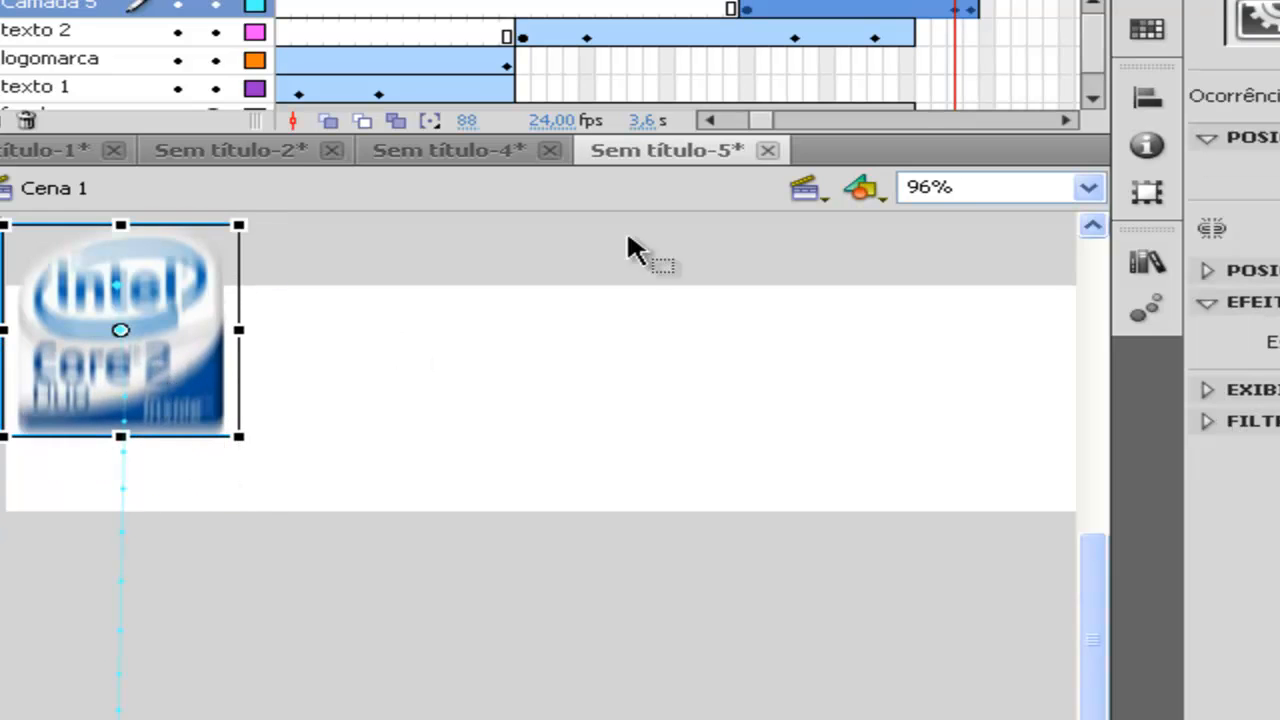
left_click(972, 8)
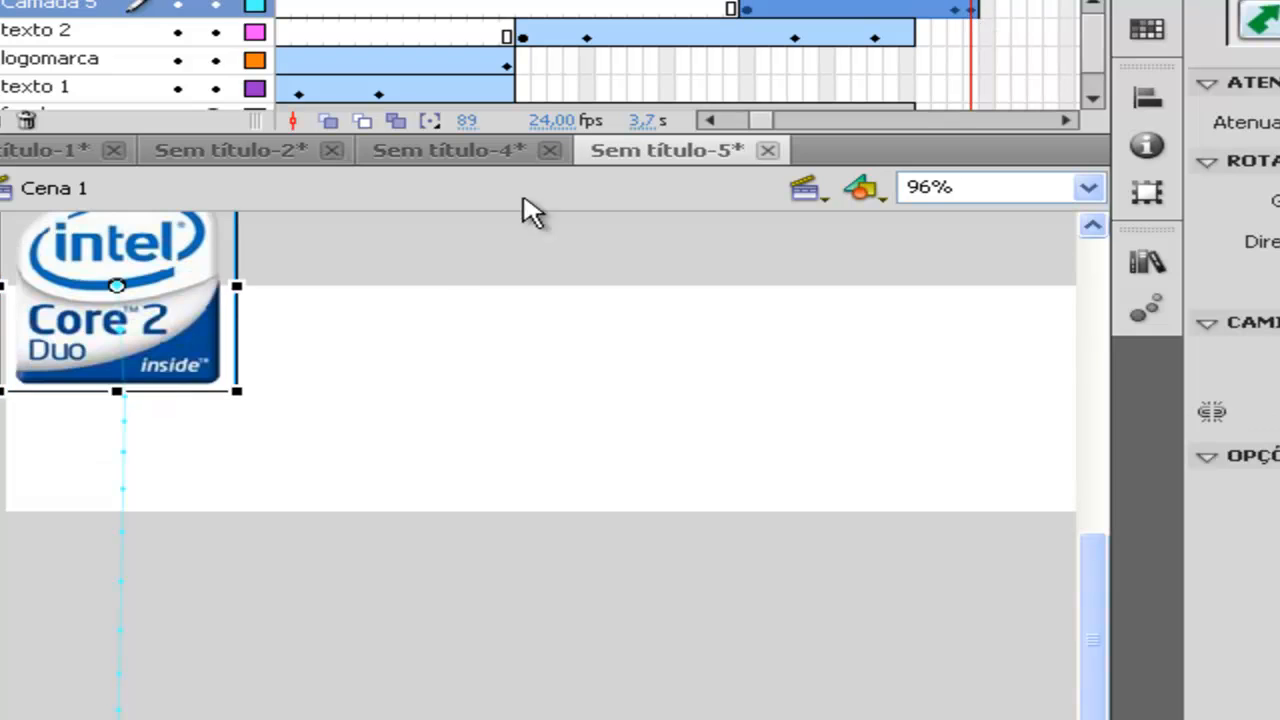
left_click_drag(189, 343, 201, 434)
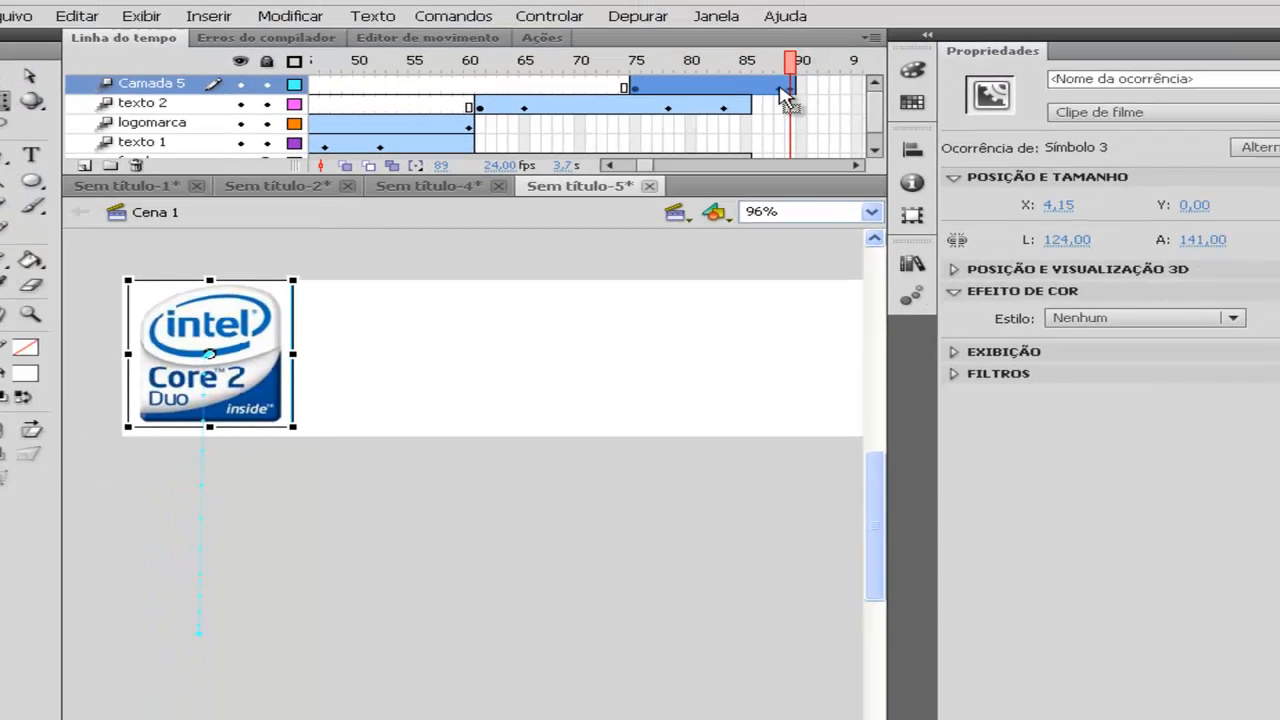
left_click(959, 14)
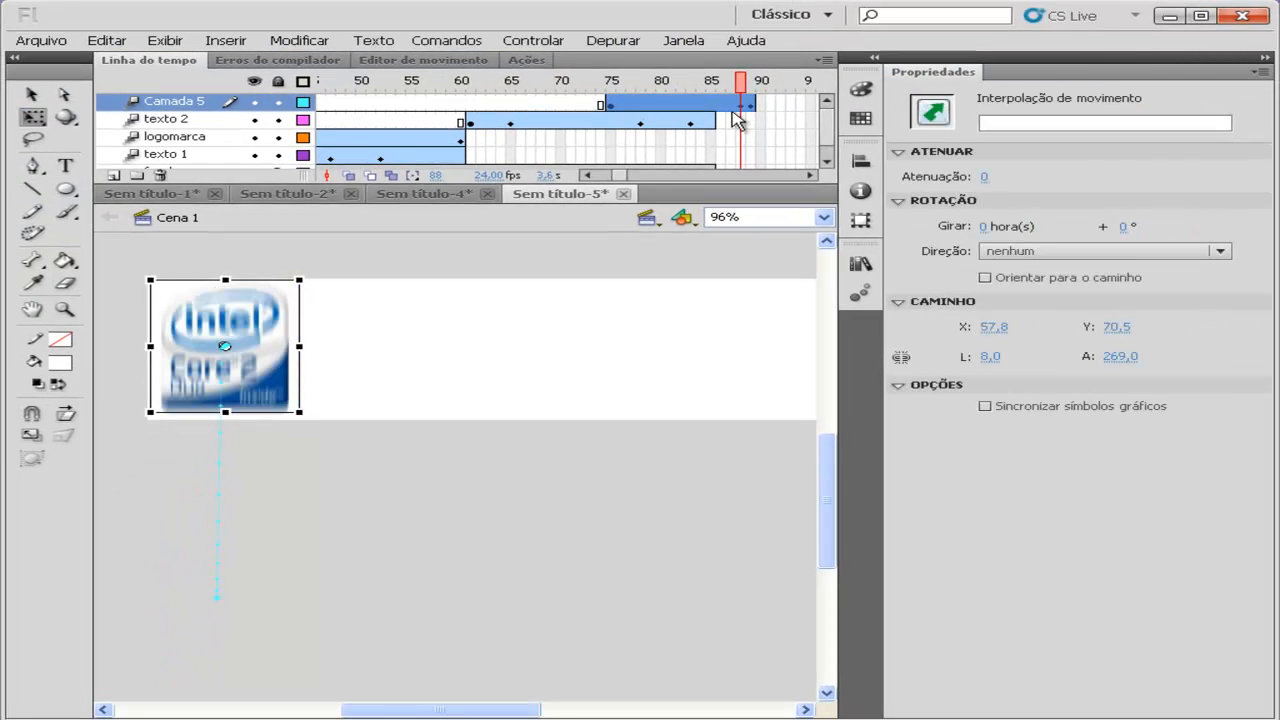
key(".")
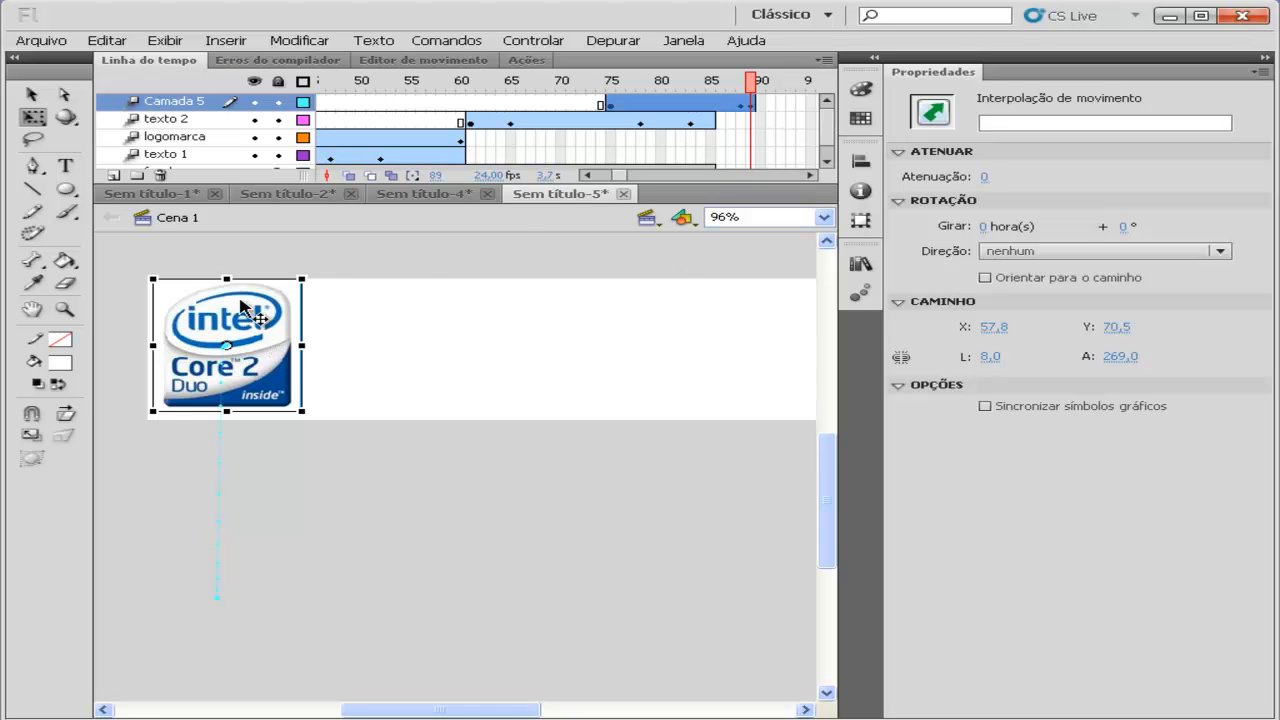
Extend the "texto 2" and "fundo" layers to frame 89.
right_click(751, 120)
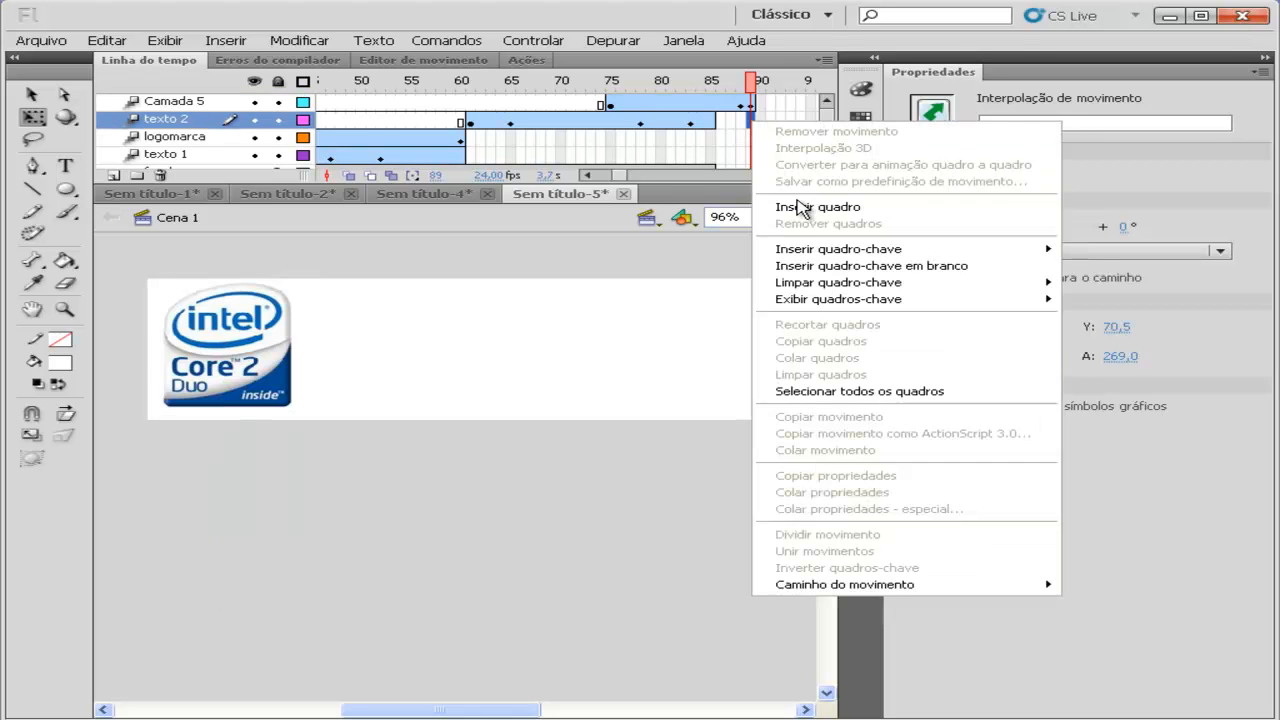
left_click(797, 206)
scroll(757, 130, "down", 1)
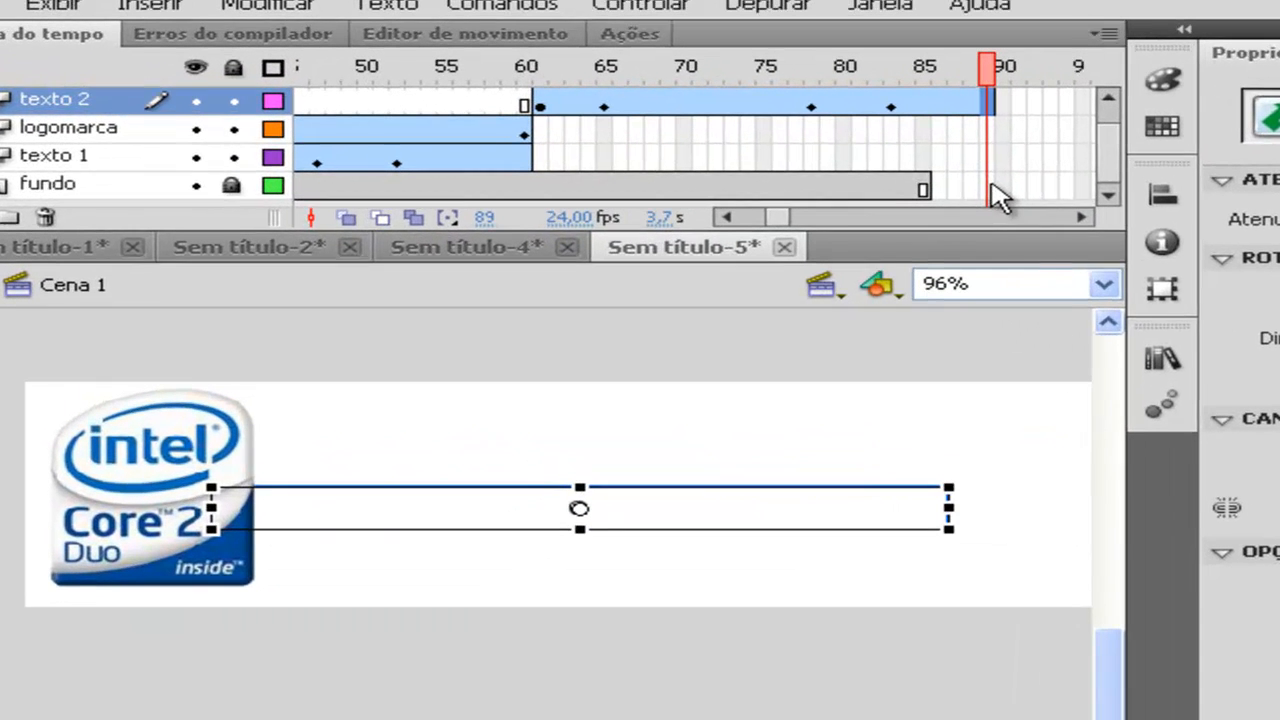
right_click(750, 155)
left_click(1046, 298)
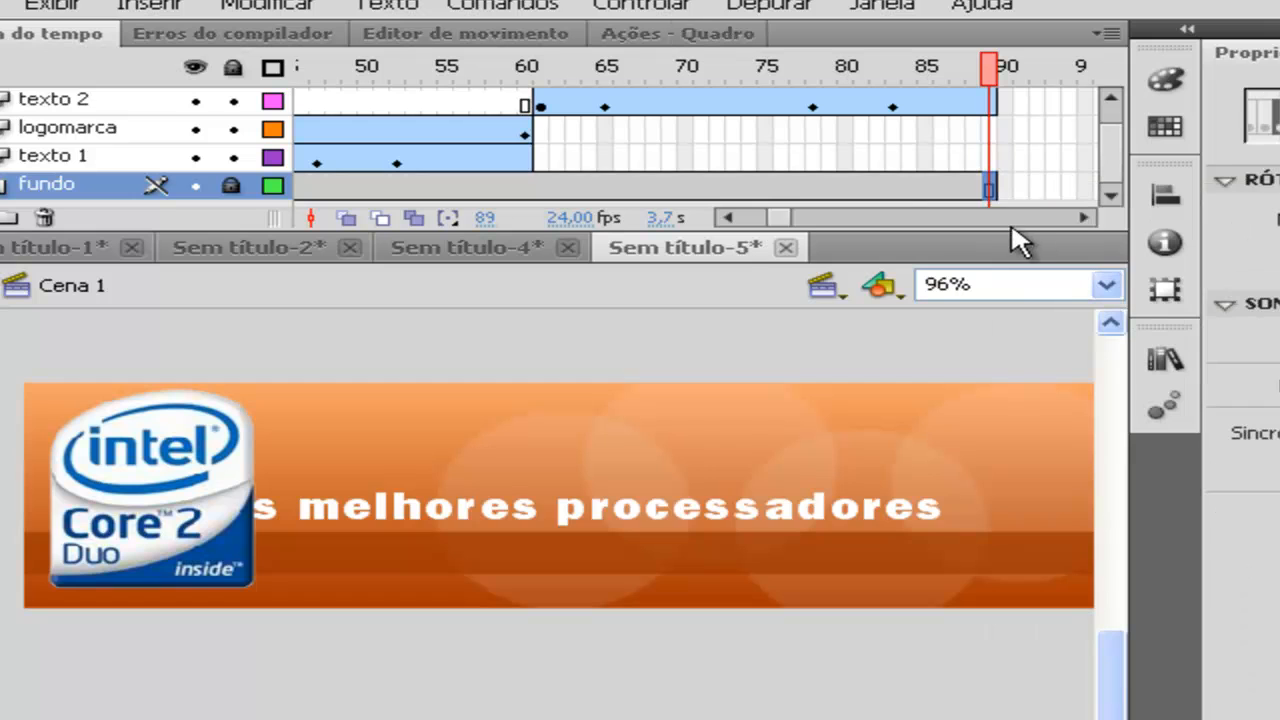
Shift the processor image to the banner's left edge at frame 89 and shrink the "Os melhores processadores" text at frame 83.
left_click_drag(212, 516, 200, 517)
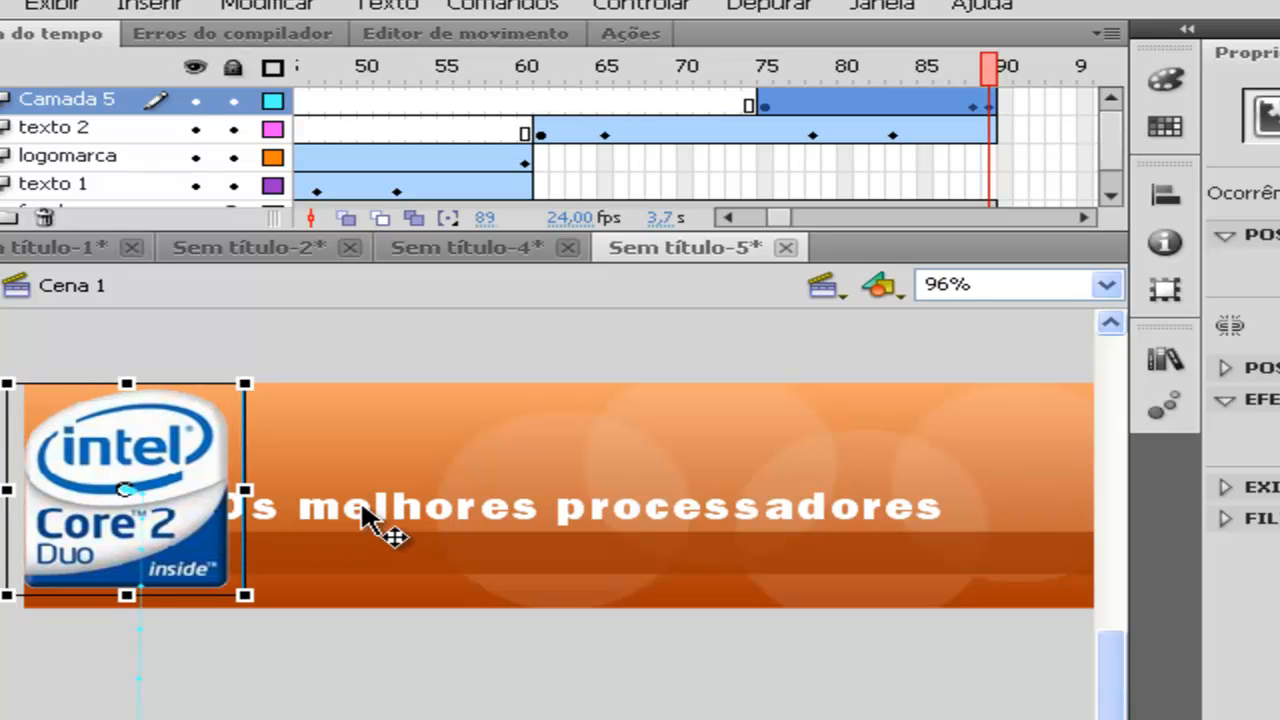
left_click(370, 512)
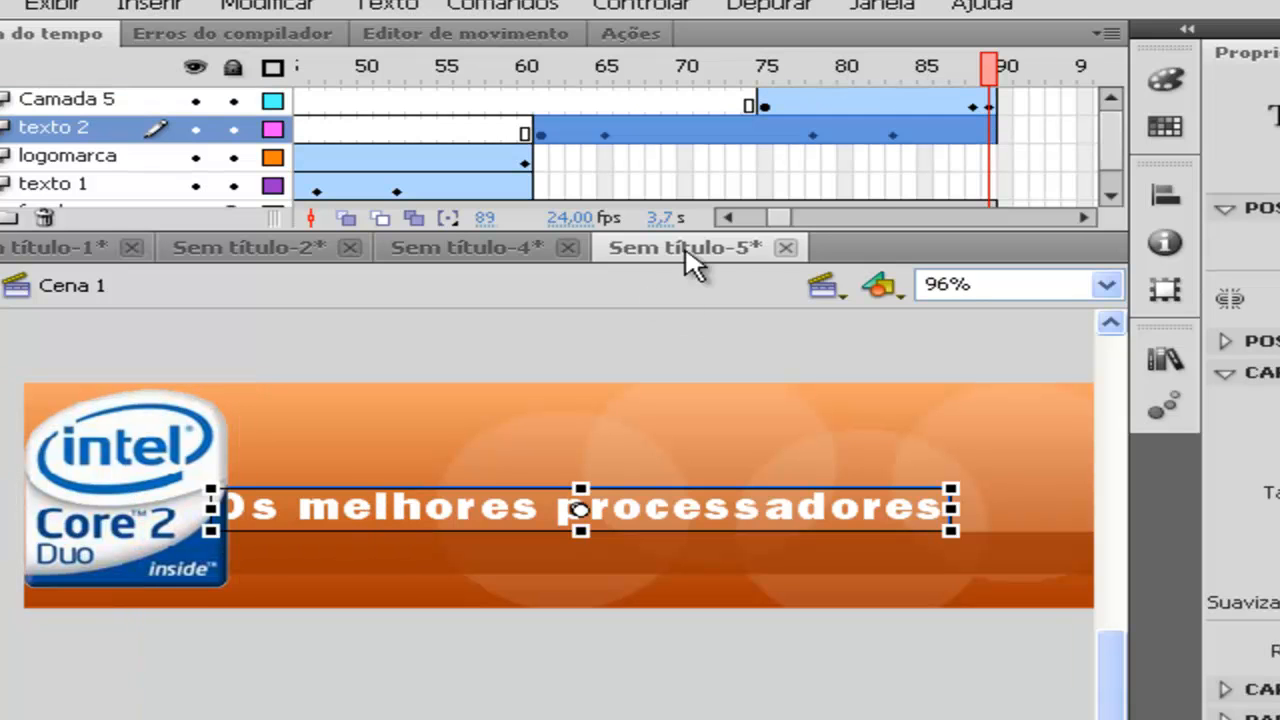
left_click(894, 134)
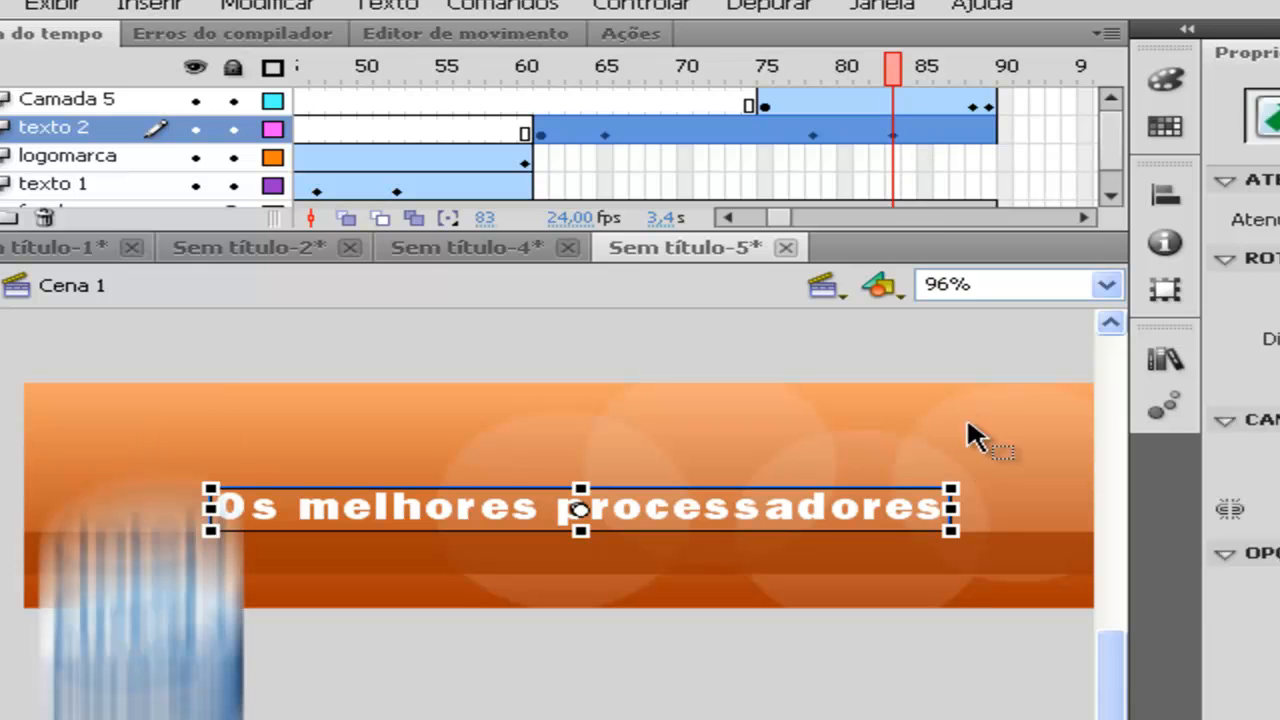
left_click_drag(949, 527, 873, 527)
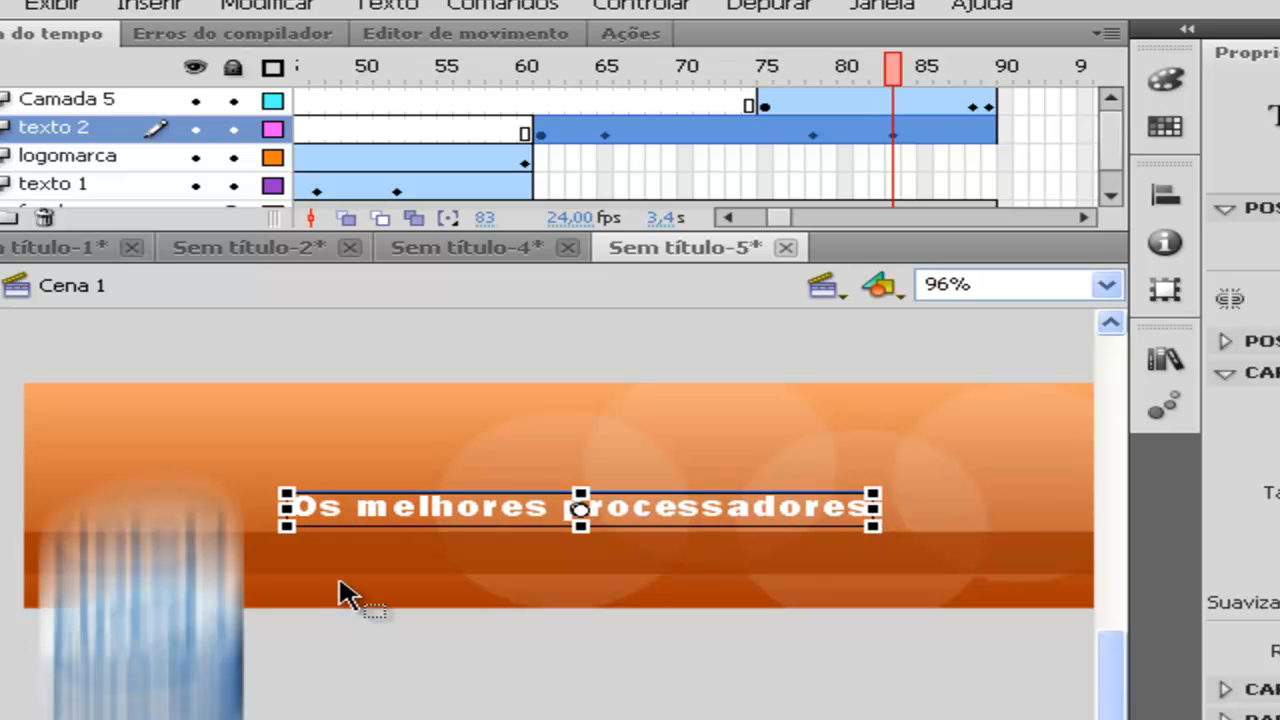
Insert a new layer above "Camada 5" and add a keyframe at its frame 75.
left_click(990, 106)
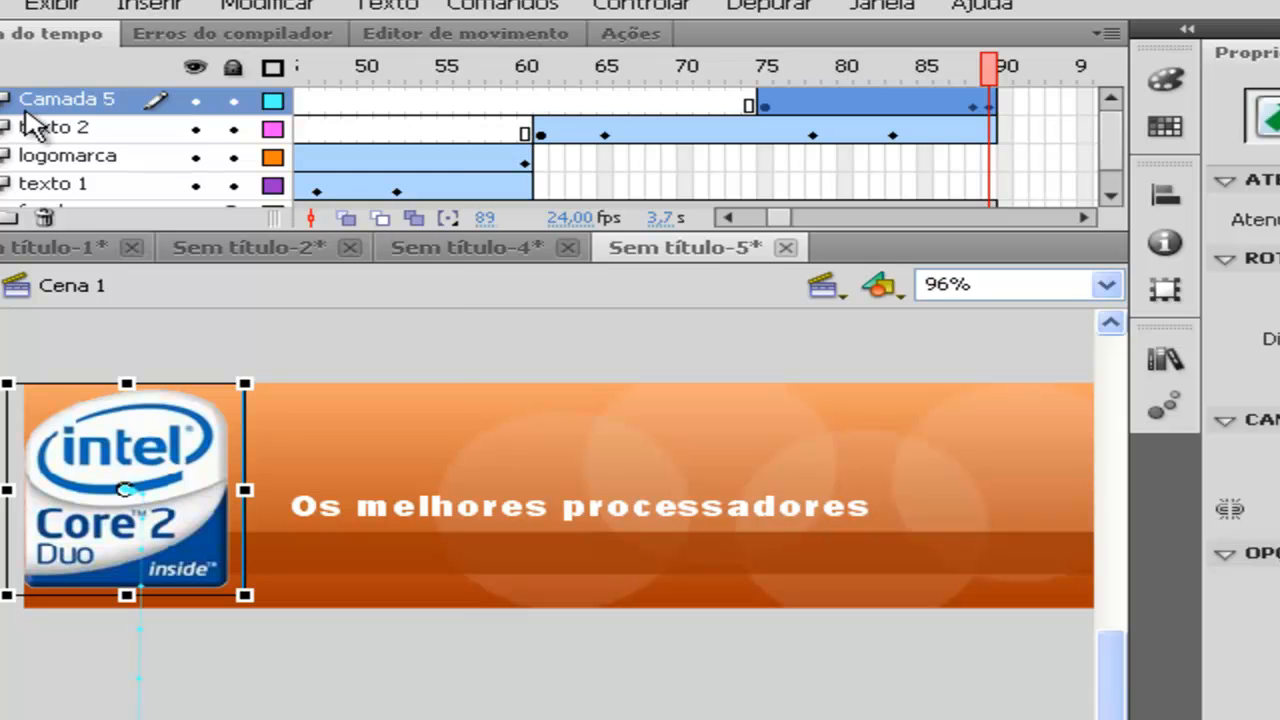
right_click(28, 104)
left_click(160, 220)
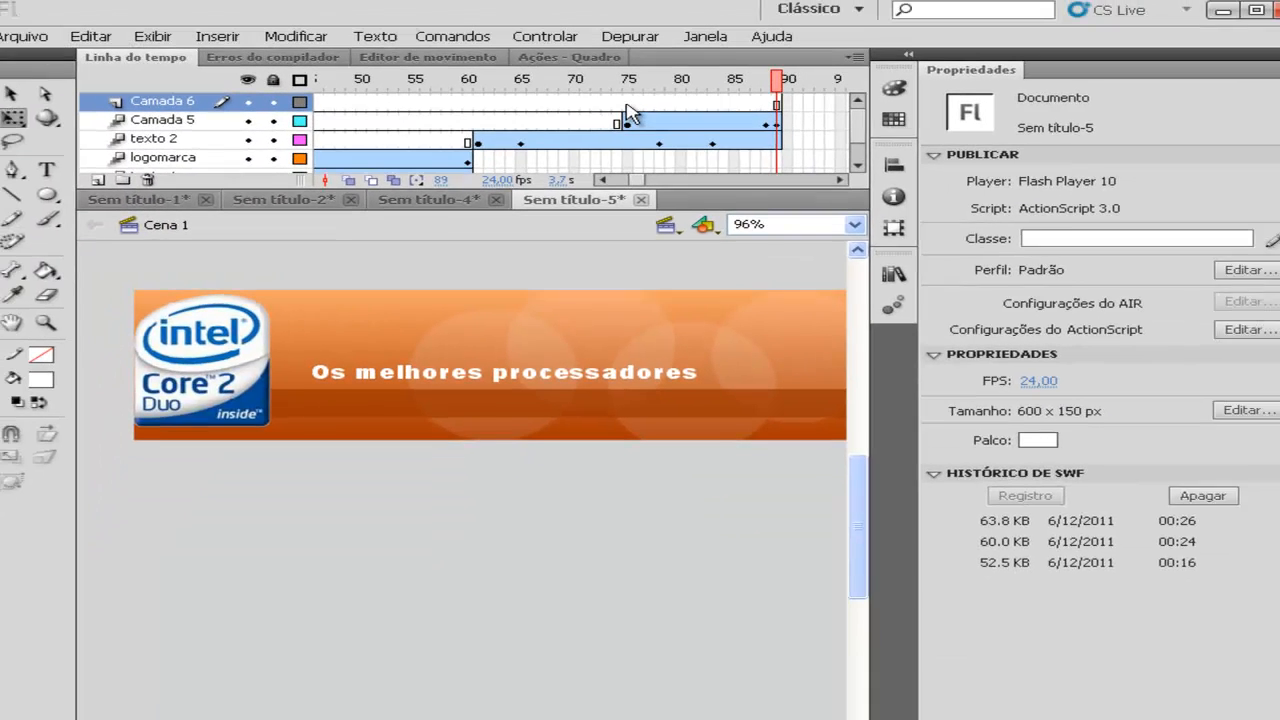
left_click(767, 103)
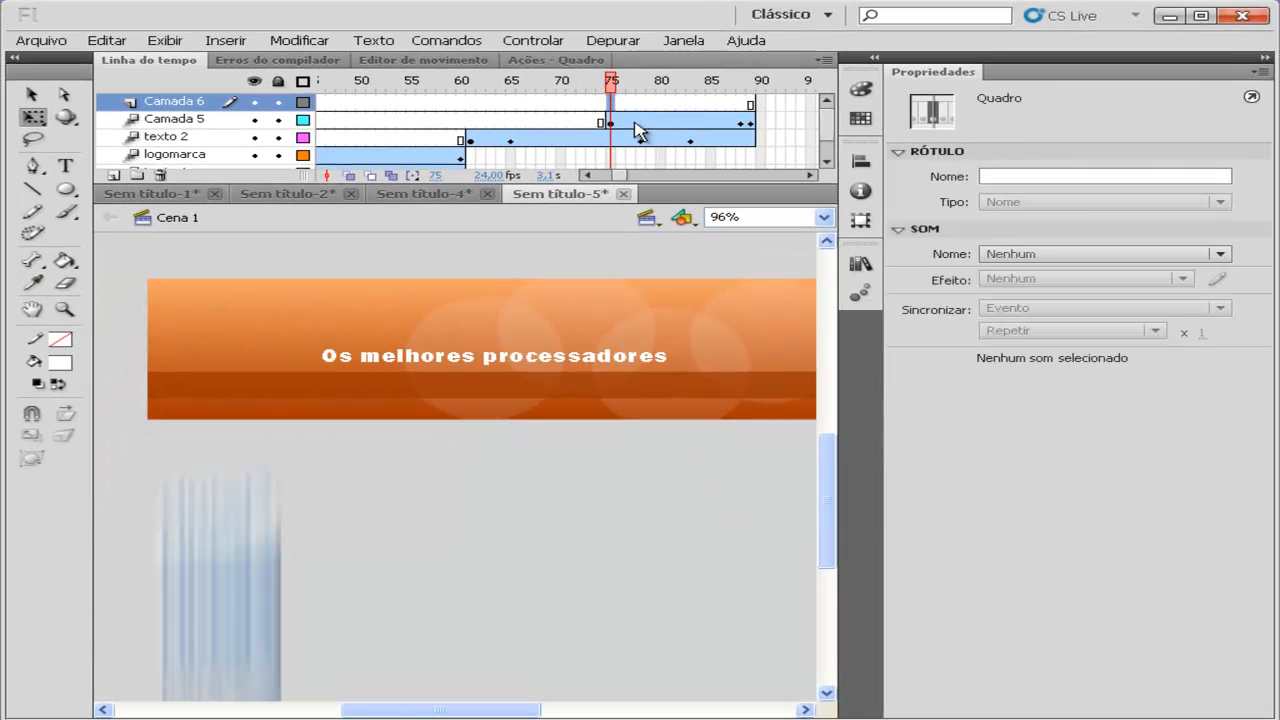
right_click(612, 106)
left_click(662, 216)
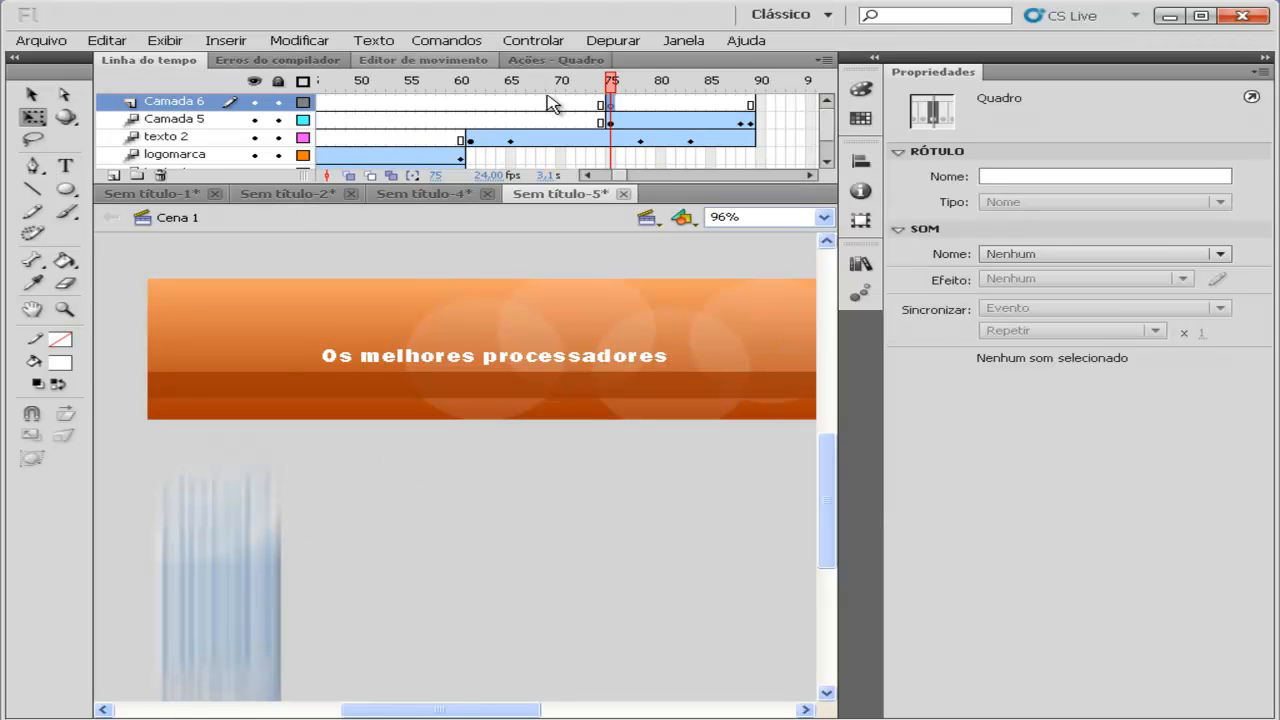
Import "imagem 2" to the stage on frame 75 of the new layer.
left_click(41, 40)
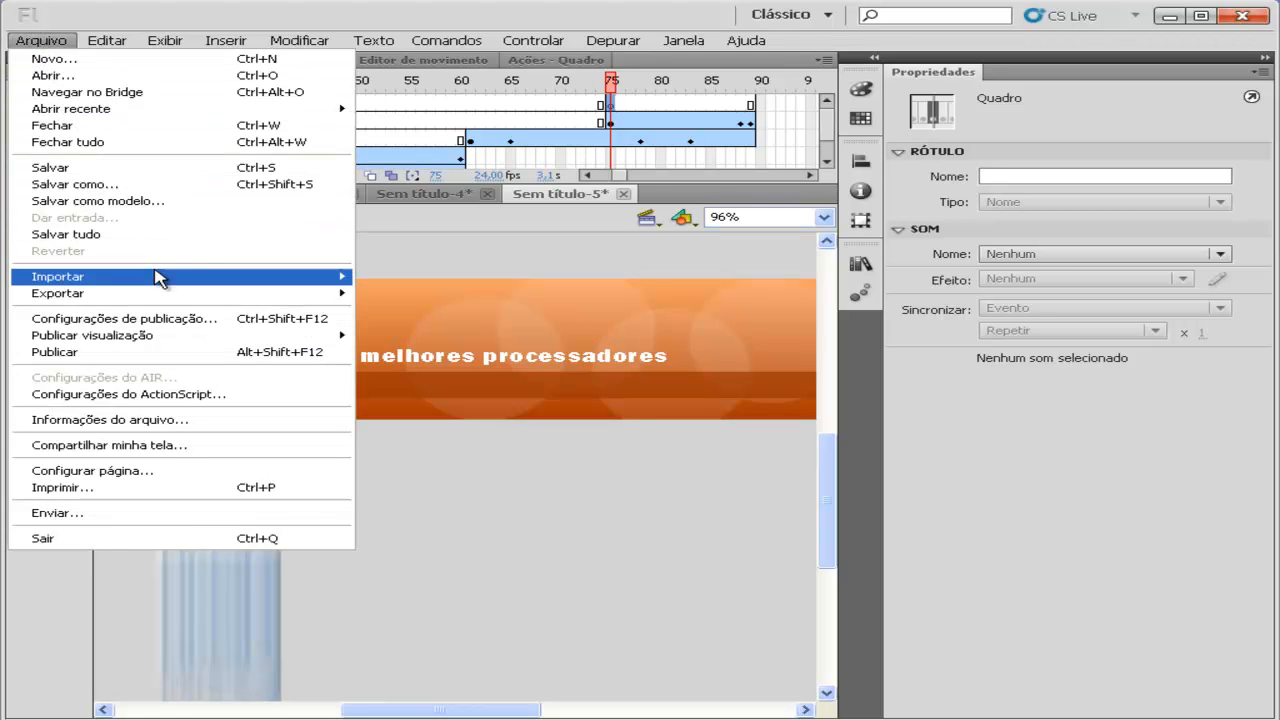
mouse_move(278, 276)
left_click(428, 274)
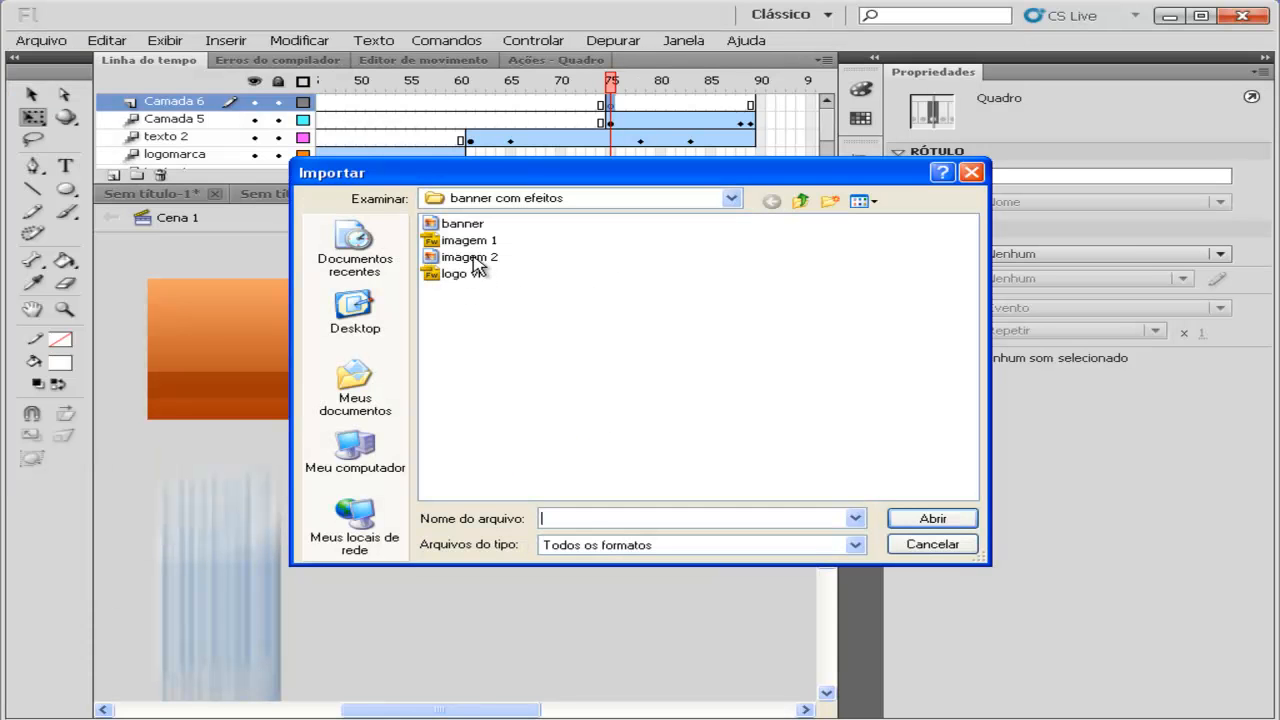
left_click(470, 257)
left_click(920, 515)
Place the Intel image above the banner's right end at about X 454, Y -218.
left_click(519, 510)
left_click_drag(500, 480, 749, 302)
scroll(829, 243, "up", 3)
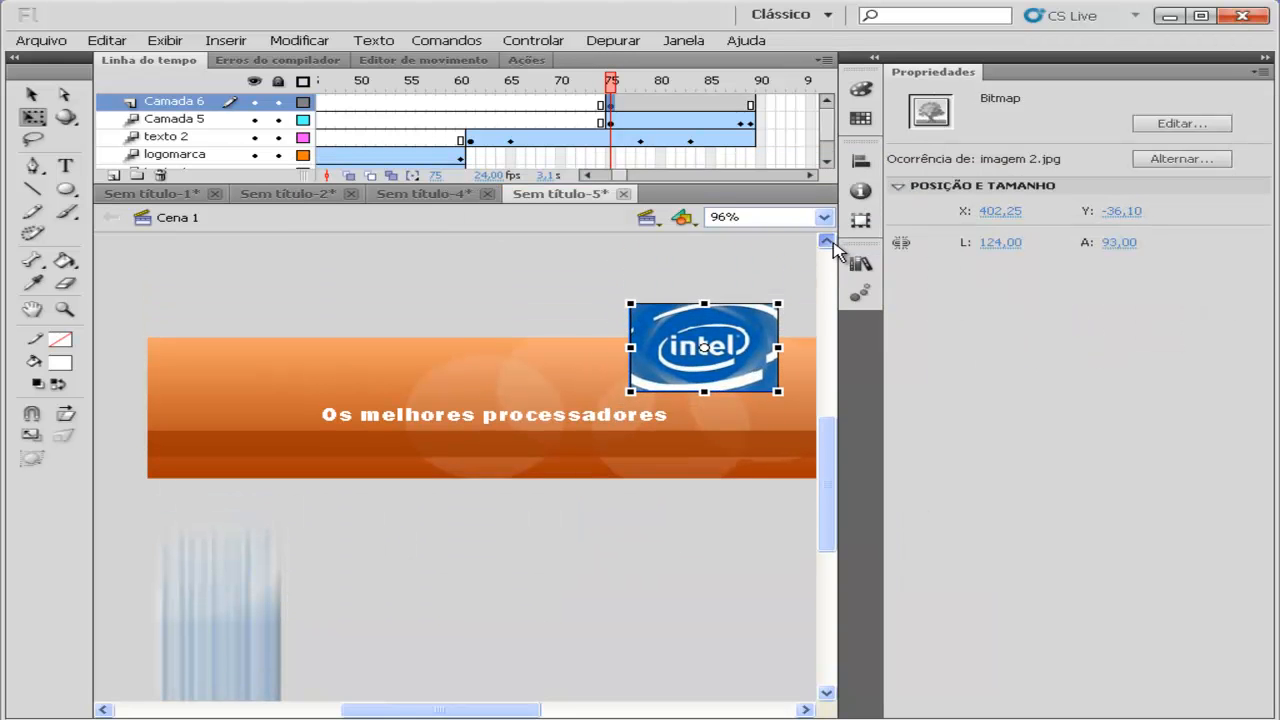
left_click_drag(728, 398, 760, 290)
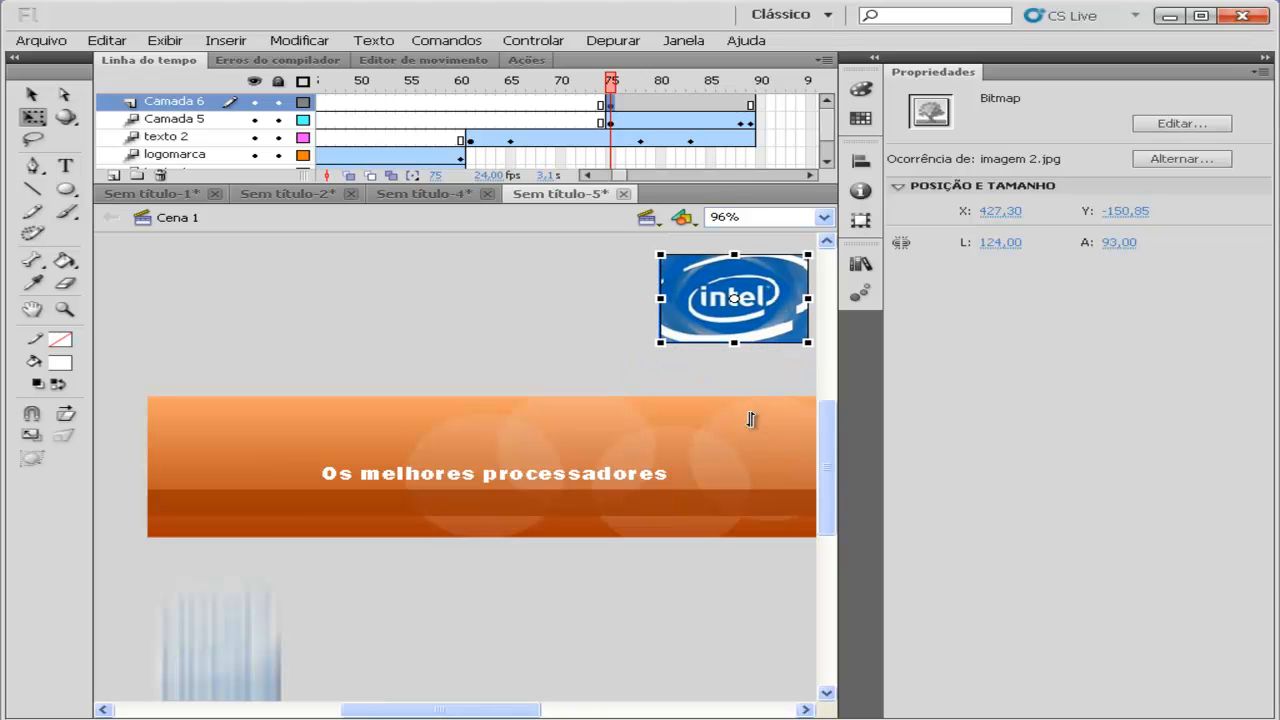
scroll(828, 245, "up", 2)
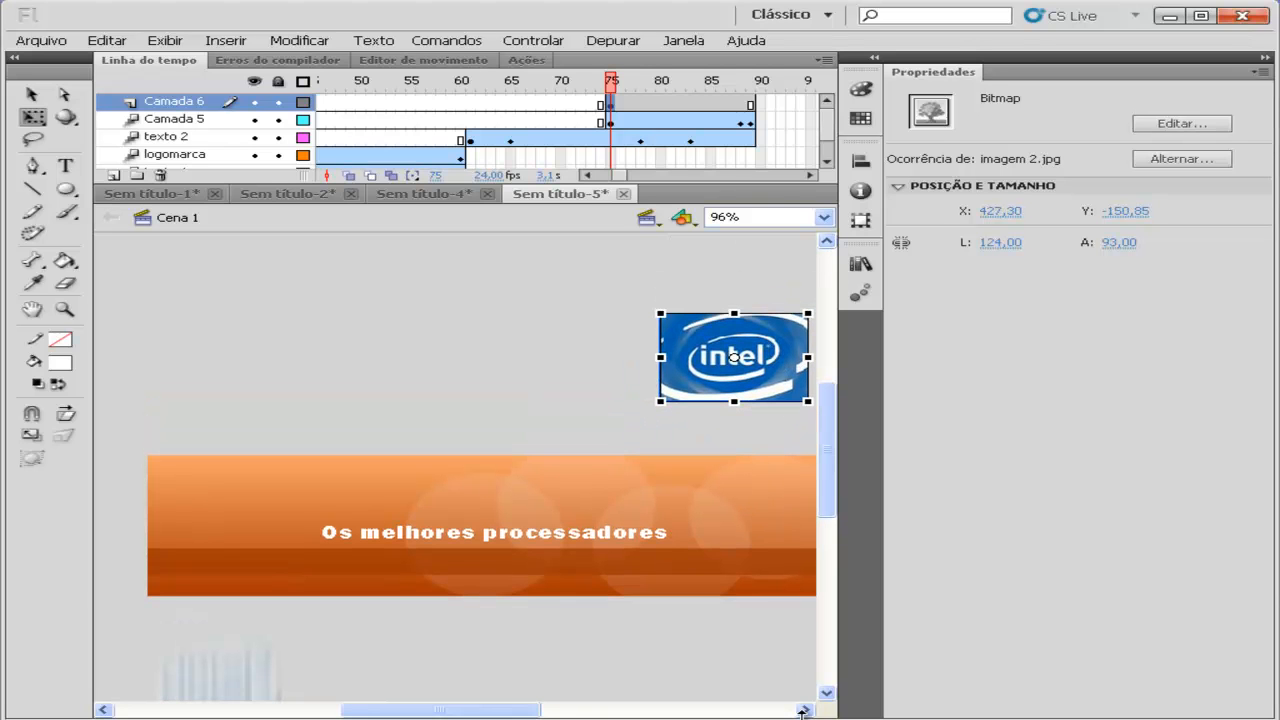
scroll(801, 712, "right", 3)
left_click_drag(655, 383, 688, 320)
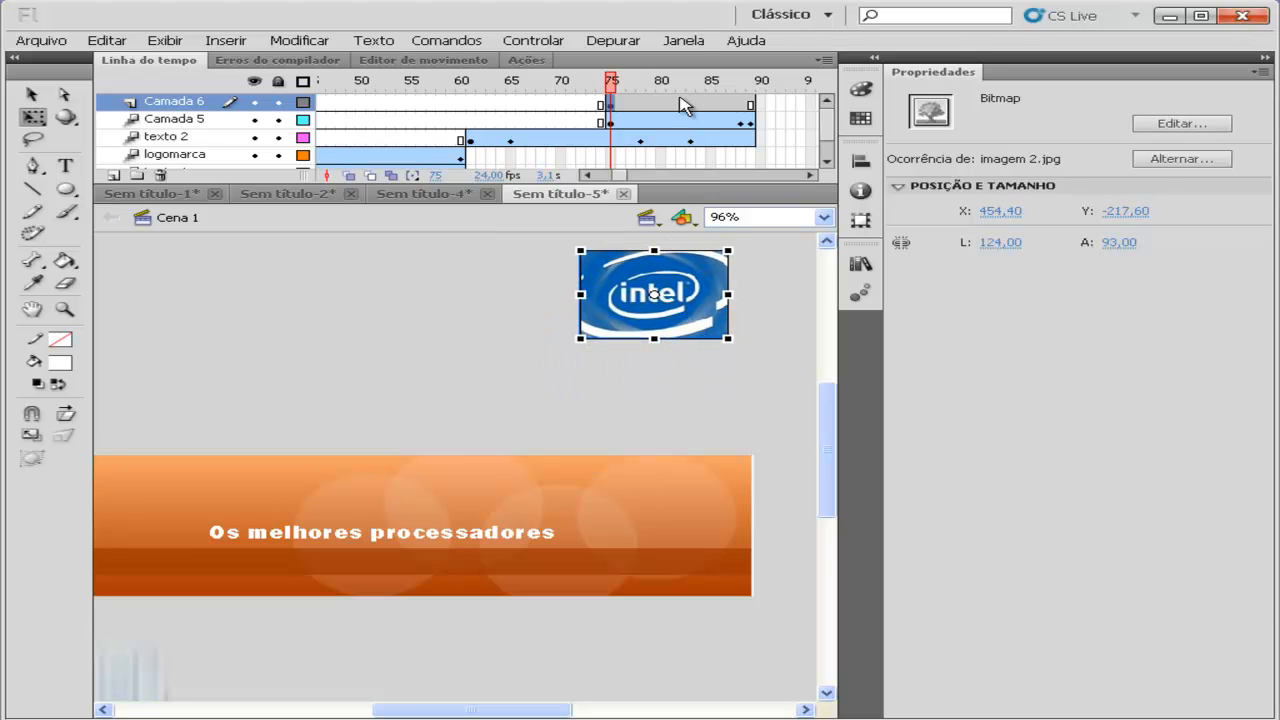
Apply the fourth "voar para dentro" blur motion preset to the Intel image so it flies down into the banner.
left_click(683, 40)
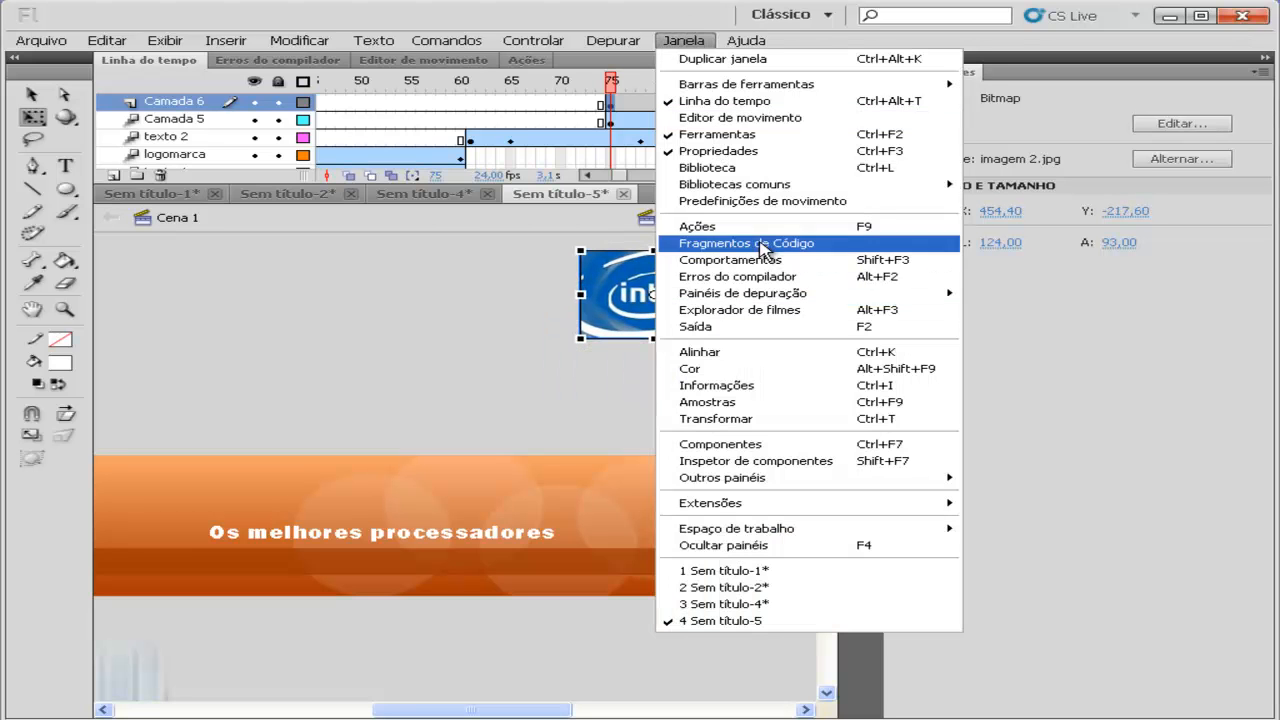
left_click(760, 201)
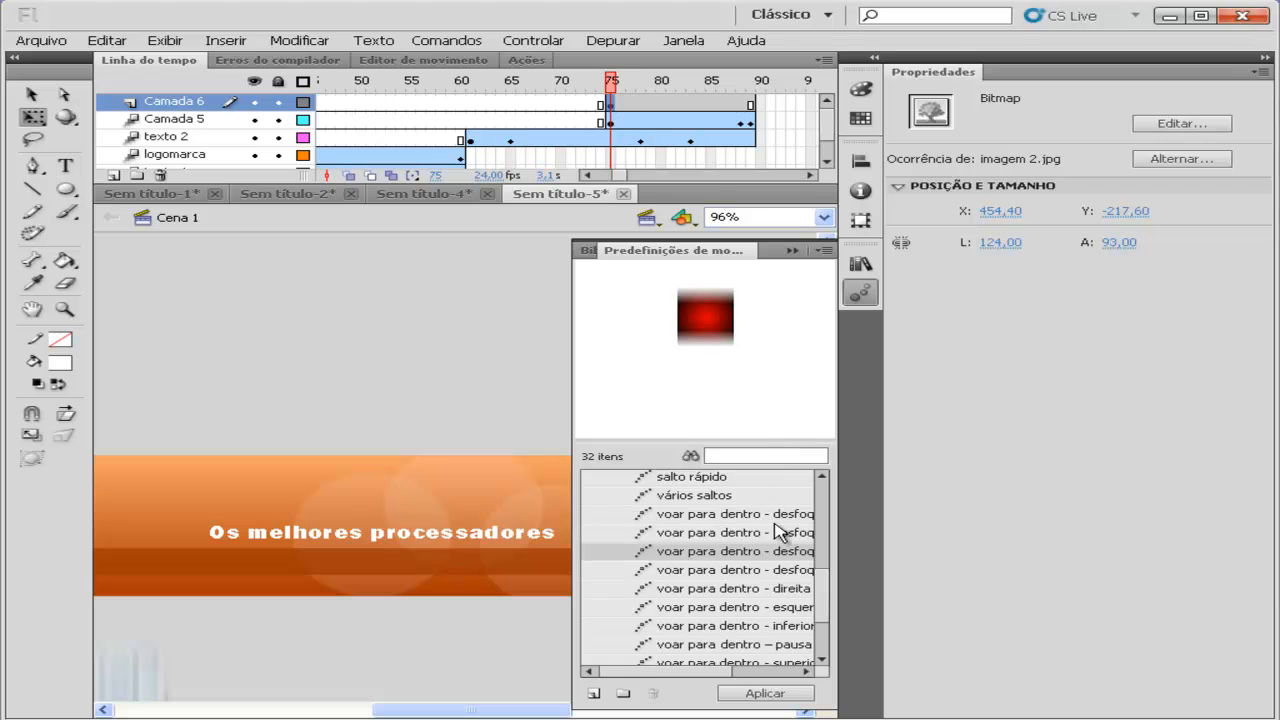
left_click(790, 570)
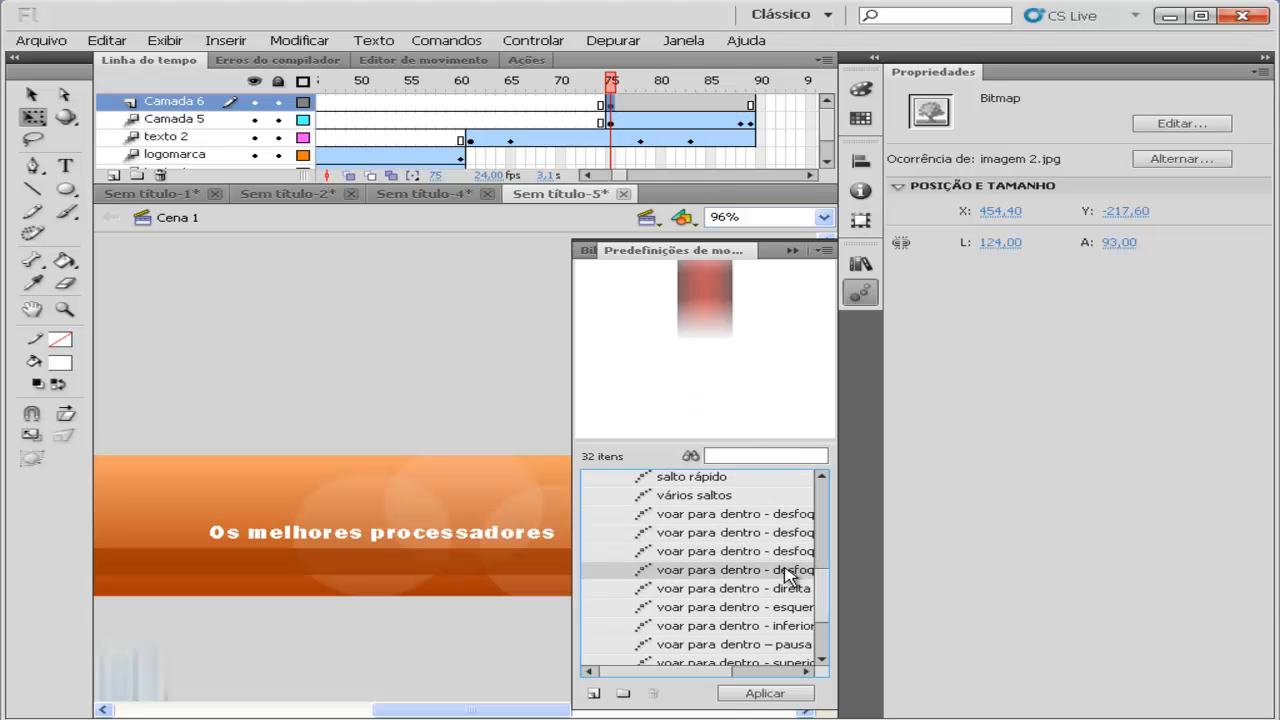
left_click(766, 691)
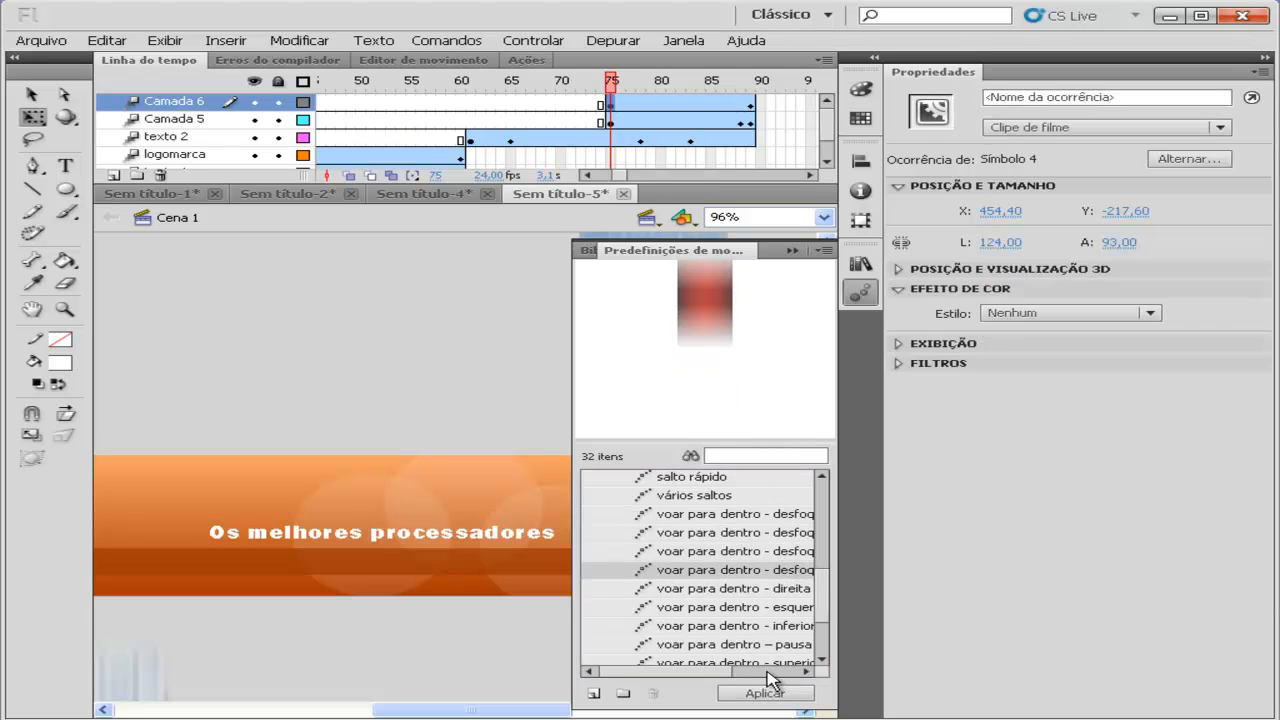
left_click(570, 397)
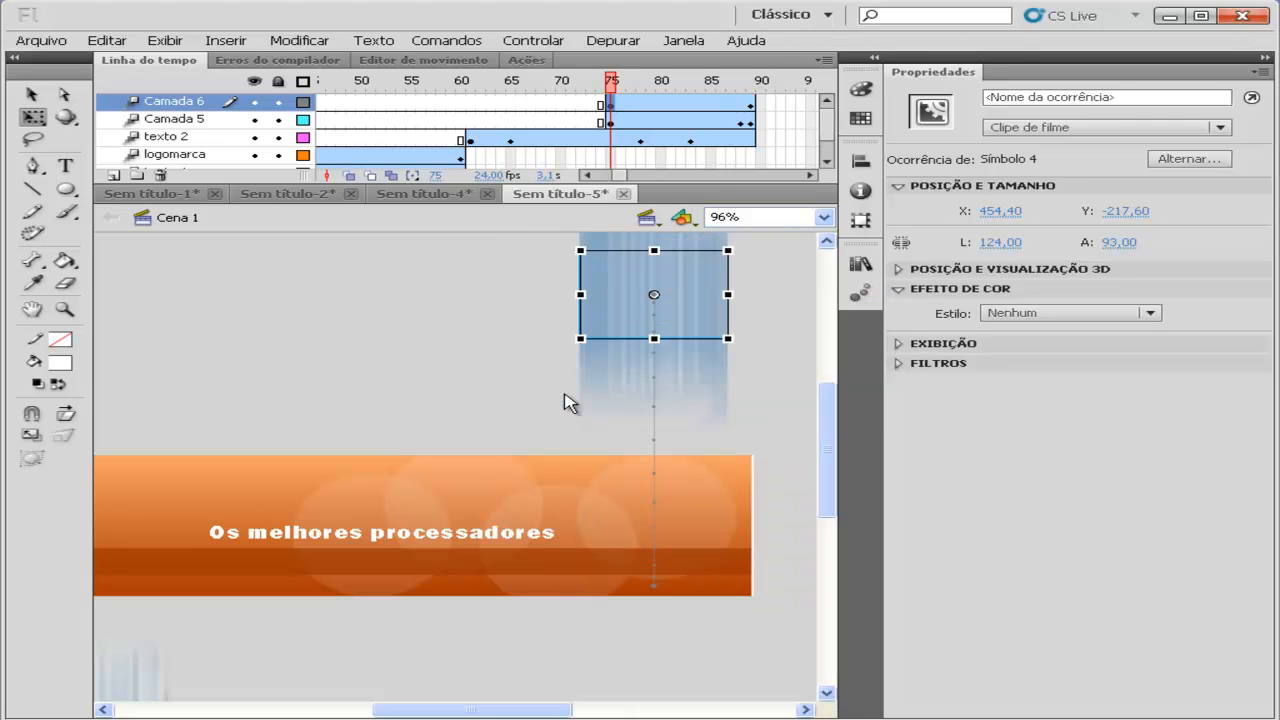
Position the Intel image inside the banner's right end at frame 89, about X 461, Y 42, and preview the movie.
left_click(749, 104)
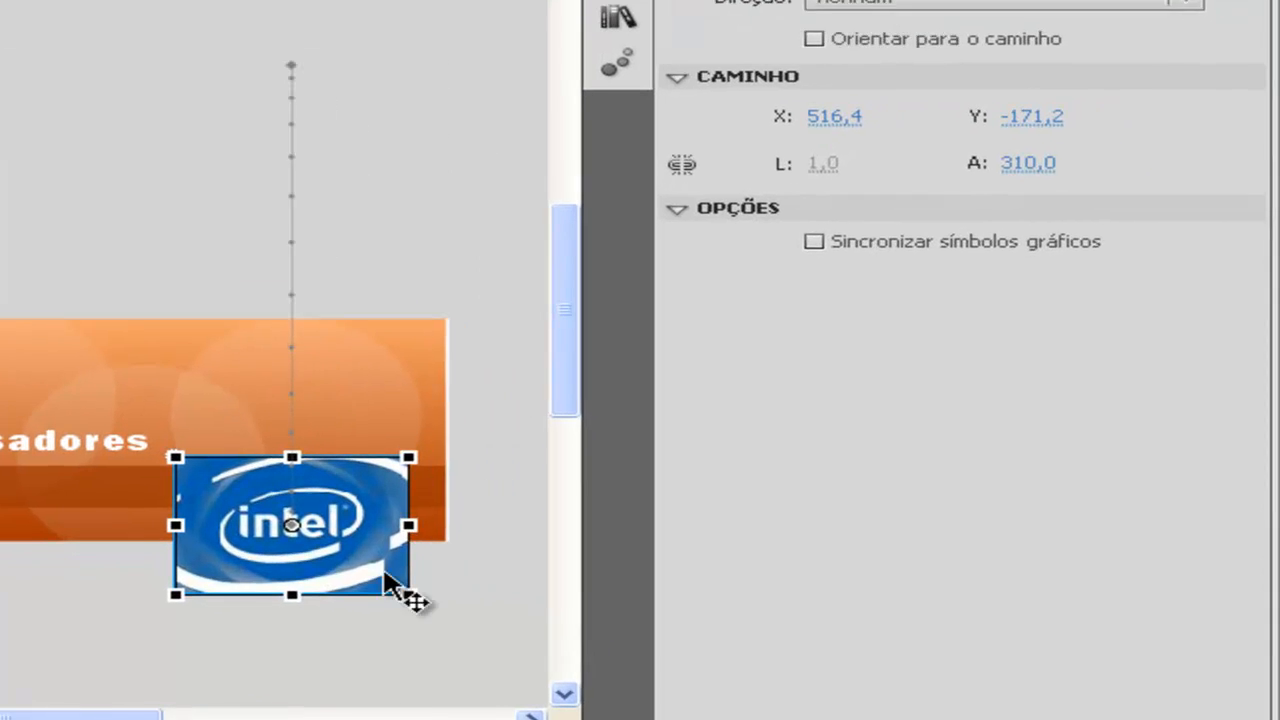
left_click_drag(709, 574, 710, 544)
left_click_drag(372, 467, 374, 465)
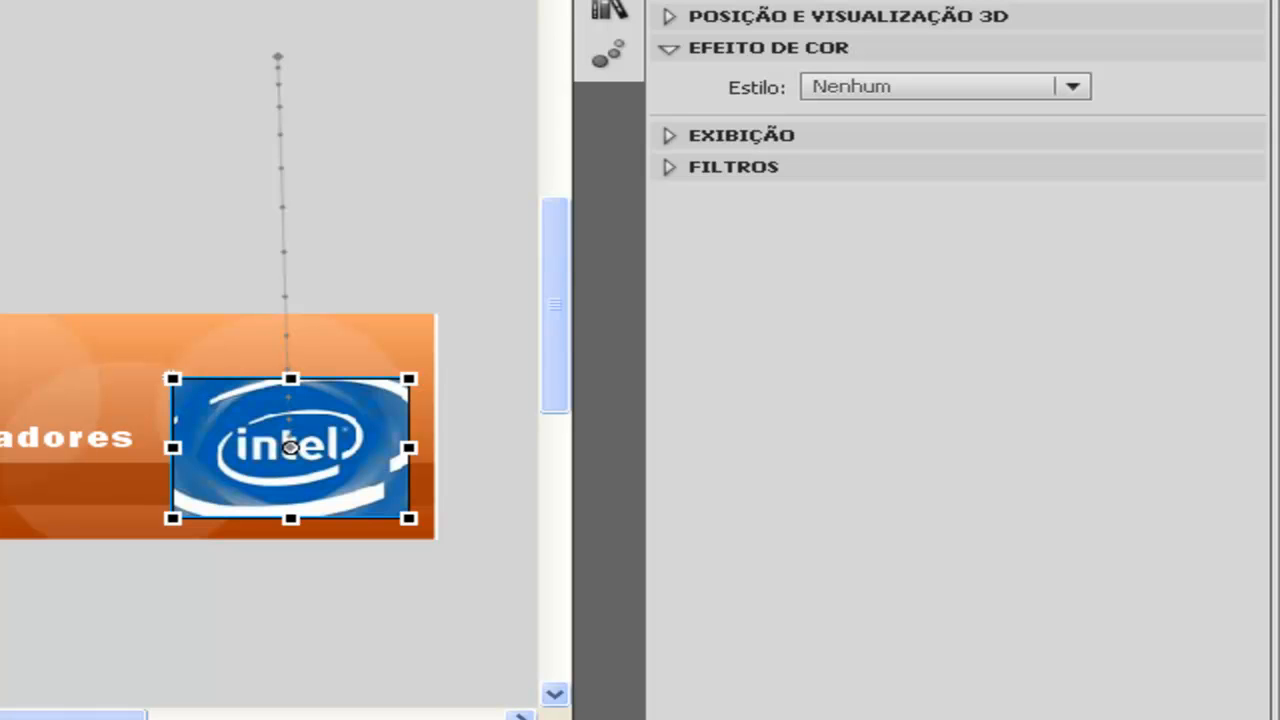
key("ctrl+Return")
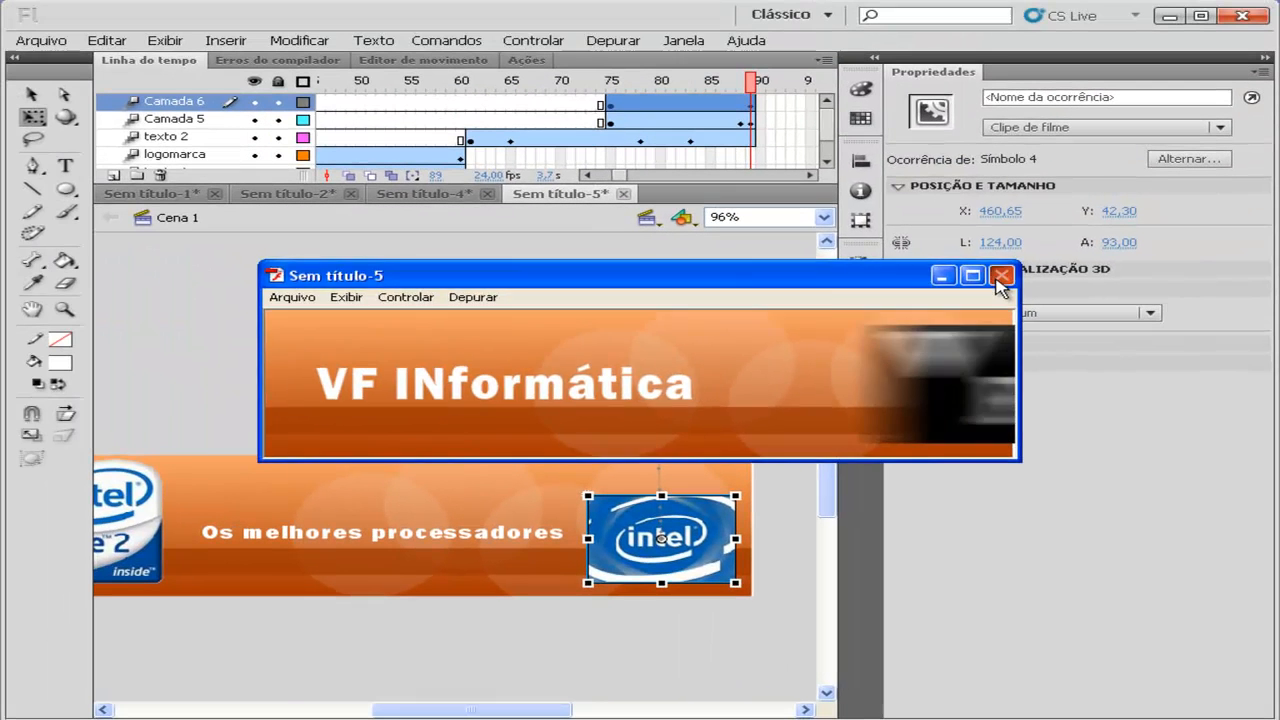
left_click(1001, 276)
left_click_drag(617, 176, 603, 176)
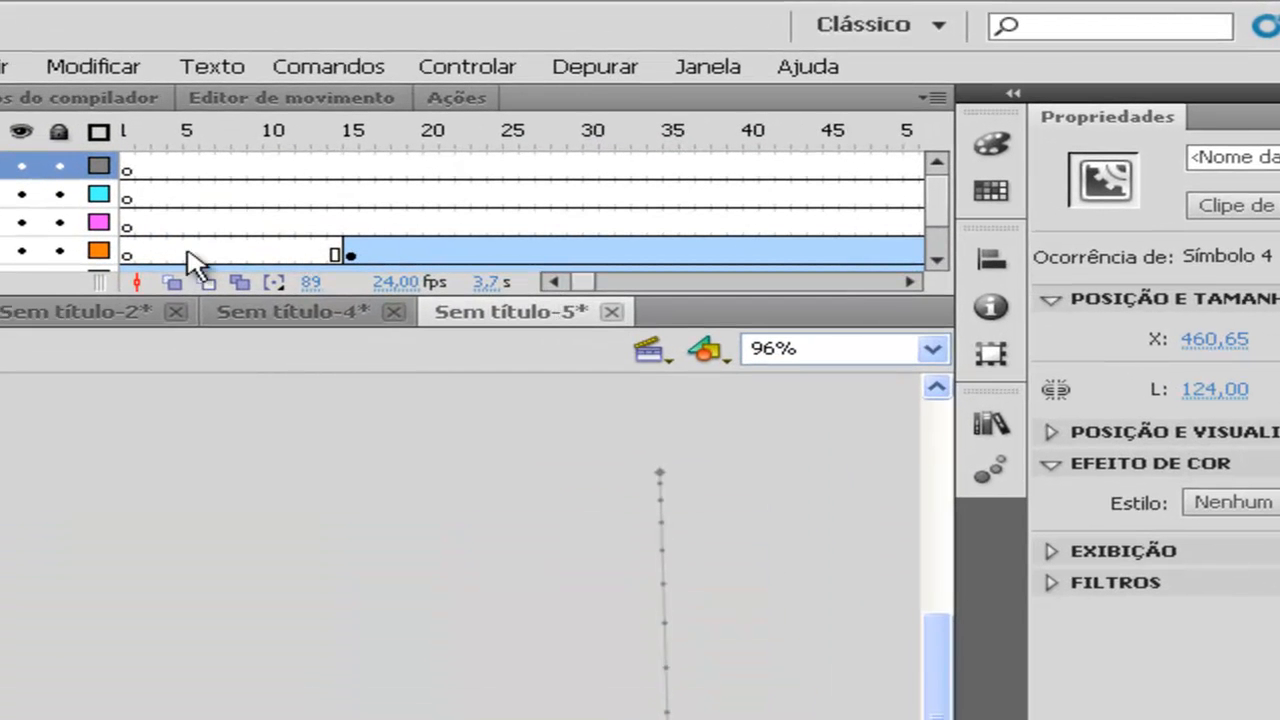
left_click_drag(575, 283, 615, 290)
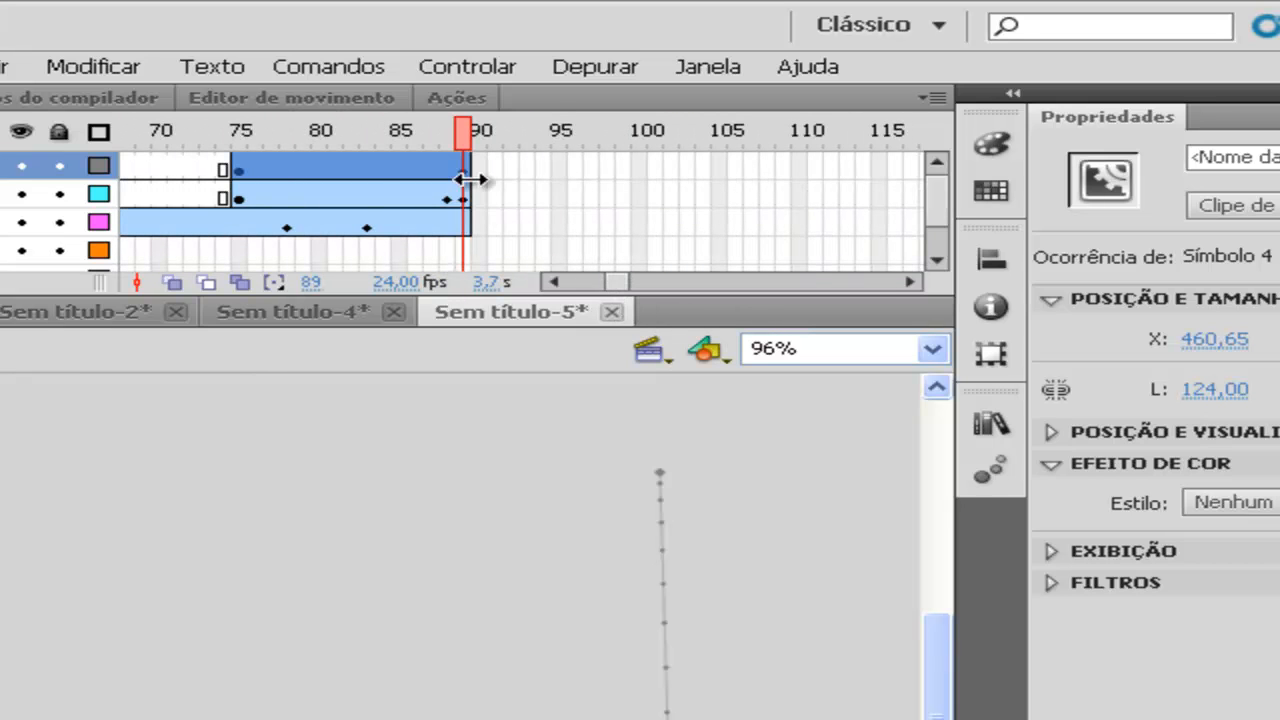
left_click_drag(466, 163, 983, 177)
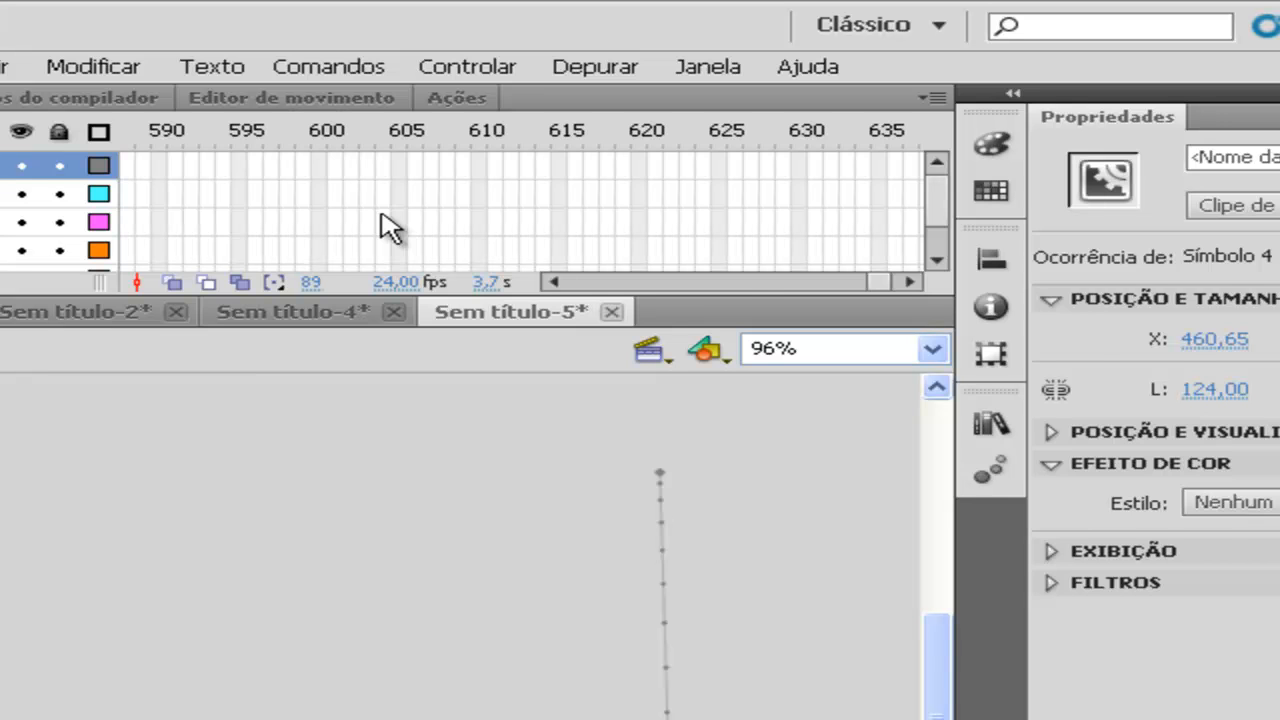
left_click(382, 220)
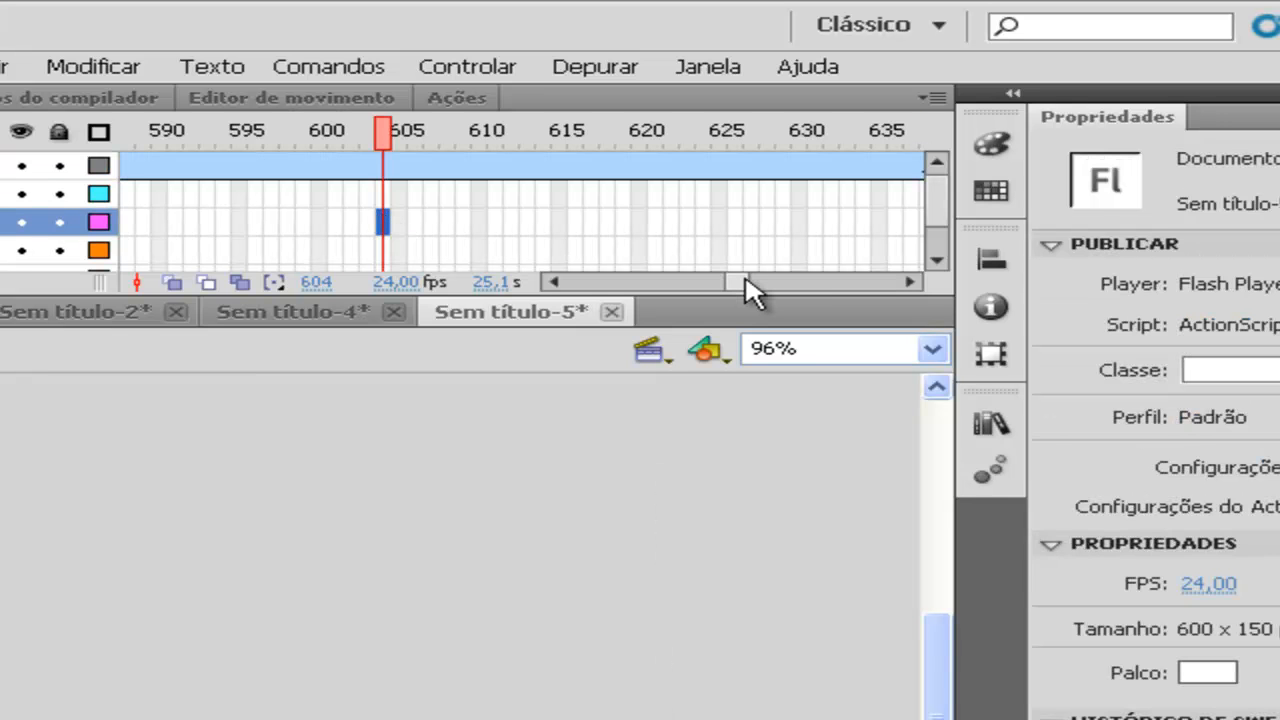
key("ctrl+z")
key("ctrl+z")
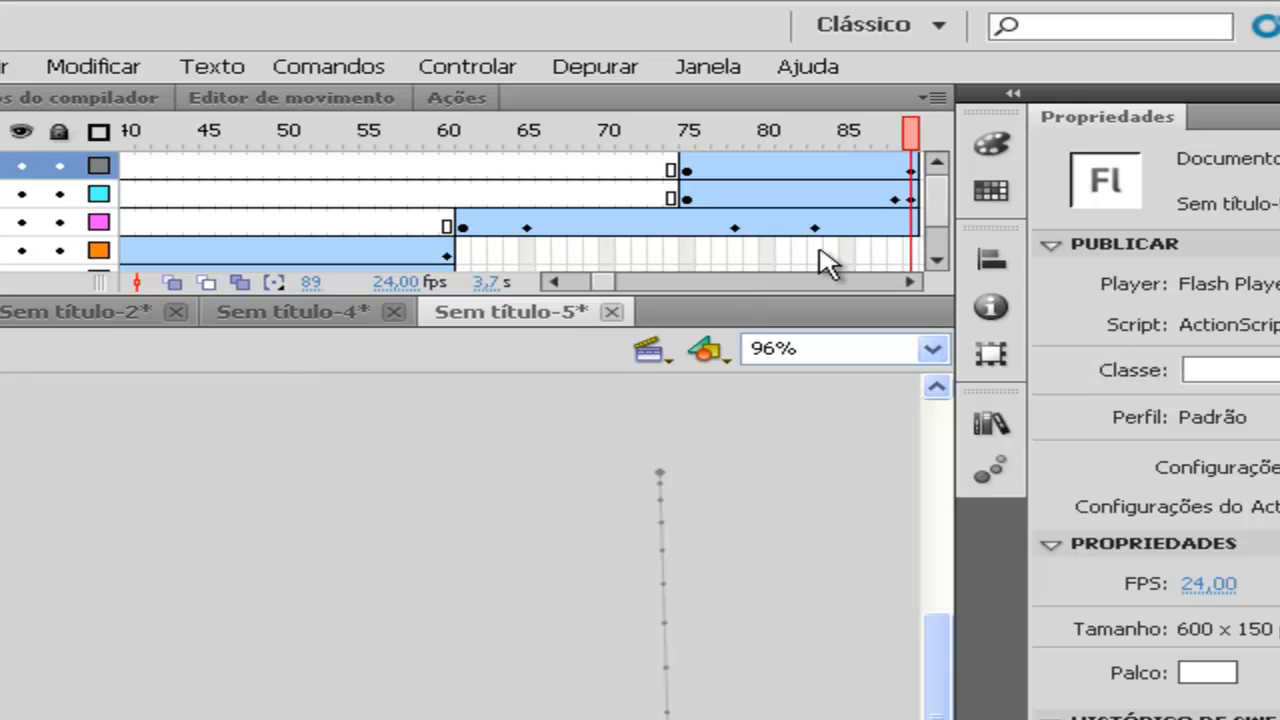
Extend the motion tween of the Intel image on layer Camada 6 to frame 140.
left_click(910, 281)
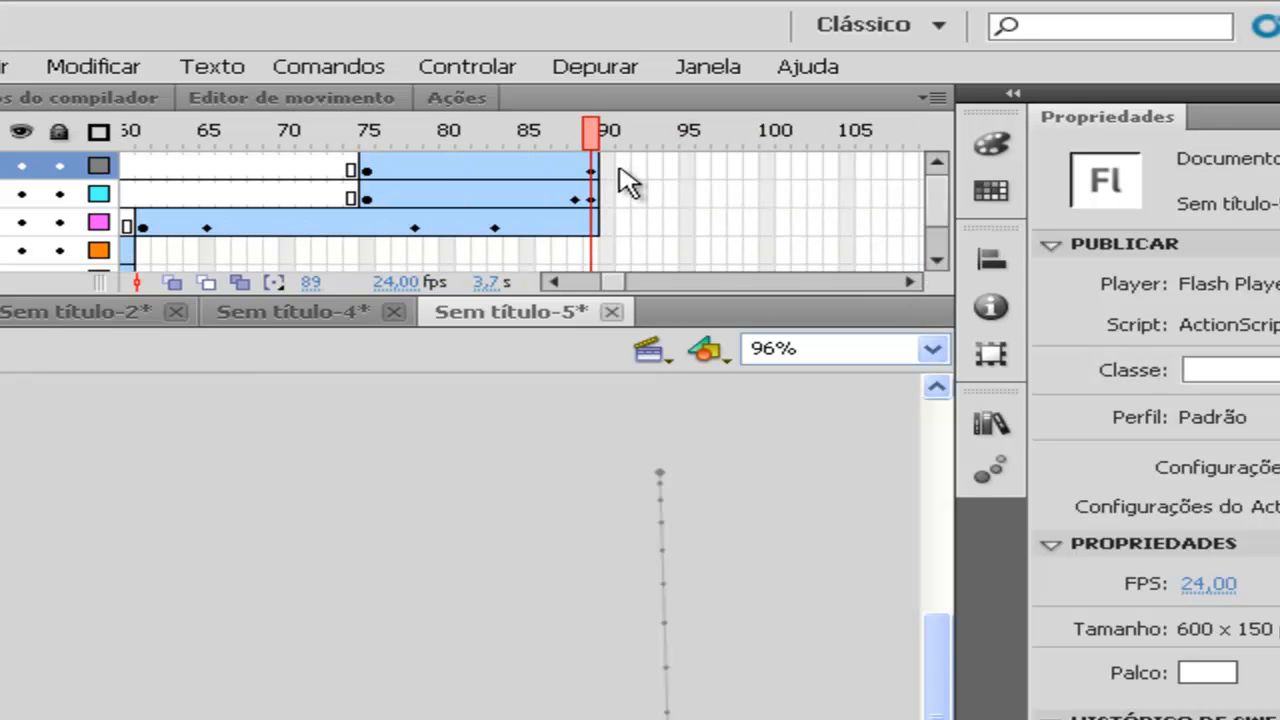
left_click_drag(605, 168, 790, 168)
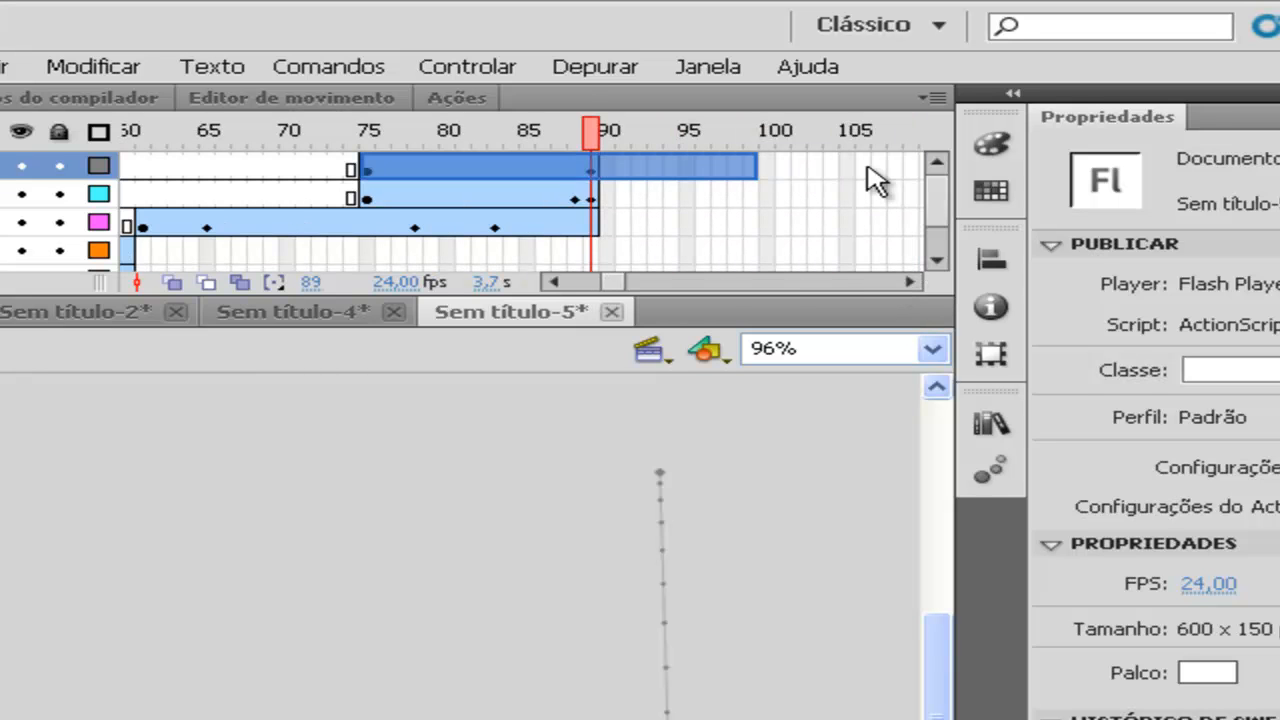
key("F5")
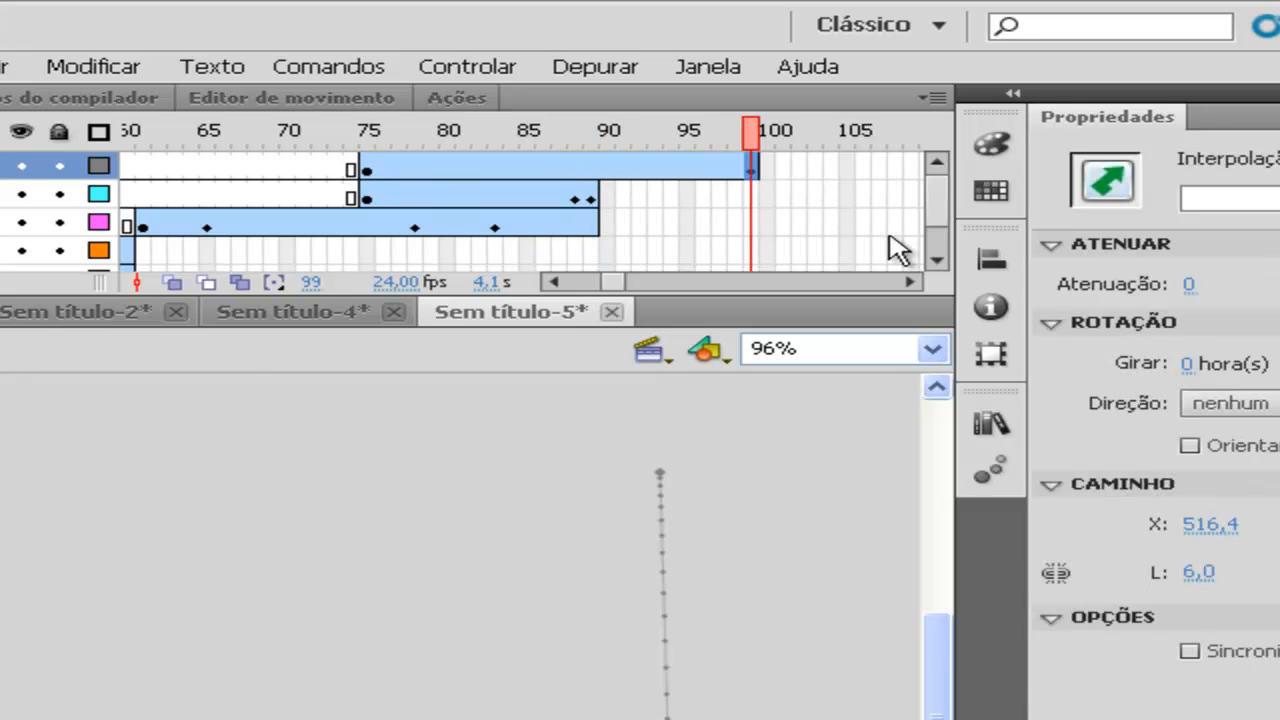
left_click(910, 281)
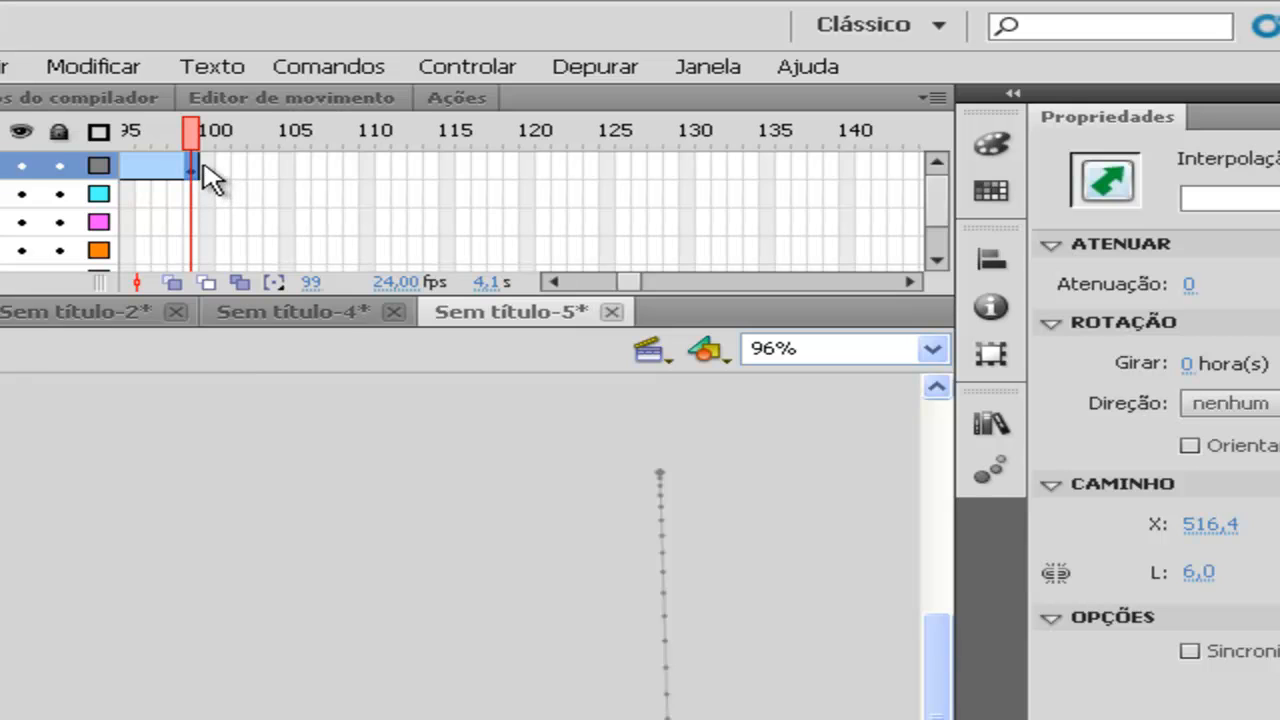
left_click_drag(194, 165, 850, 166)
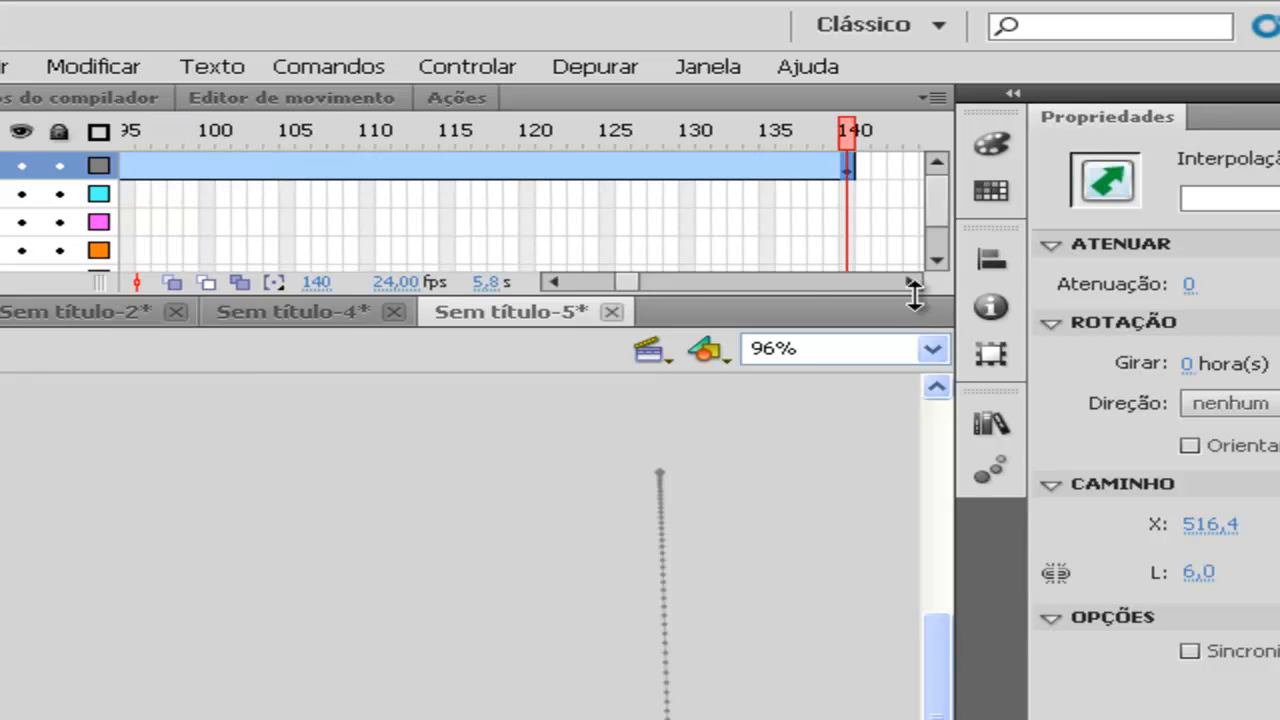
Insert a frame at frame 140 on the Camada 5, texto 2 and fundo layers to lengthen them.
right_click(848, 193)
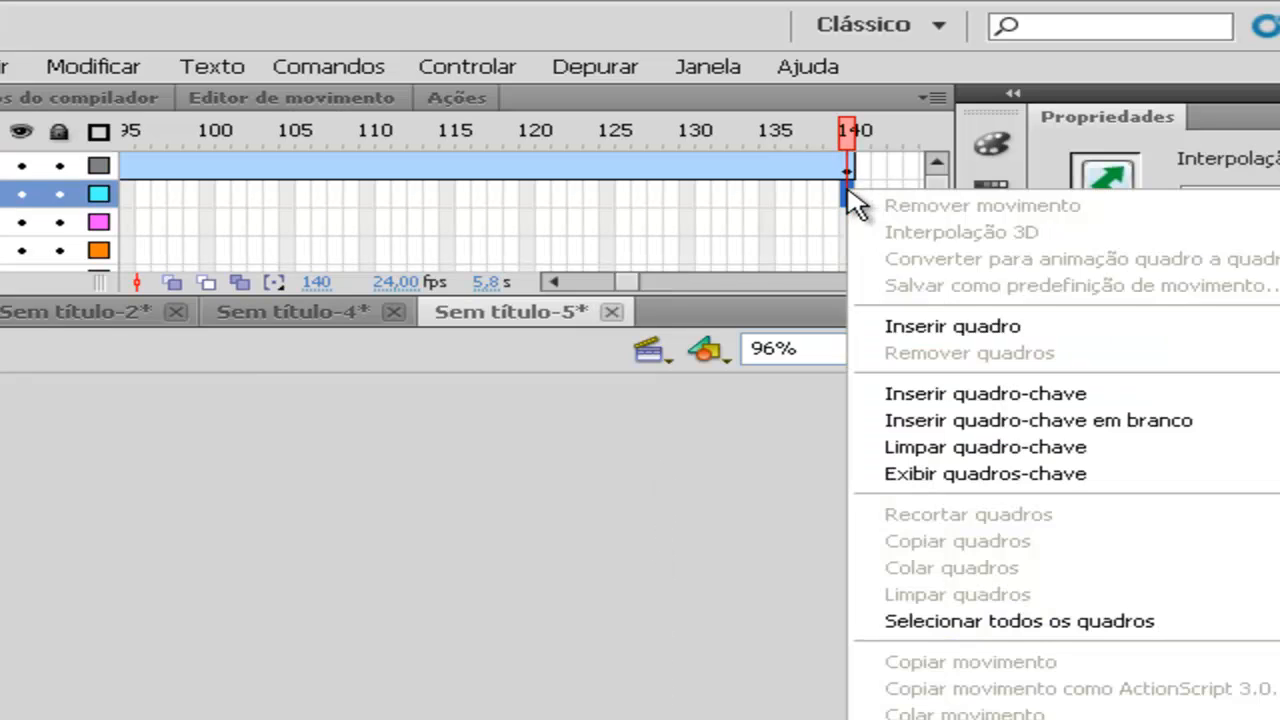
left_click(908, 328)
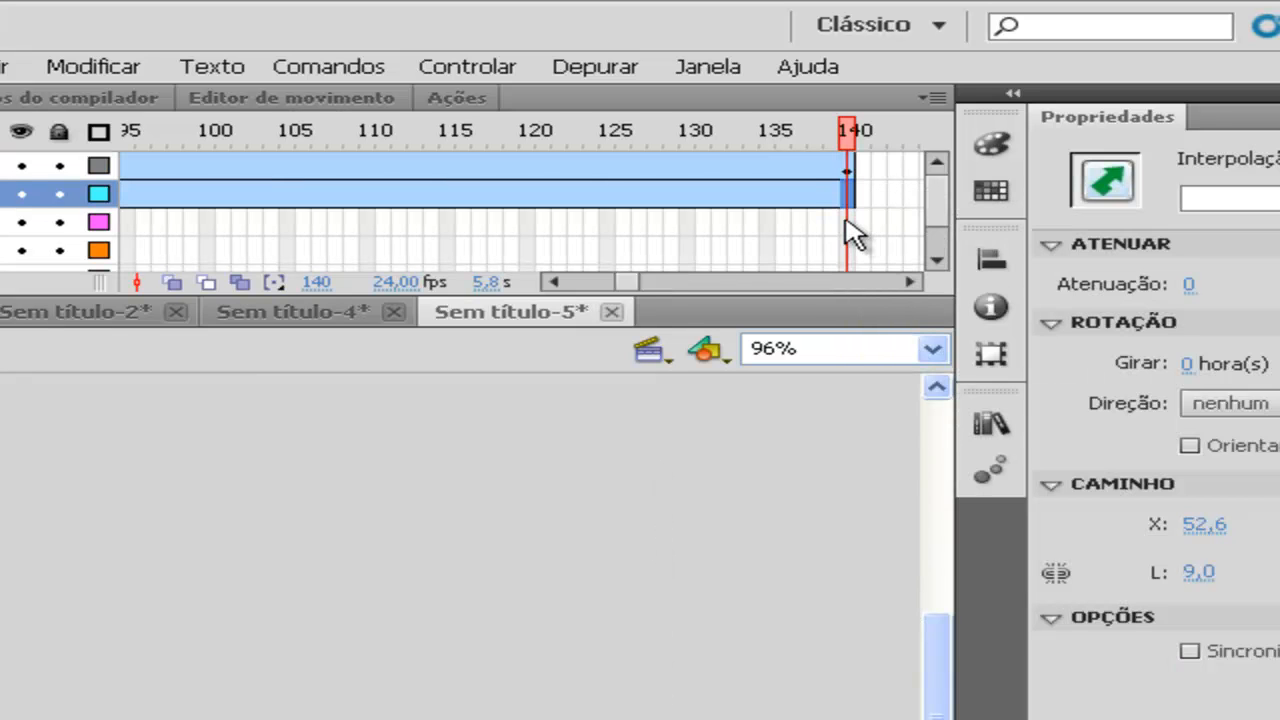
right_click(848, 235)
left_click(895, 357)
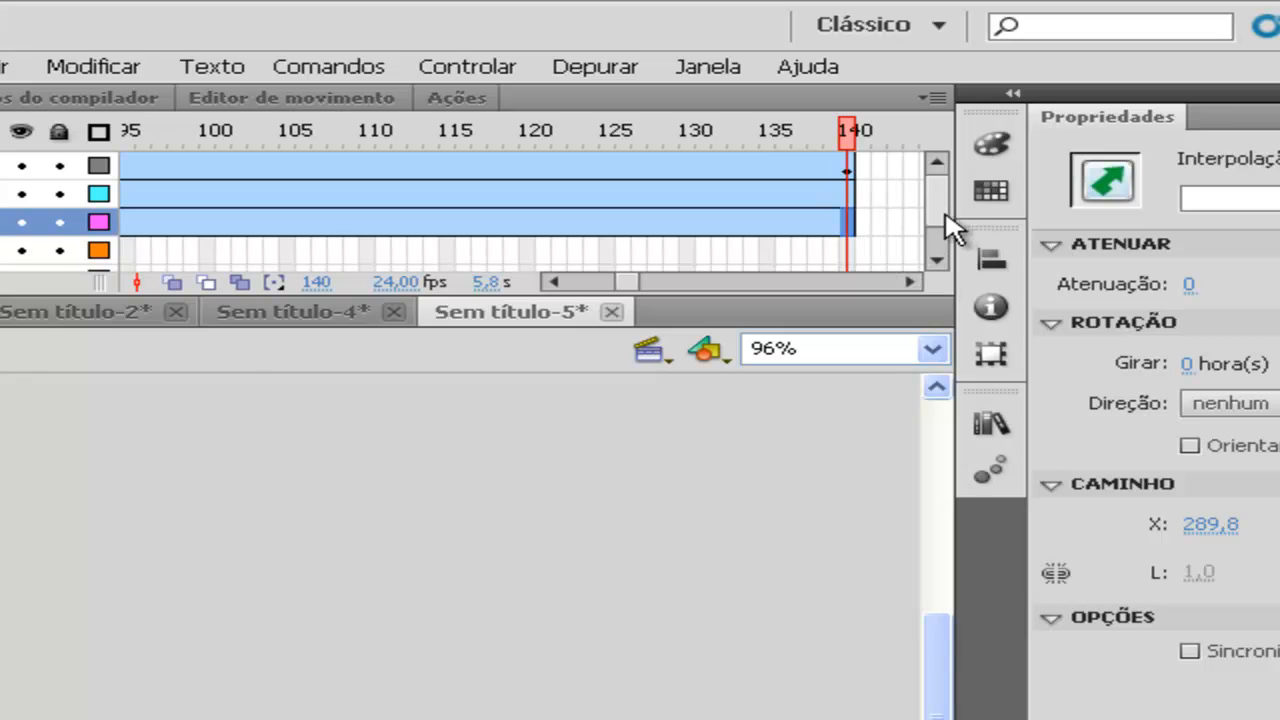
scroll(946, 213, "down", 2)
right_click(847, 251)
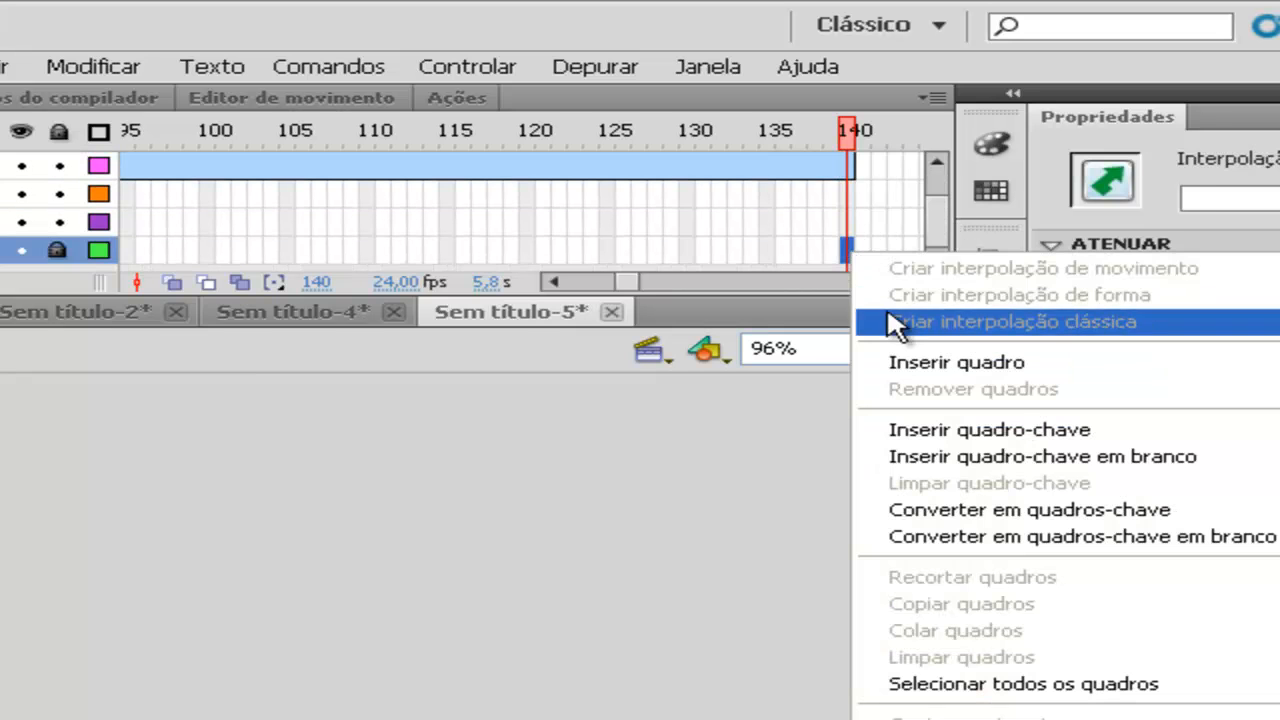
left_click(908, 363)
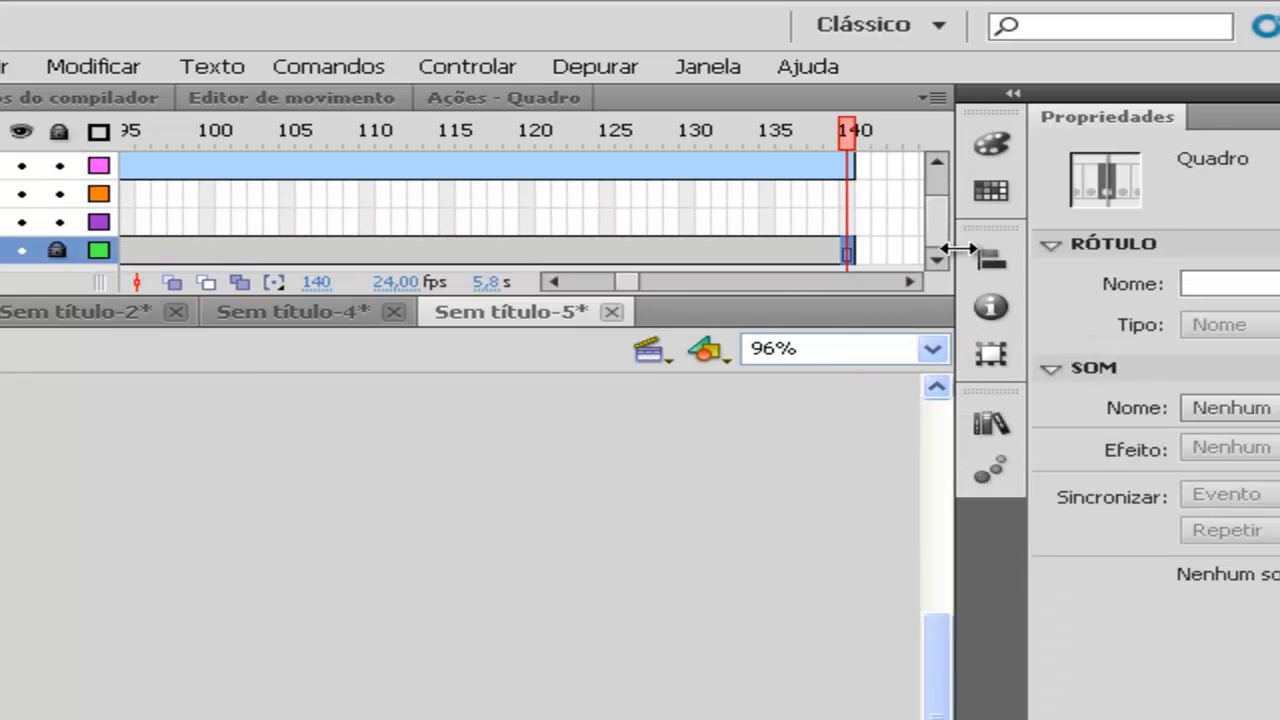
Preview the movie to check how long the final banner display lasts, and close the preview.
scroll(946, 194, "up", 2)
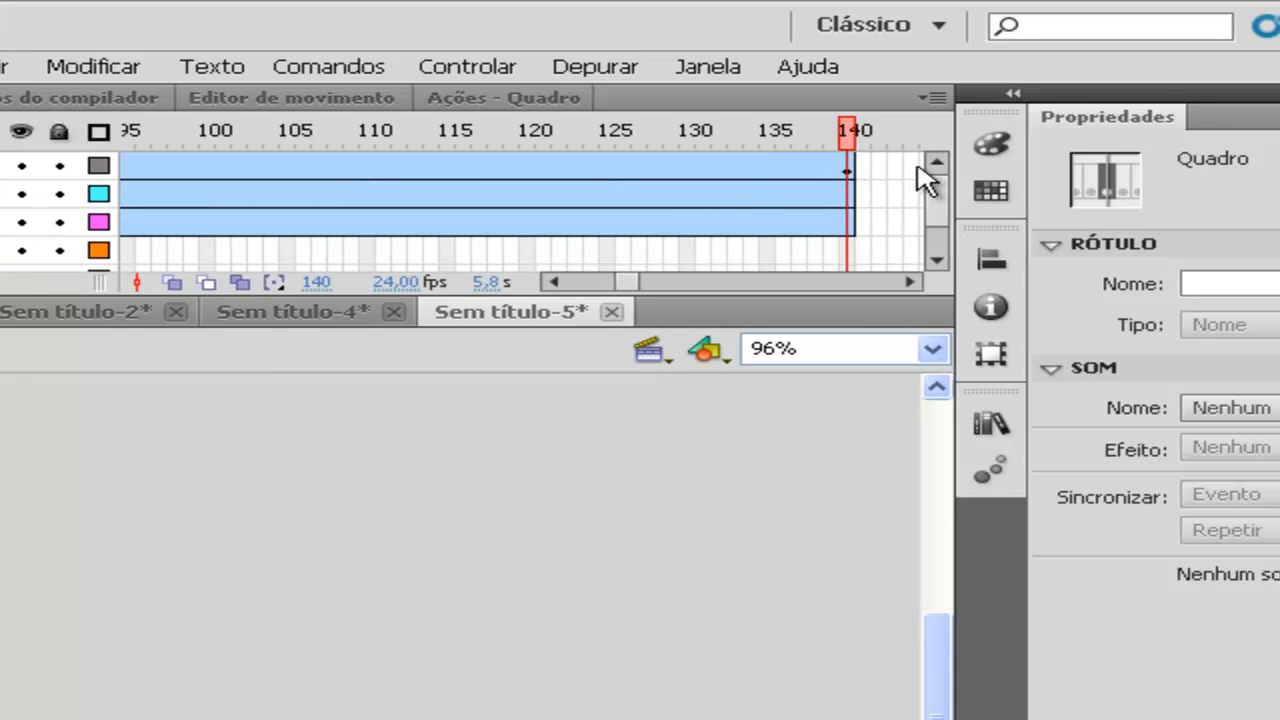
key("ctrl+Return")
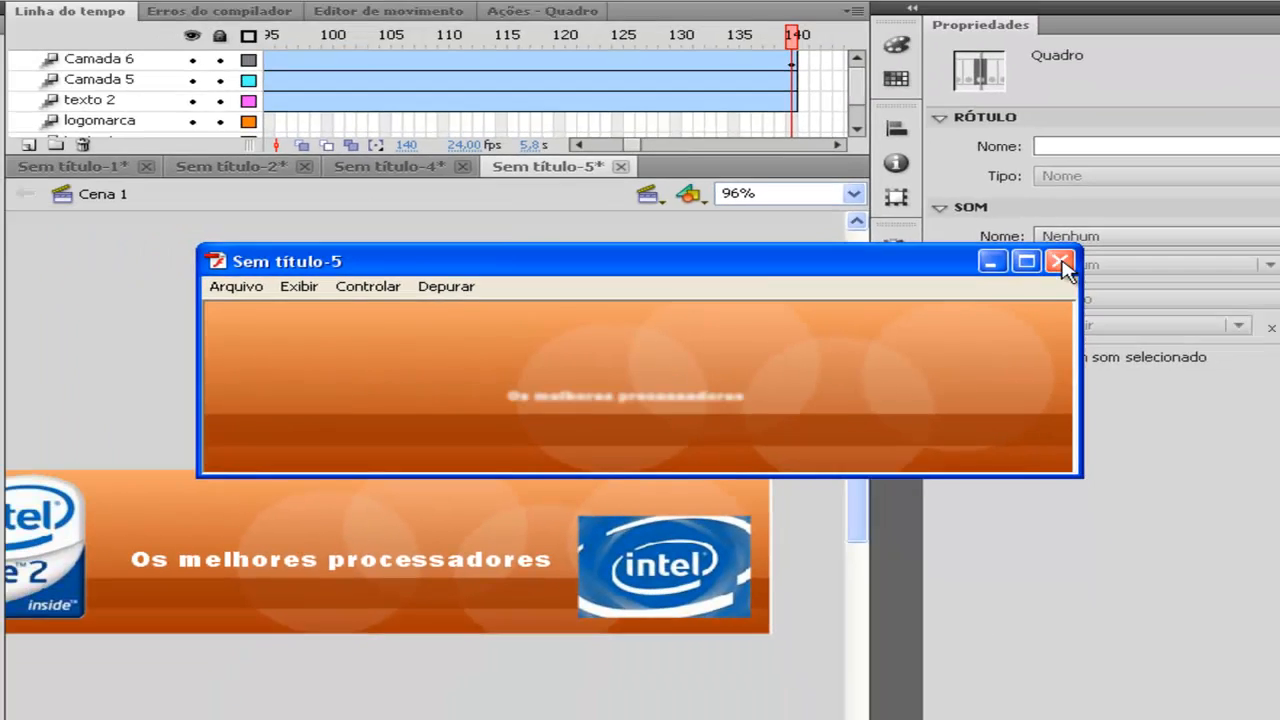
left_click(1218, 222)
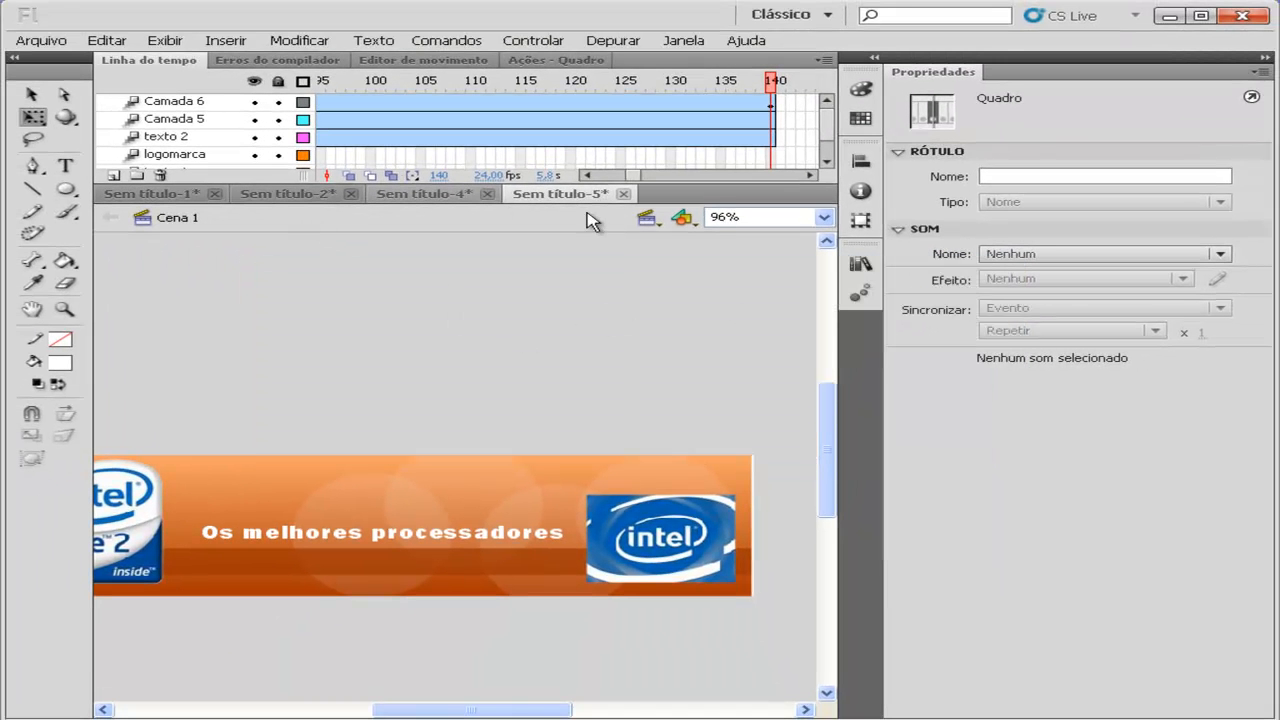
Review the layers at the start of the timeline, selecting texto 2 and fundo.
left_click_drag(626, 176, 572, 176)
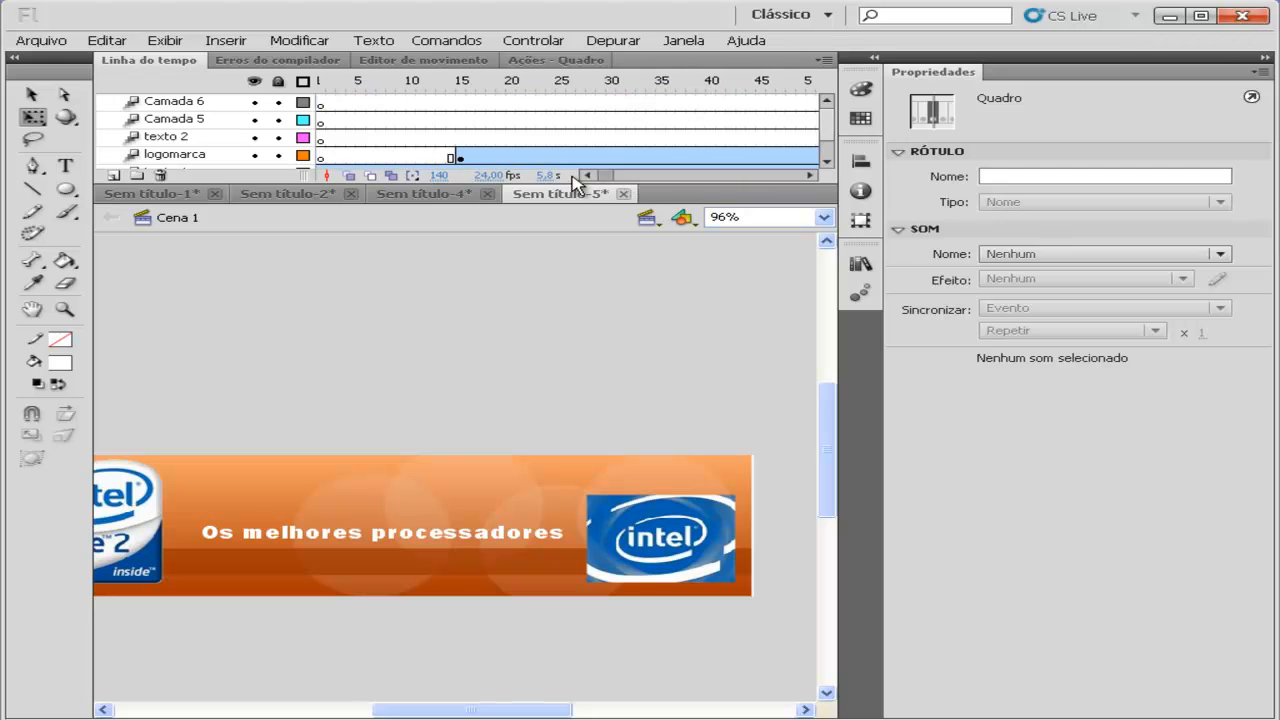
left_click(240, 143)
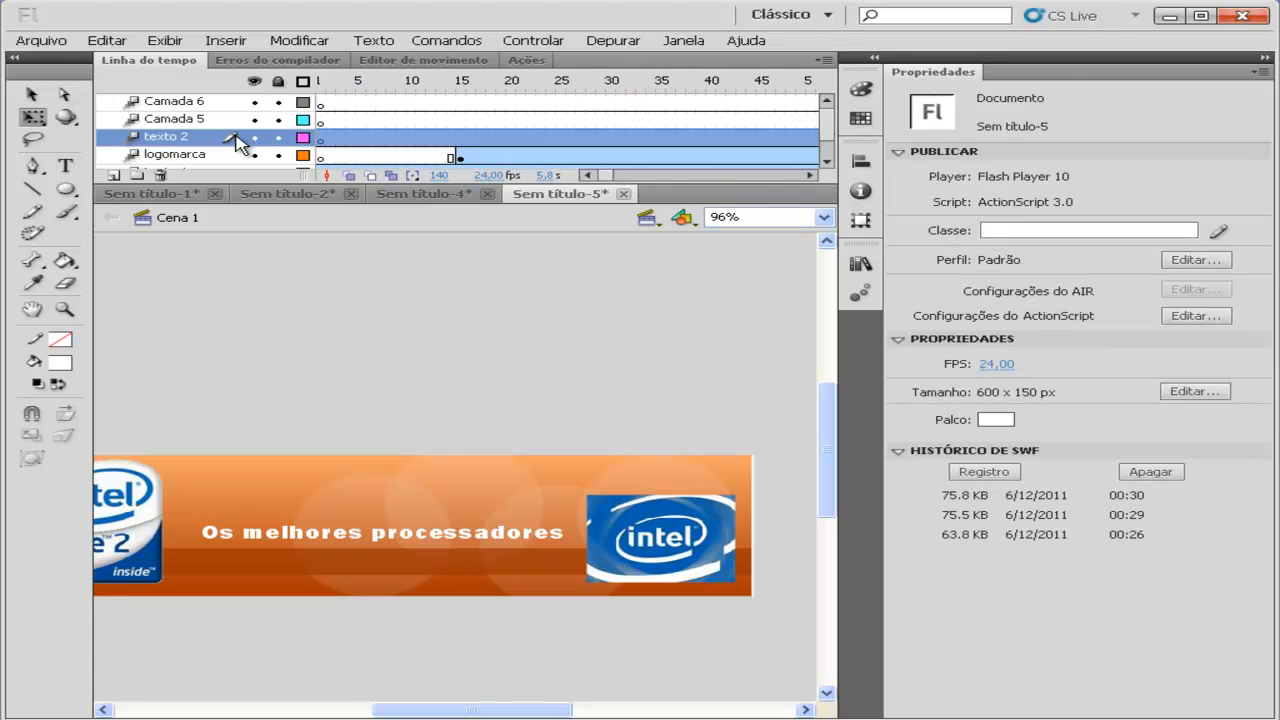
scroll(230, 145, "down", 1)
left_click(212, 156)
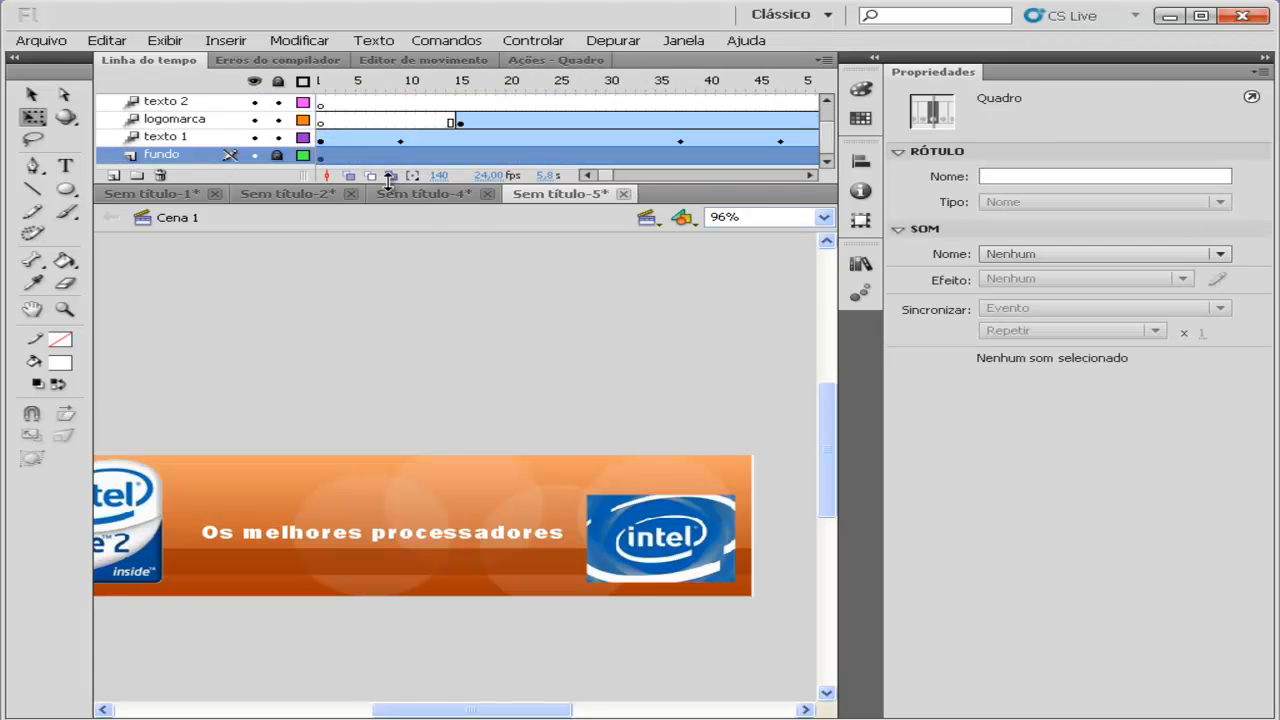